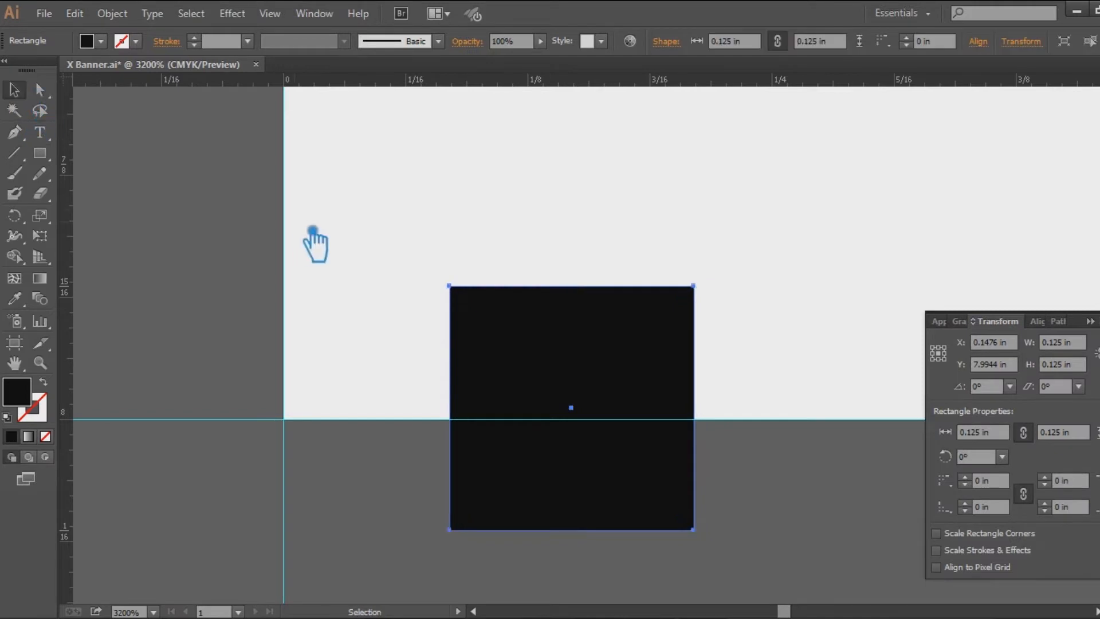
Fit the black 0.125 in square into the artboard's lower-left corner and place guides along its top and right edges
left_click(1091, 321)
left_click_drag(571, 404, 412, 304)
left_click(339, 118)
left_click_drag(370, 110, 375, 175)
left_click_drag(246, 327, 545, 333)
Move the square diagonally to the guide intersection and place guides along its outer edges, 0.25 in from the artboard's edges
left_click_drag(681, 250, 609, 453)
left_click_drag(425, 469, 636, 248)
left_click(553, 123)
left_click_drag(525, 87, 525, 135)
left_click_drag(65, 290, 709, 299)
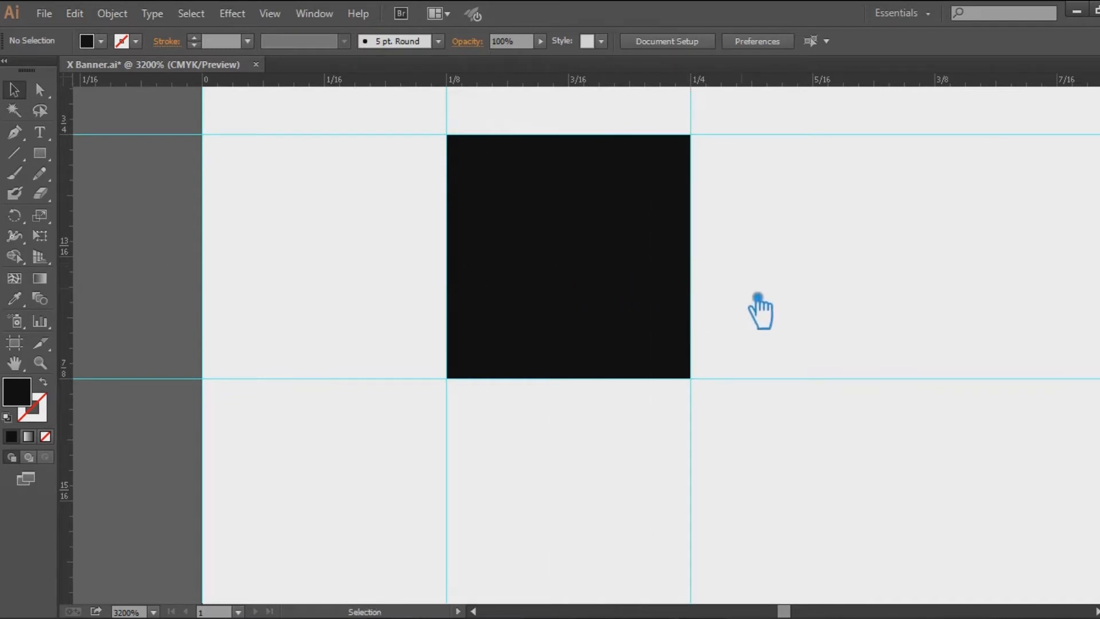
Draw a black 2 in by 8 in rounded rectangle with 0.17 in corners covering the whole artboard
key("ctrl+minus")
key("ctrl+minus")
key("ctrl+minus")
key("ctrl+minus")
key("ctrl+minus")
key("ctrl+minus")
key("ctrl+minus")
key("ctrl+minus")
key("ctrl+minus")
key("ctrl+minus")
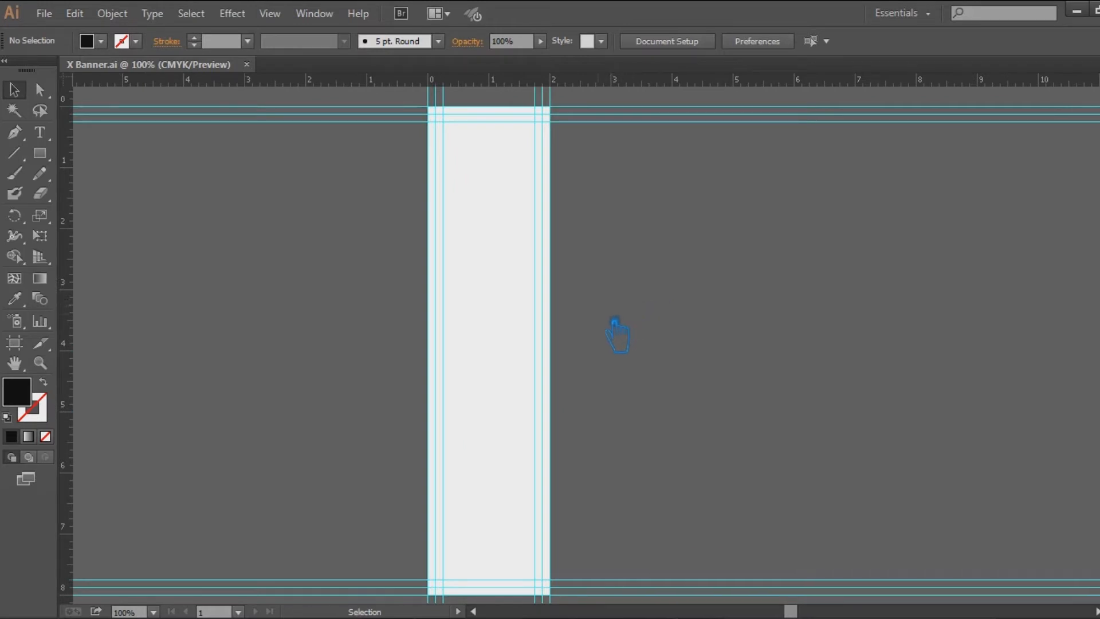
left_click_drag(50, 164, 143, 172)
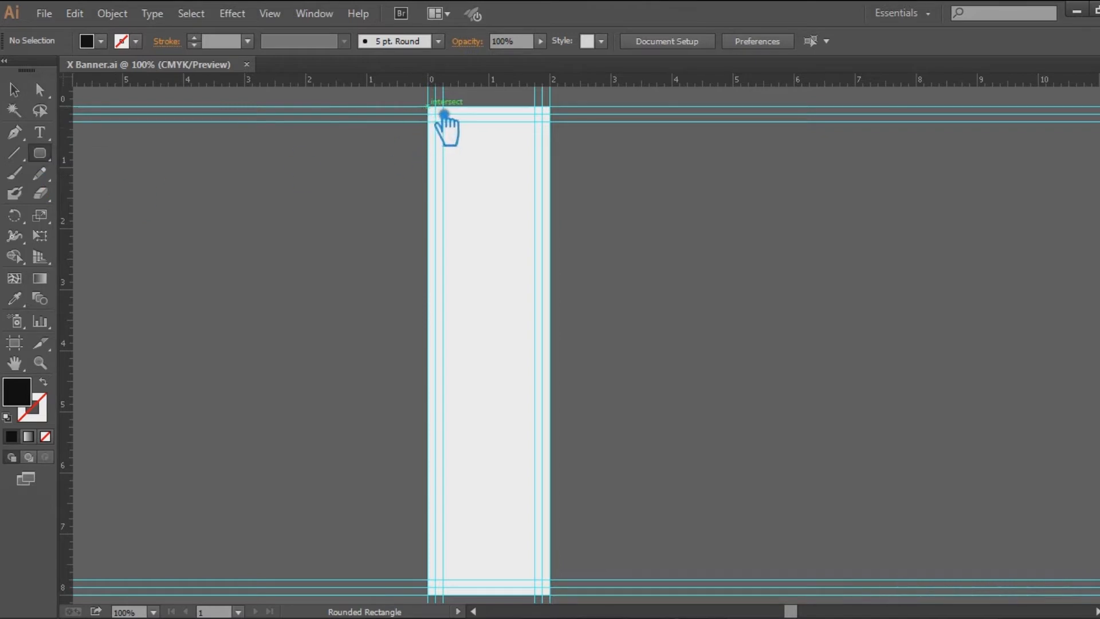
left_click_drag(443, 115, 568, 609)
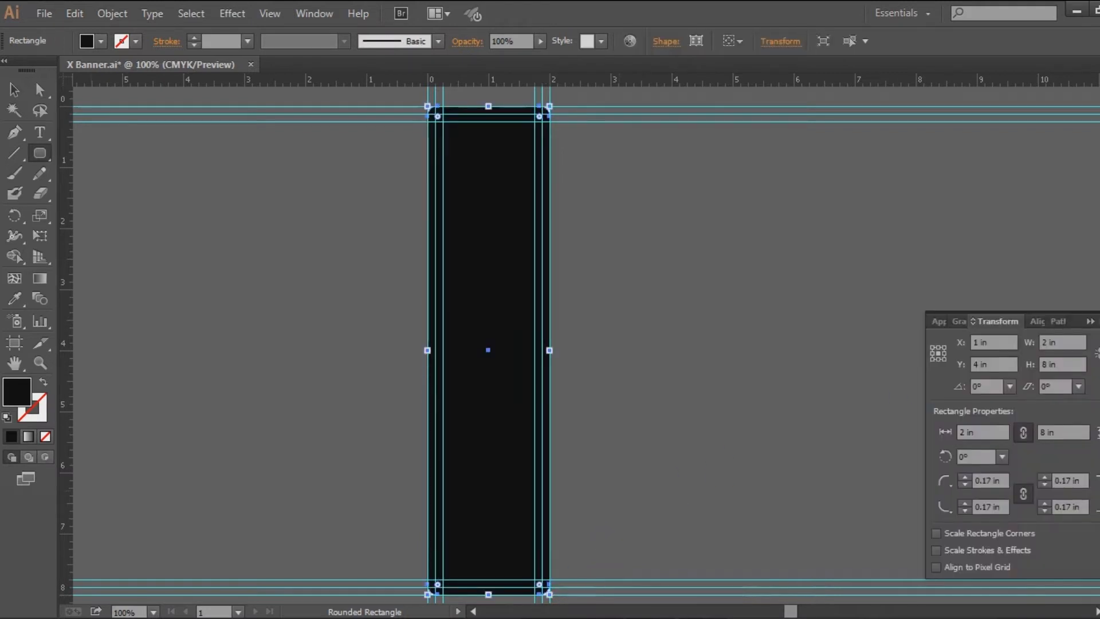
left_click(1091, 322)
Deselect the black rounded rectangle and save the document
left_click(14, 91)
left_click(664, 261)
left_click(487, 222)
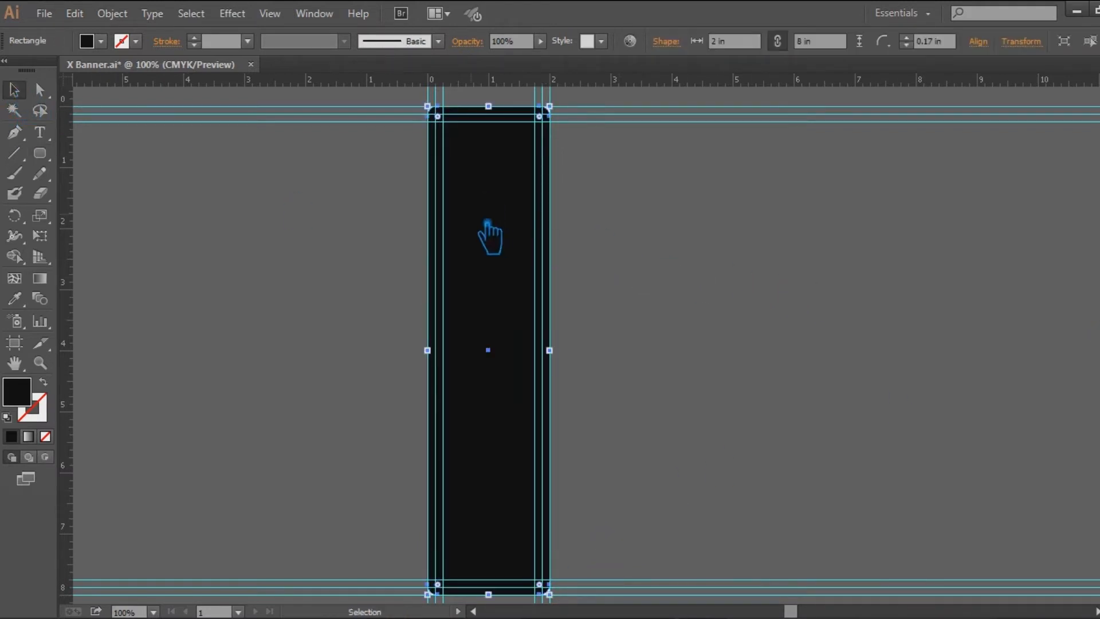
left_click(711, 204)
left_click(481, 299)
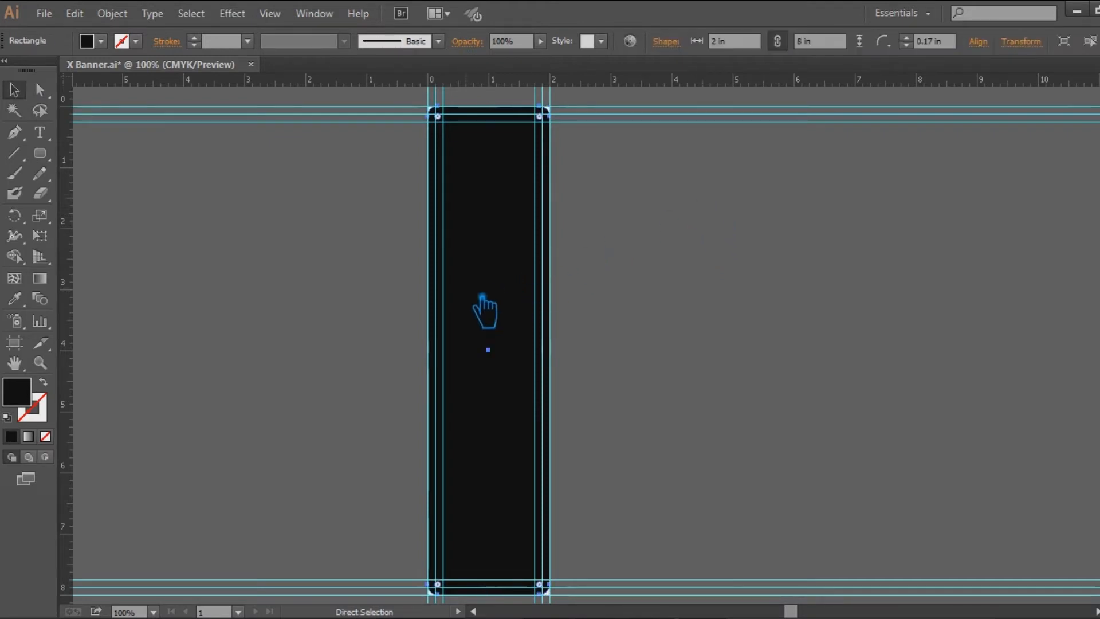
left_click(635, 252)
key("ctrl+s")
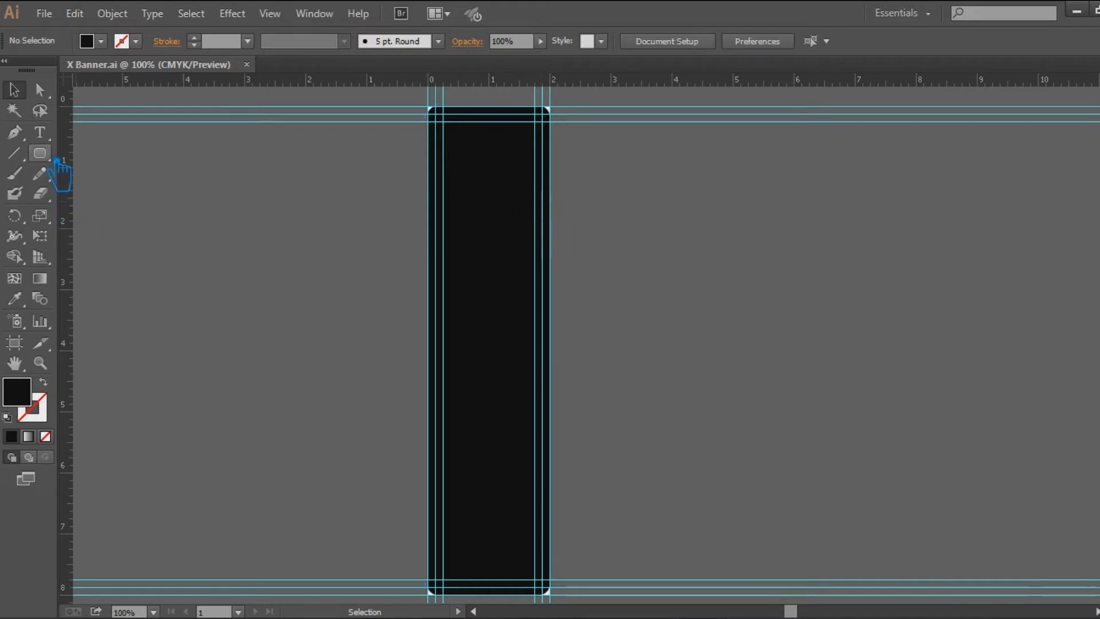
Draw a rounded rectangle 1.5 in wide and about 0.71 in high at the banner's top between the inner guides, filled light gray
left_click_drag(57, 166, 115, 172)
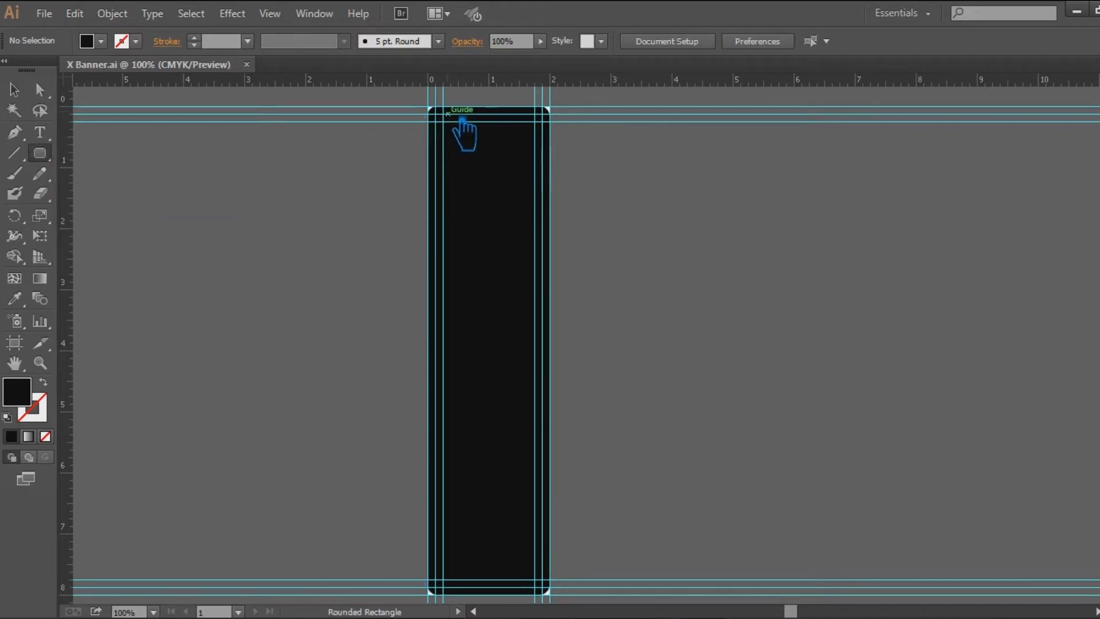
left_click_drag(457, 122, 545, 165)
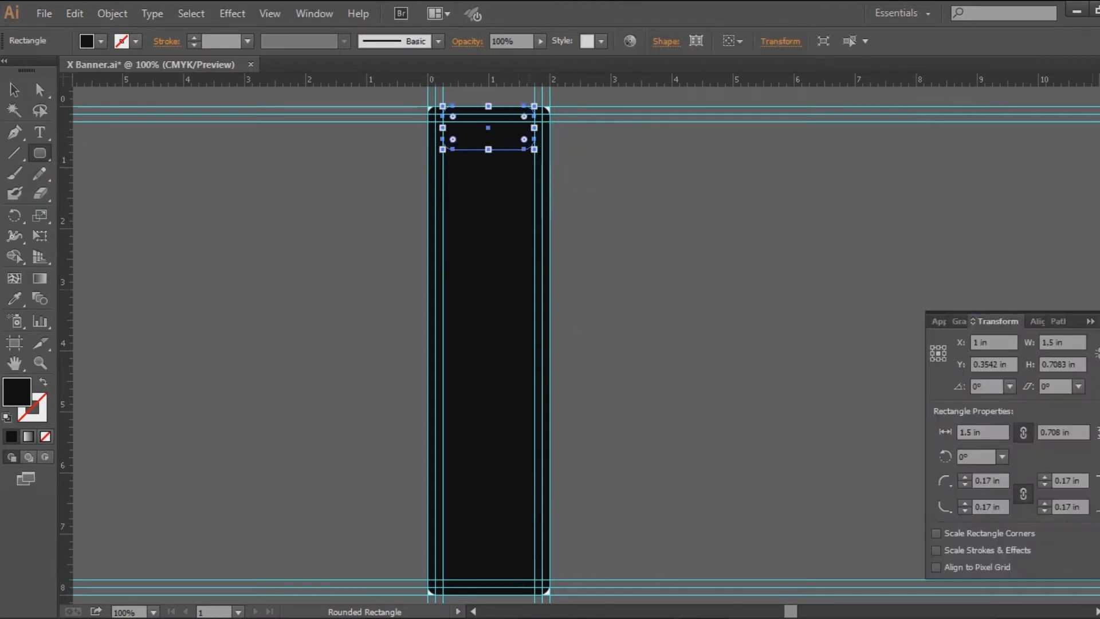
double_click(16, 392)
left_click(631, 339)
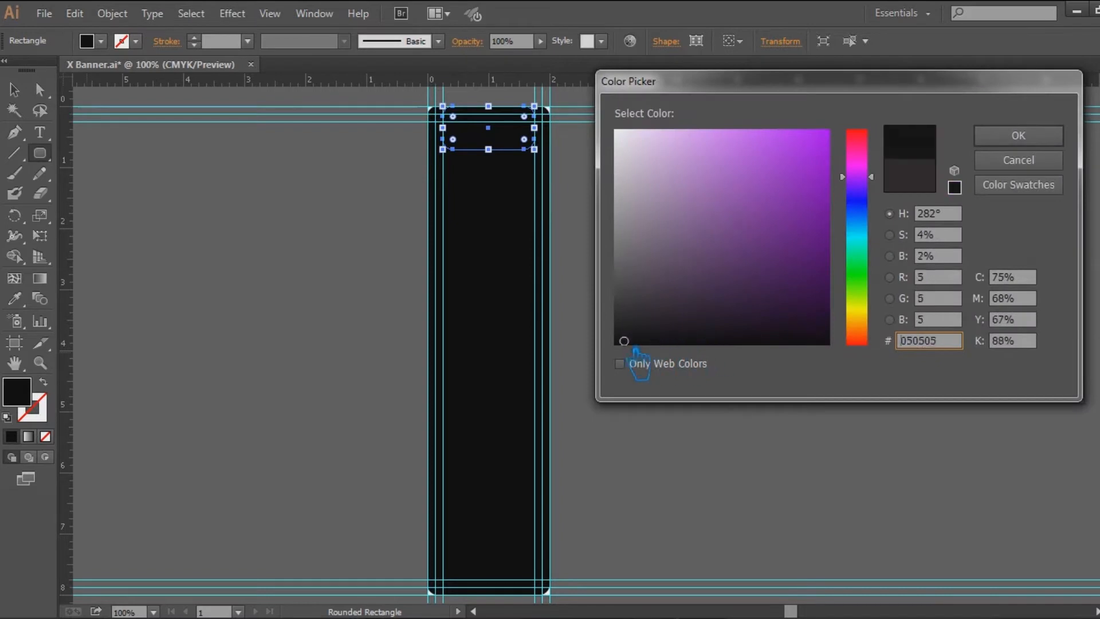
mouse_move(658, 239)
left_mouse_down()
mouse_move(631, 172)
mouse_move(631, 218)
left_mouse_up()
left_click(1019, 135)
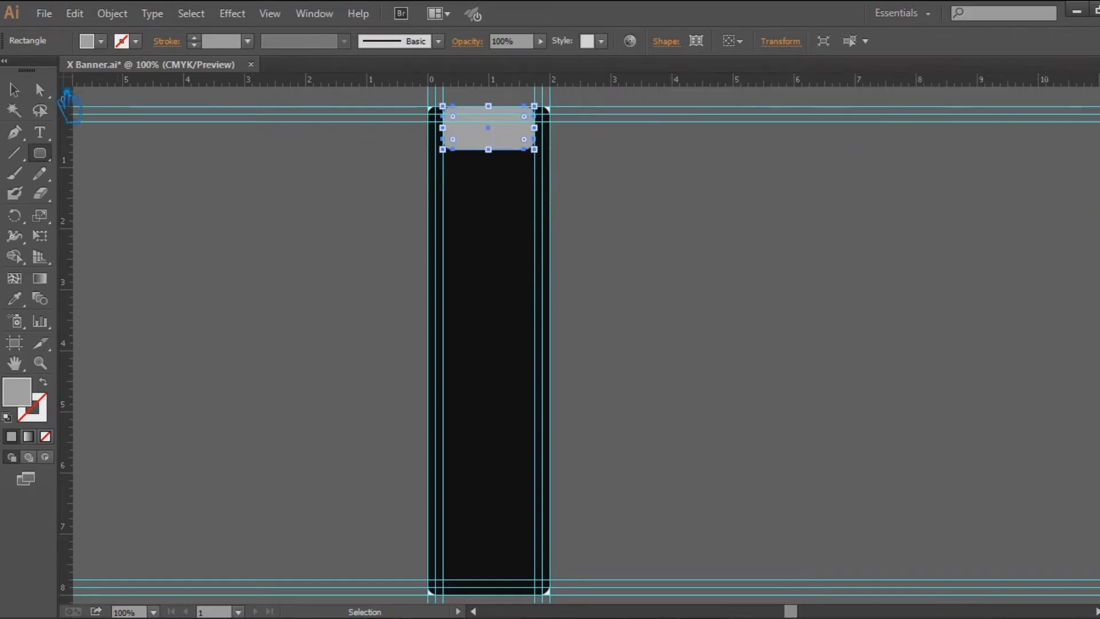
Nudge the gray rounded rectangle up so it extends slightly beyond the artboard's top edge
left_click(14, 90)
key("Up")
key("Up")
key("Up")
key("Up")
key("Up")
key("Up")
key("Up")
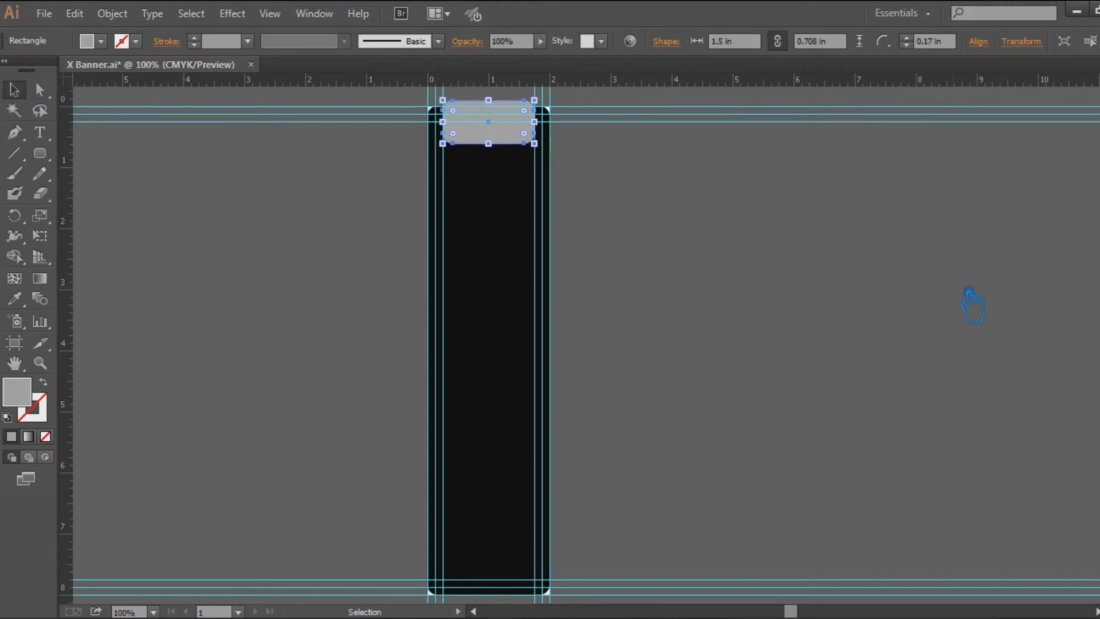
left_click(923, 285)
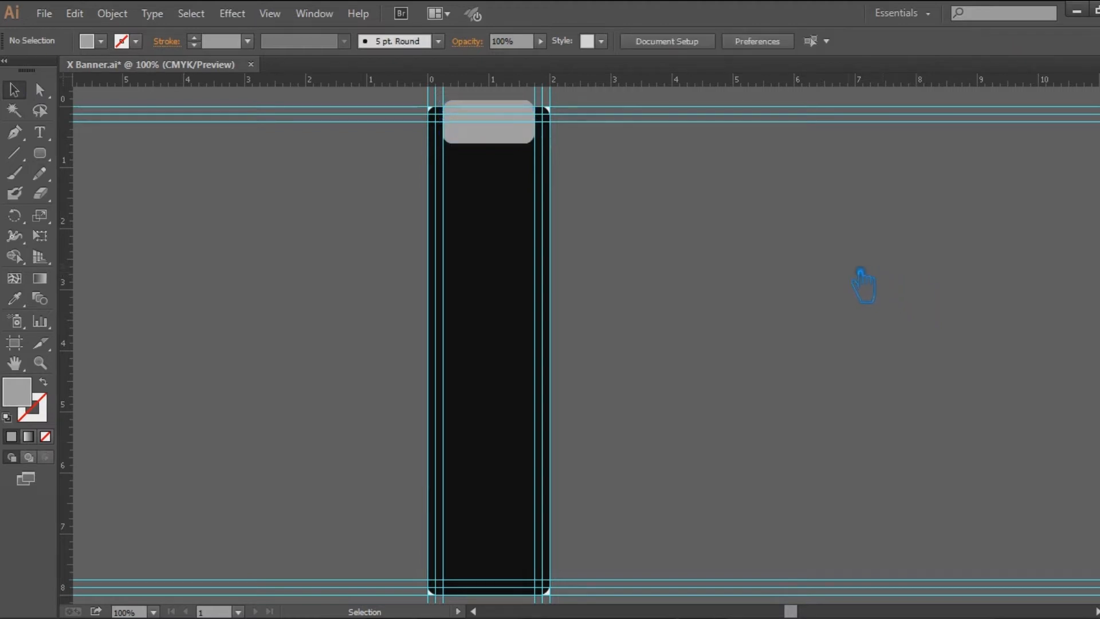
Delete the two anchor points on the top edge of the gray rounded rectangle
left_click(480, 141)
left_click_drag(478, 130, 833, 618)
key("ctrl+plus")
key("ctrl+plus")
key("ctrl+plus")
key("ctrl+plus")
key("ctrl+plus")
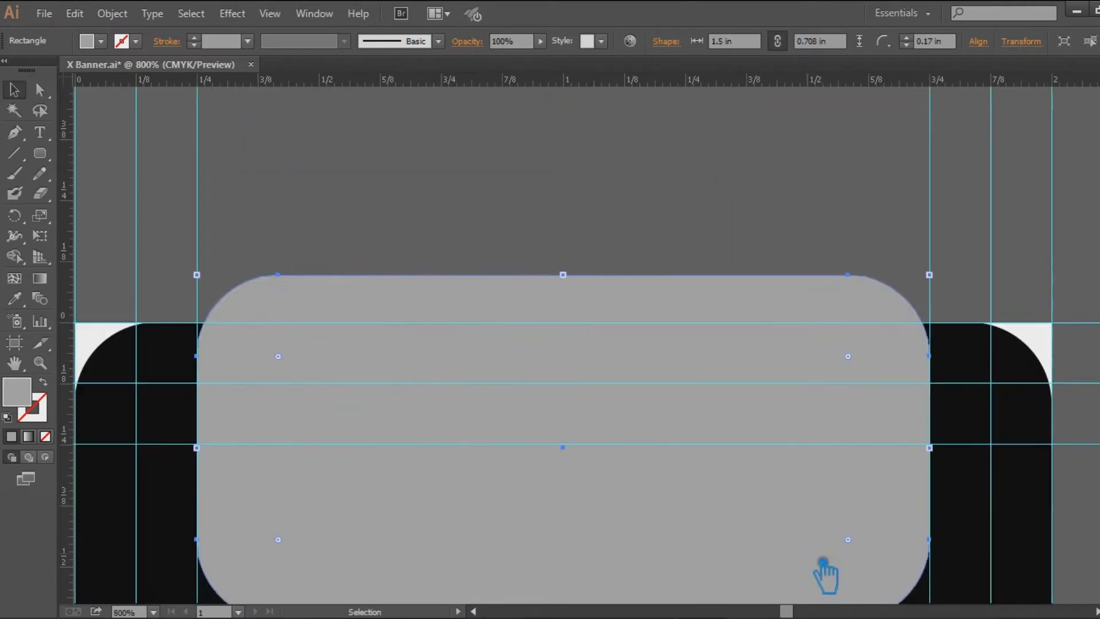
key("minus")
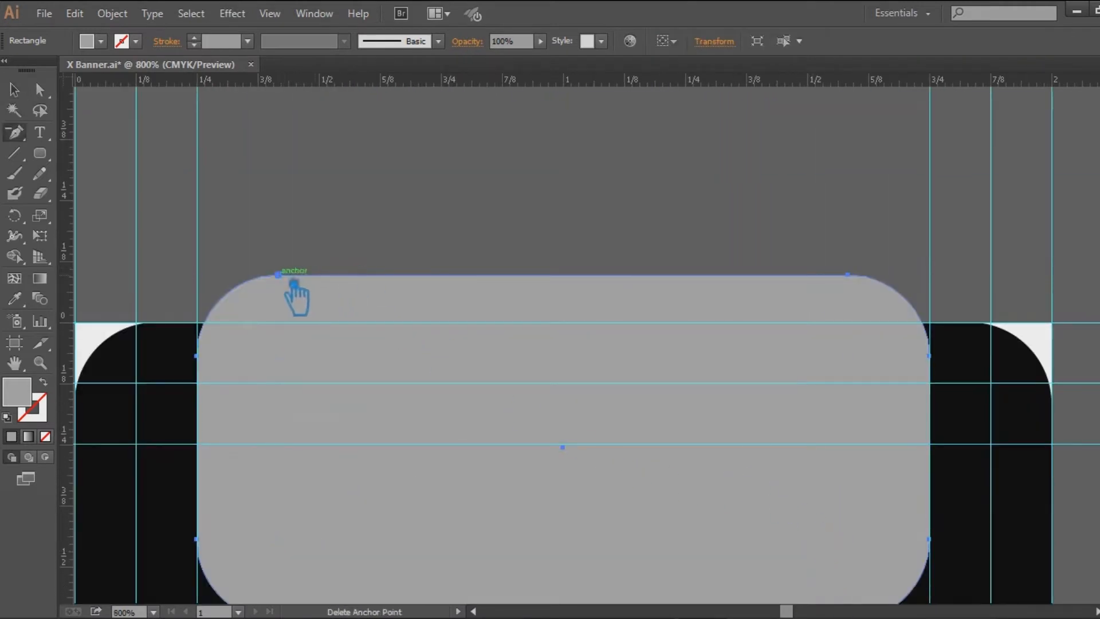
left_click(278, 275)
left_click(866, 283)
key("Return")
left_click(864, 279)
Convert the gray shape's two uppermost anchor points to sharp corners so its top edge is straight
key("a")
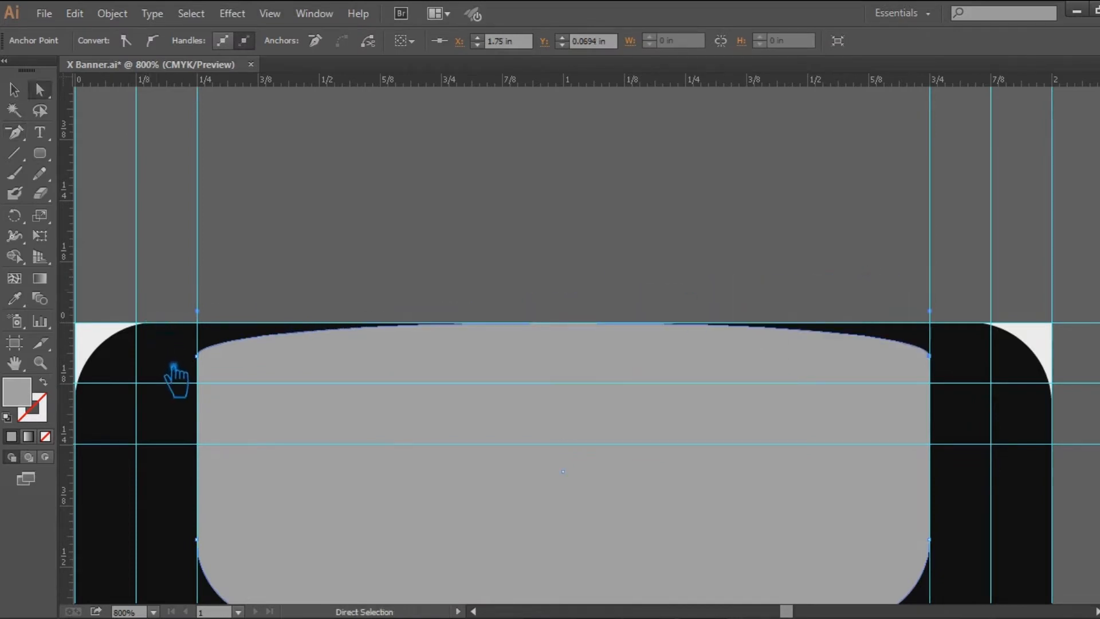
left_click(27, 150)
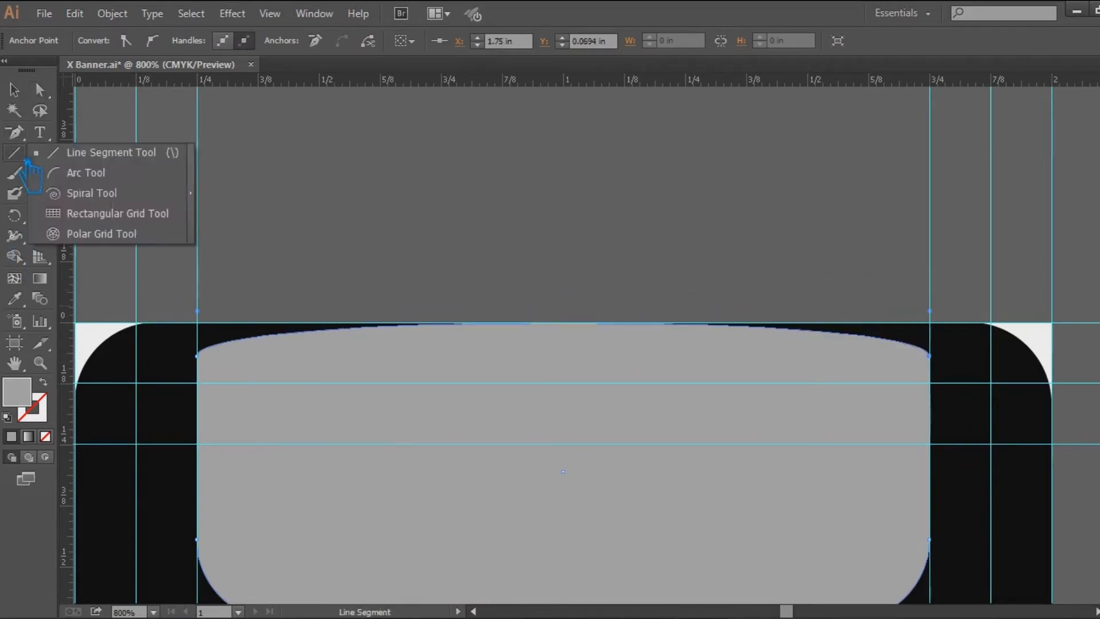
left_click_drag(15, 133, 83, 199)
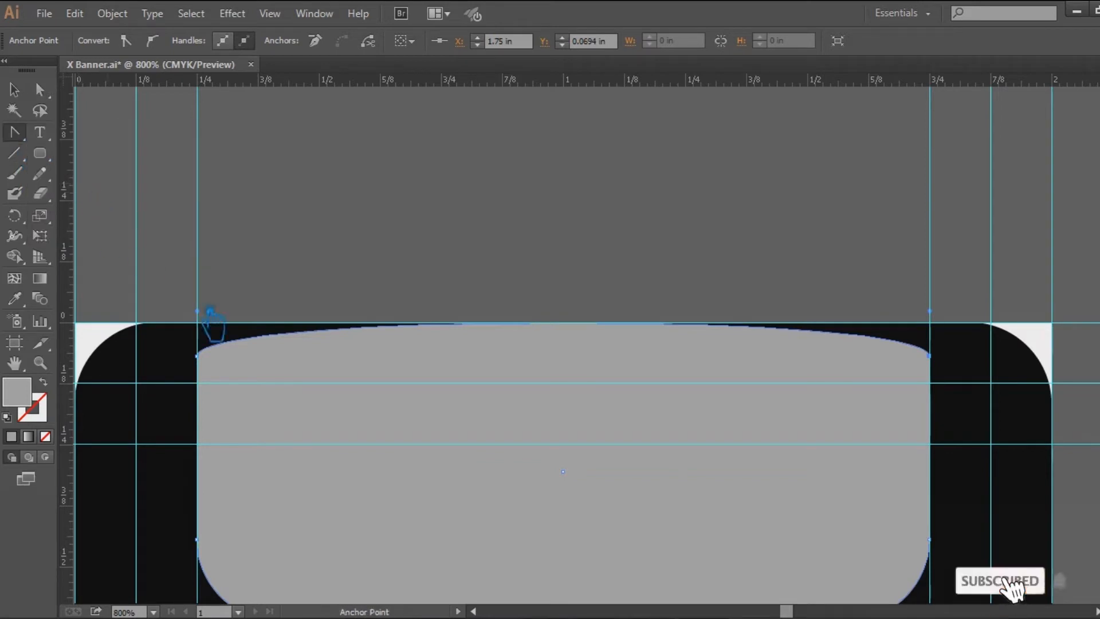
left_click(198, 356)
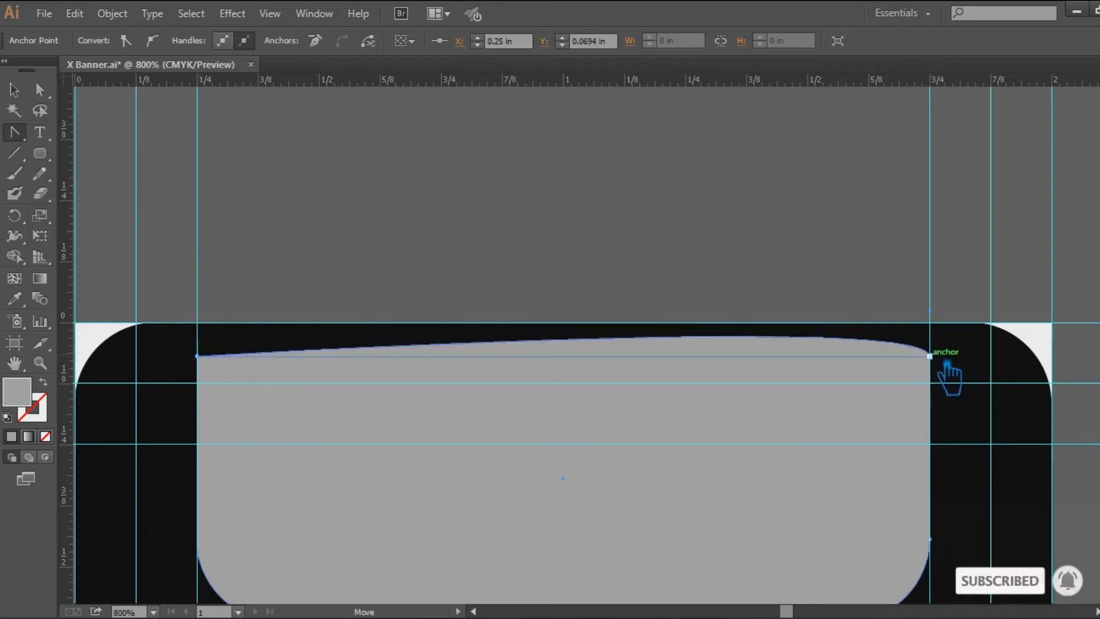
left_click(930, 356)
Move the gray shape's two upper corner points up to align with the artboard's top edge
left_click(40, 89)
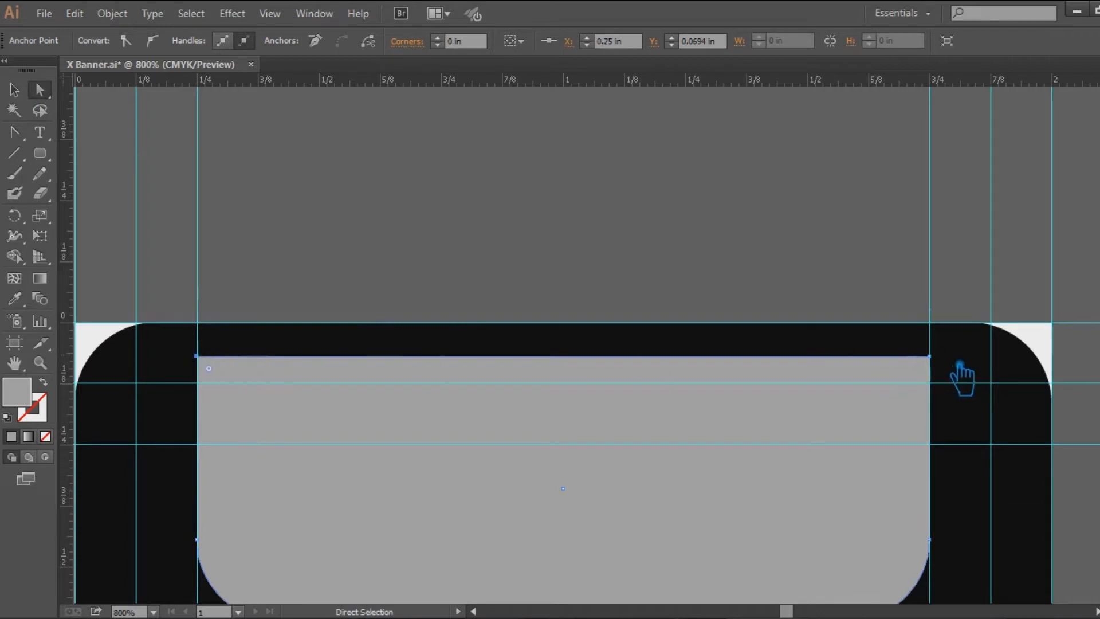
left_click_drag(947, 367, 943, 331)
left_click(14, 90)
left_click(518, 251)
key("space")
key("minus")
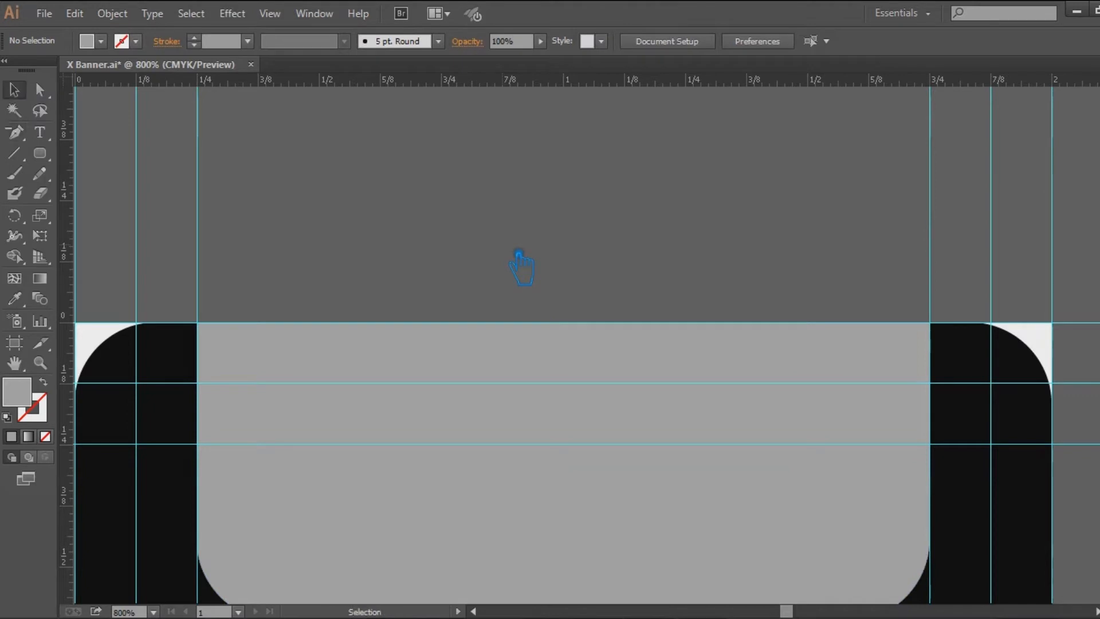
Place a vertically flipped copy of the gray panel just below the original, between the same inner guides
key("ctrl+minus")
key("ctrl+minus")
key("ctrl+minus")
left_click_drag(725, 429, 704, 284)
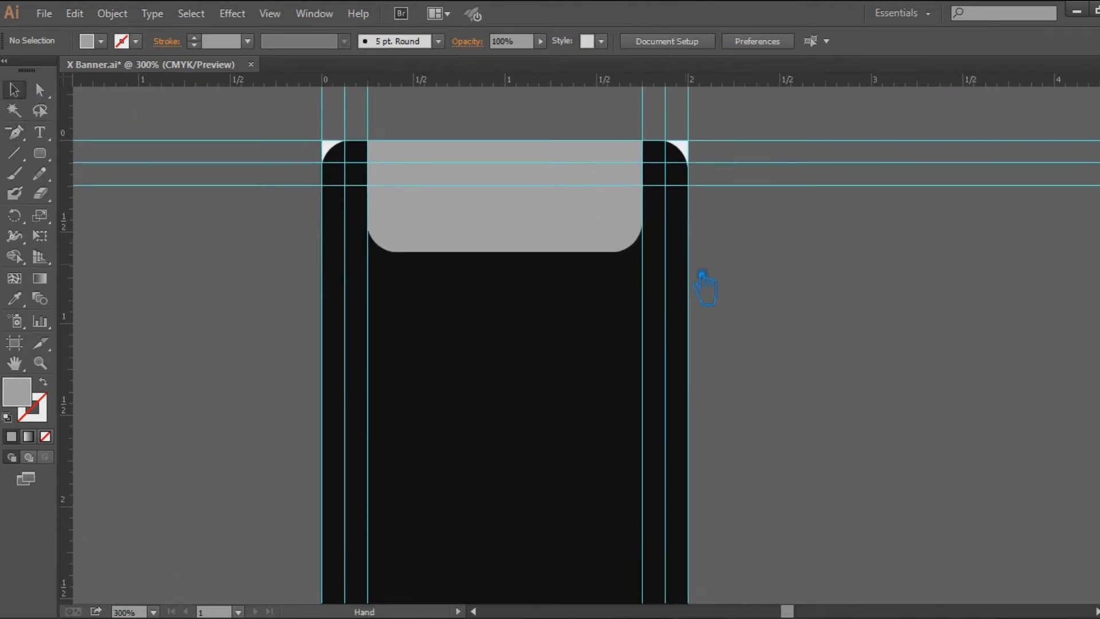
left_click(549, 222)
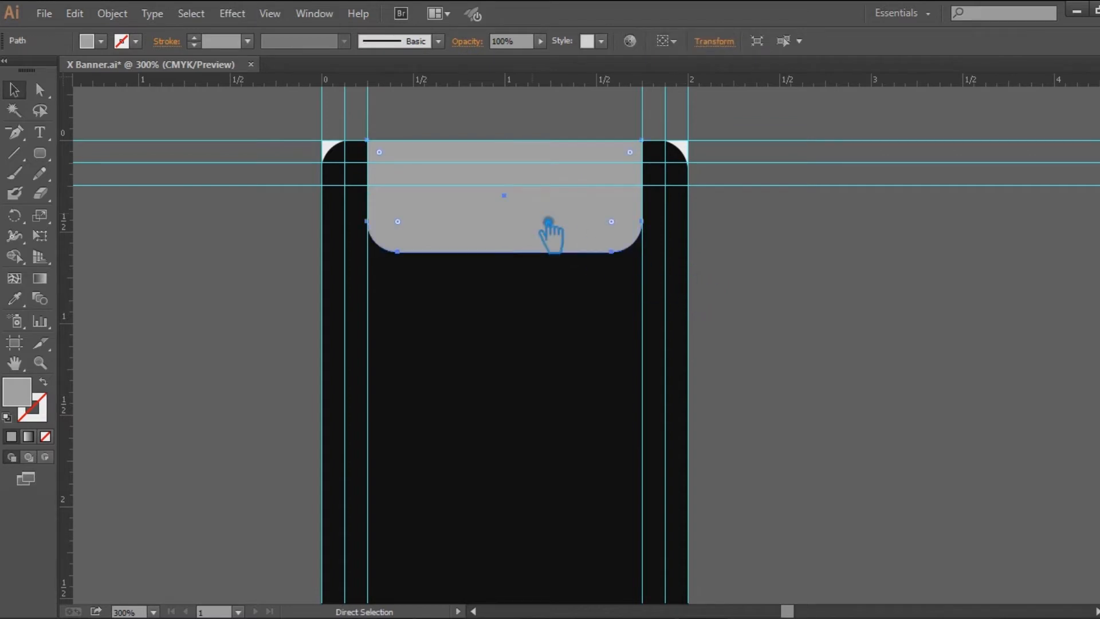
left_click_drag(665, 140, 378, 325)
left_click_drag(545, 227, 531, 345)
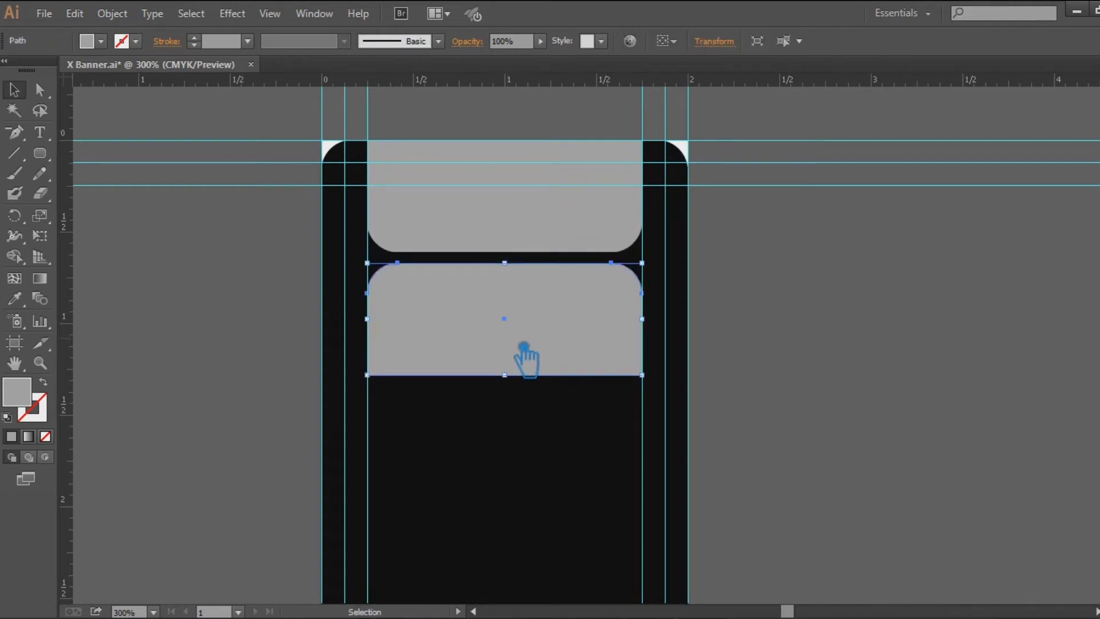
Scale the flipped gray panel proportionally from its center to the full 2 in width of the banner
key("a")
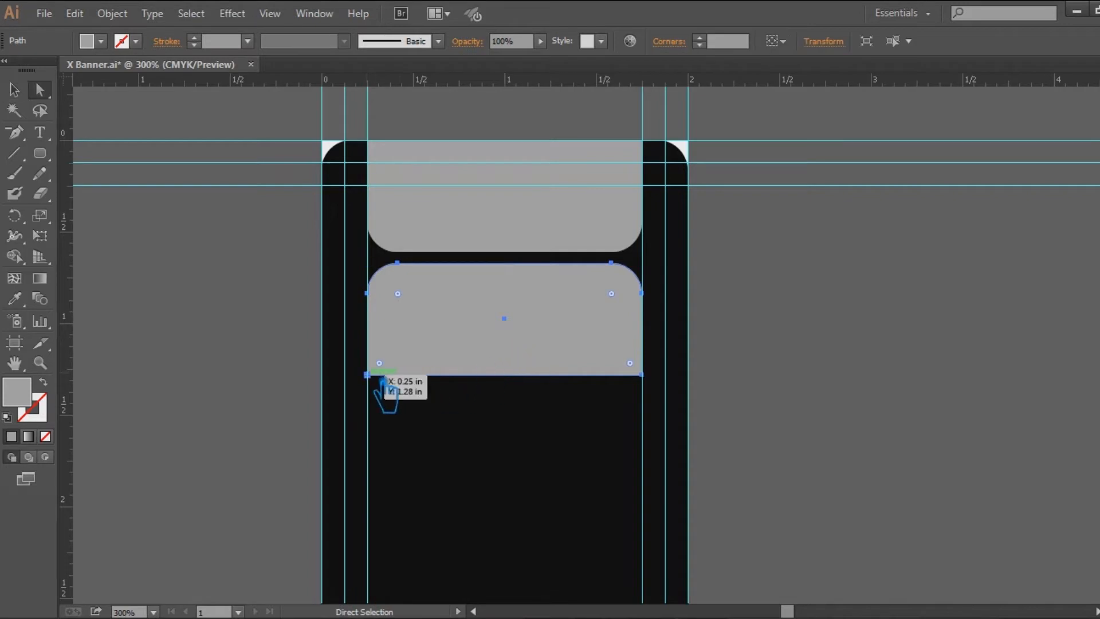
left_click(14, 90)
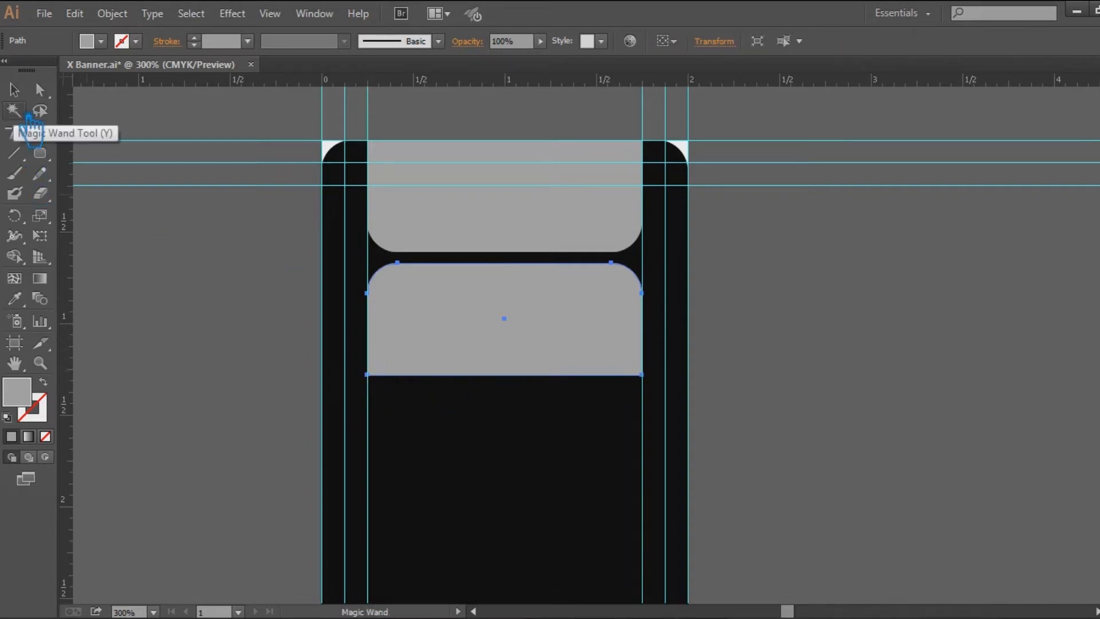
left_click_drag(642, 263, 701, 236)
Nudge the widened panel down to leave a narrow black gap beneath the top panel, and deselect it
key("Down")
key("Down")
key("Down")
key("Down")
key("Down")
key("Down")
key("Down")
key("Down")
key("Down")
key("Down")
key("Down")
key("Down")
key("Down")
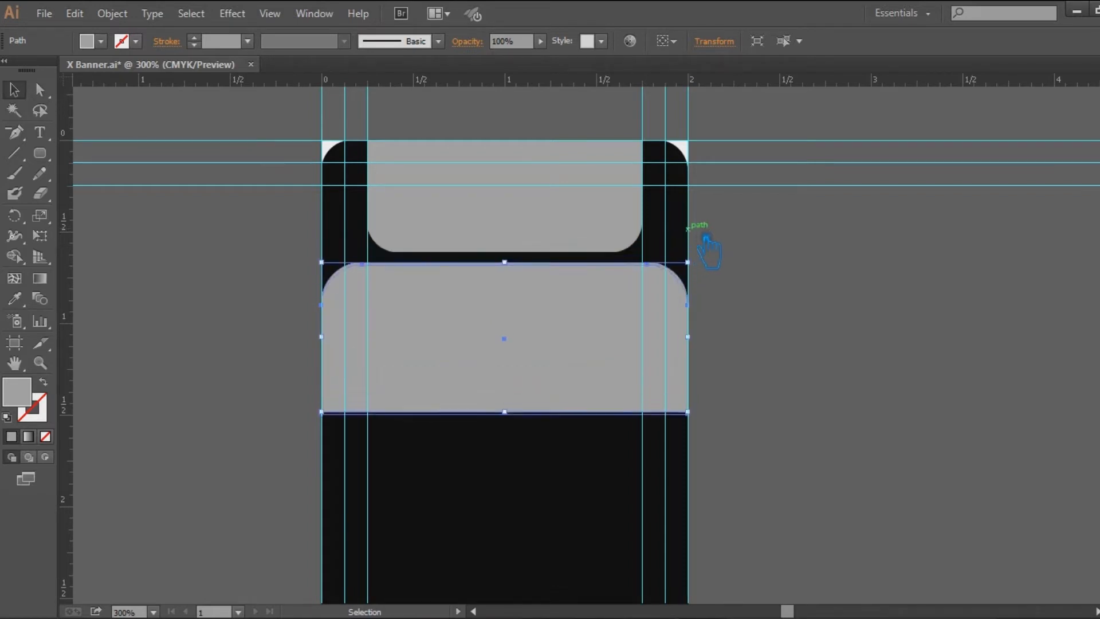
key("Up")
key("Up")
key("Up")
key("Up")
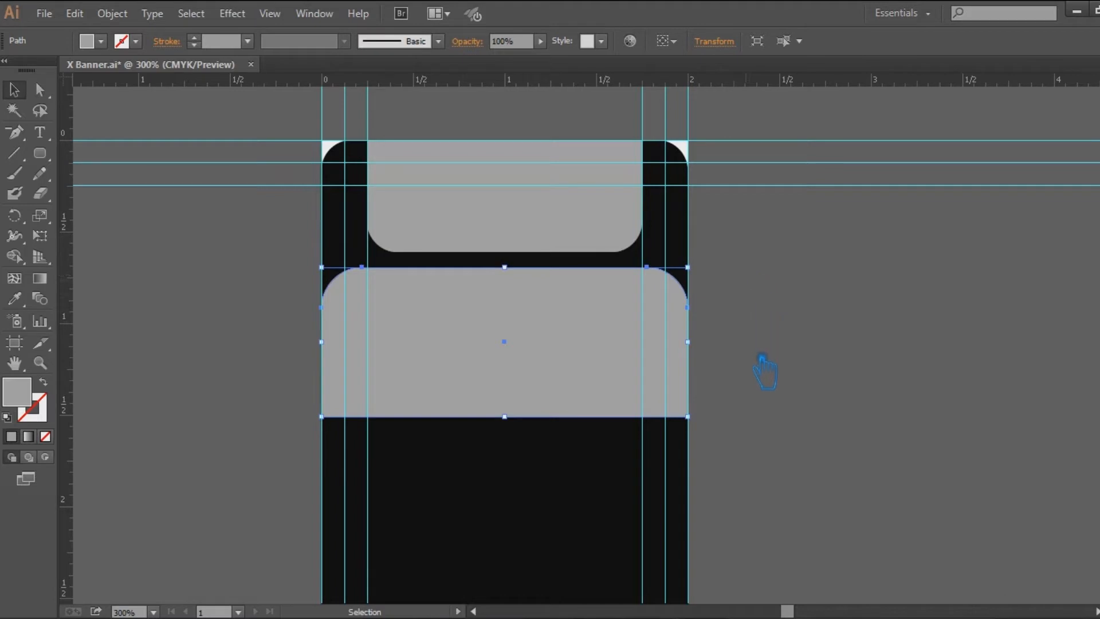
left_click(760, 364)
Draw a gray full-width rectangle just below the second panel and place a vertical guide through its center at 1 in
left_click_drag(823, 449, 771, 329)
left_click(39, 173)
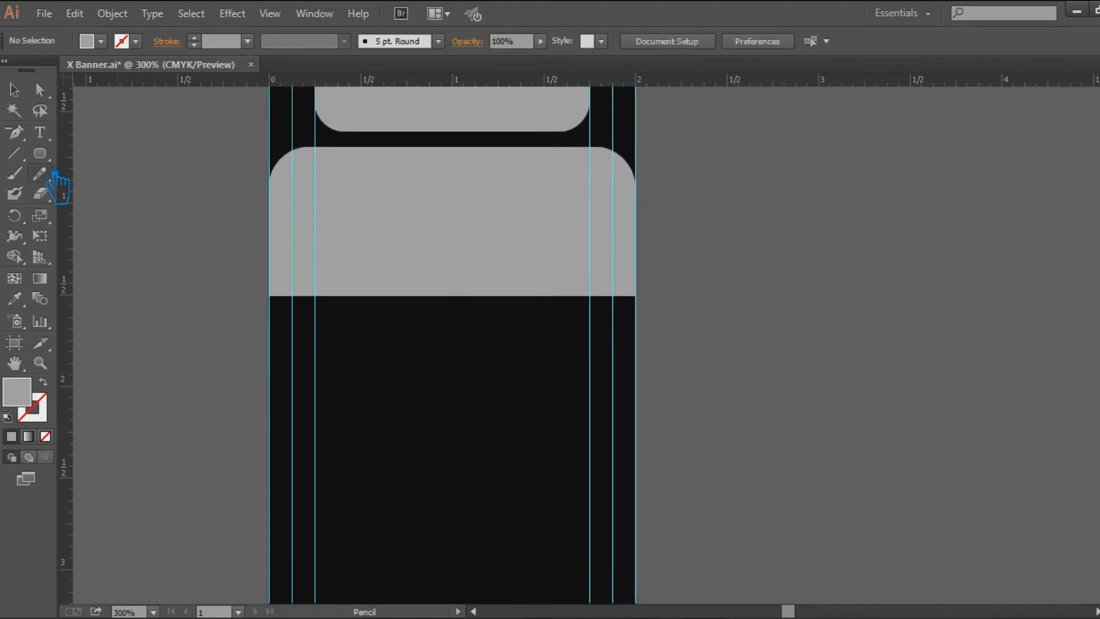
left_click_drag(40, 153, 136, 153)
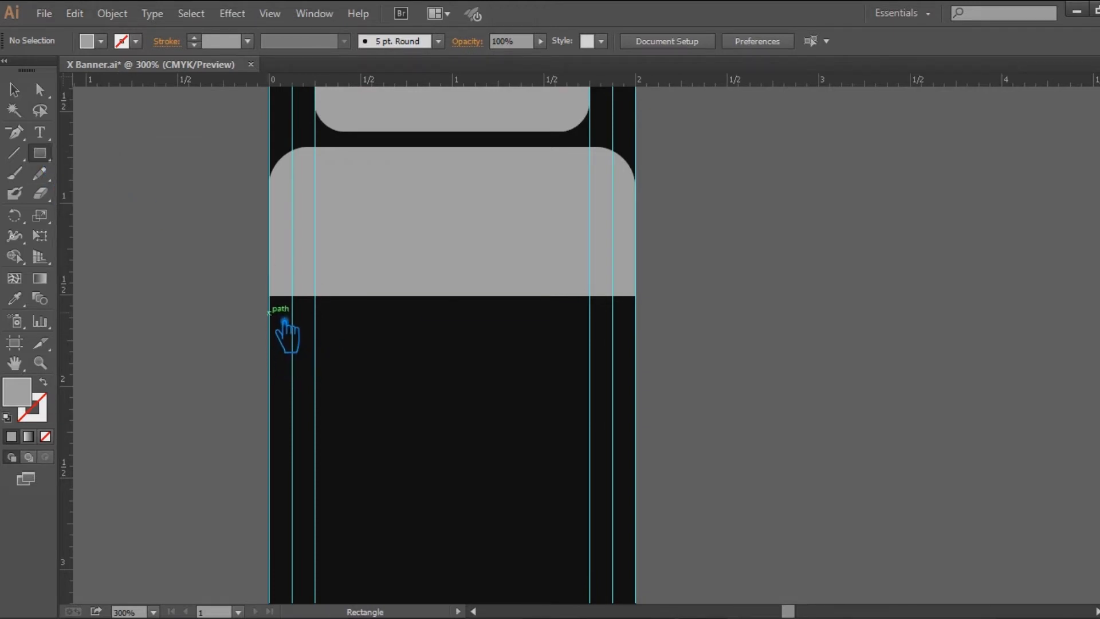
mouse_move(268, 313)
left_mouse_down()
mouse_move(596, 388)
mouse_move(635, 411)
left_mouse_up()
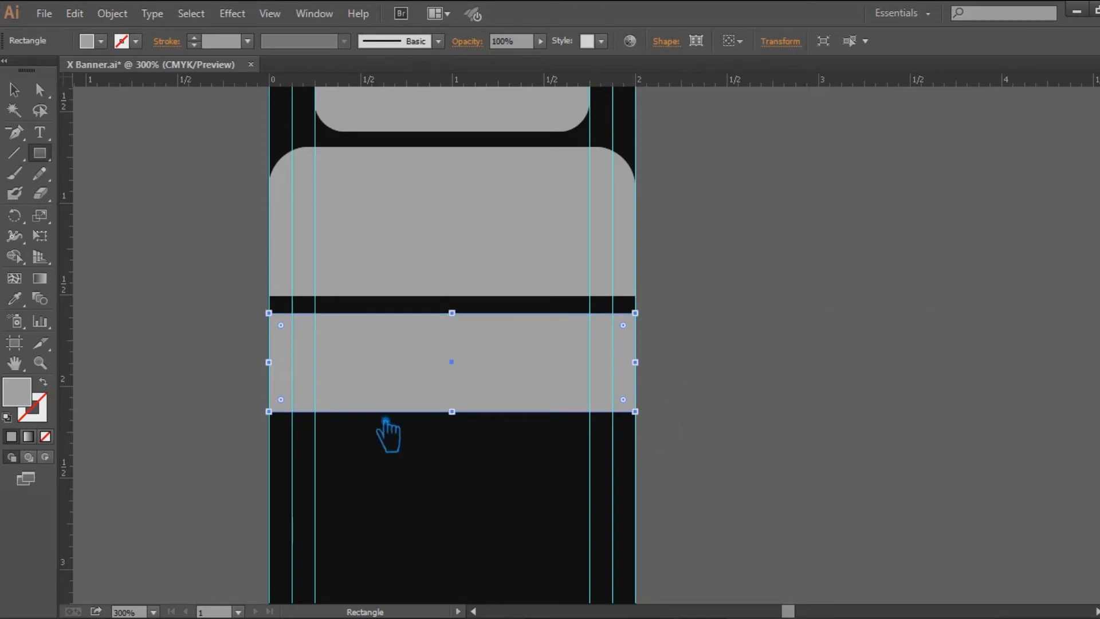
left_click_drag(82, 523, 466, 374)
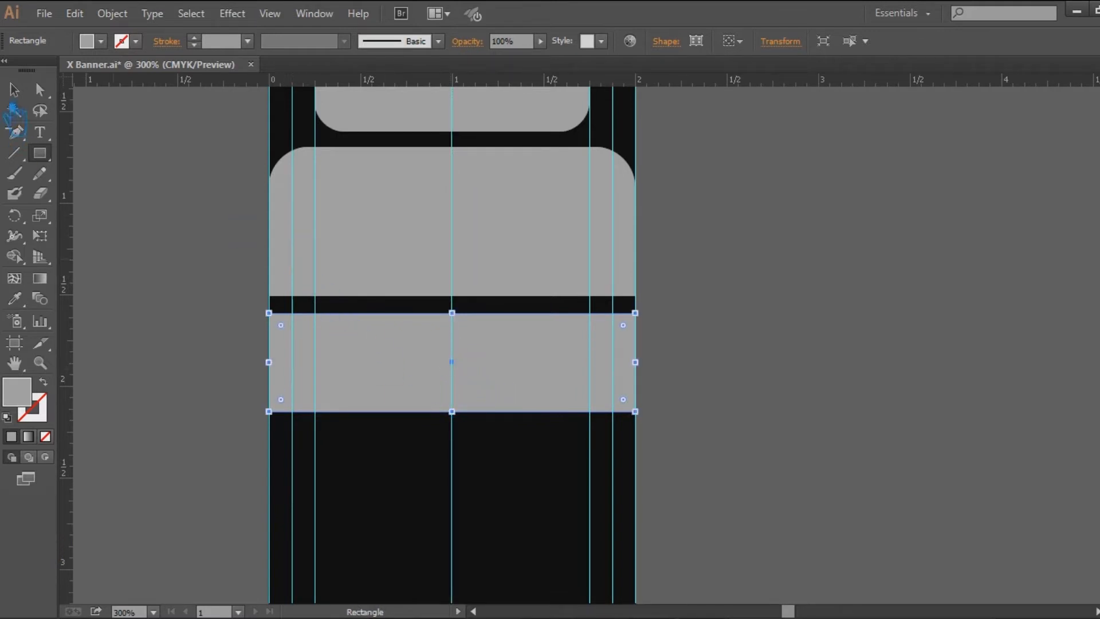
Extend the second gray panel downward by moving its two bottom corner anchors past the lower edge of the rectangle beneath it
left_click(14, 90)
left_click(362, 211)
key("a")
left_click_drag(490, 197, 521, 221)
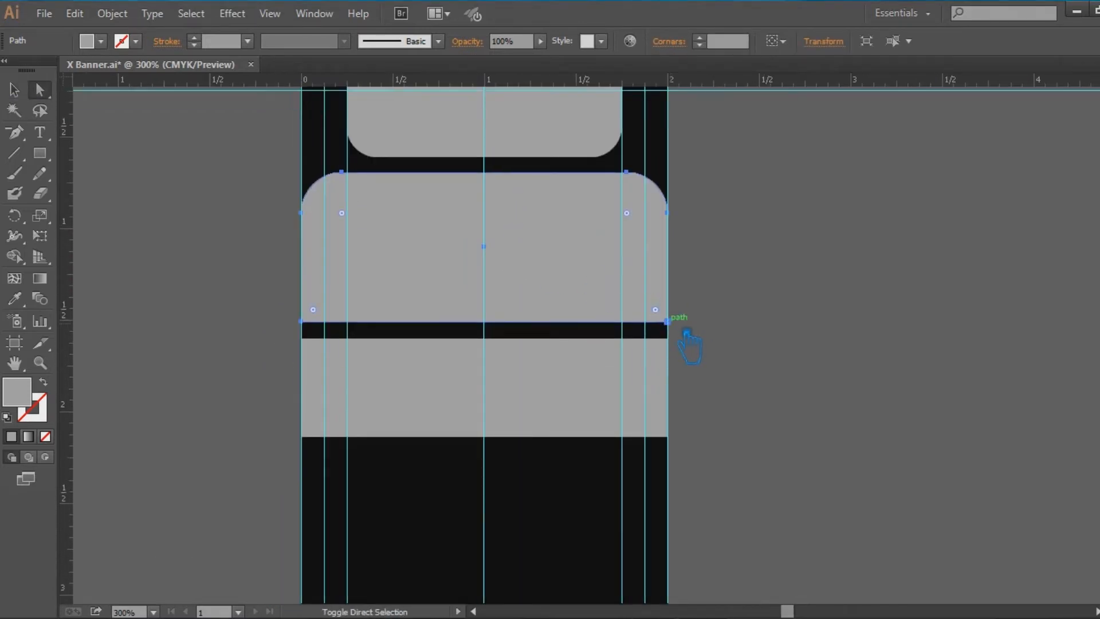
left_click(667, 322)
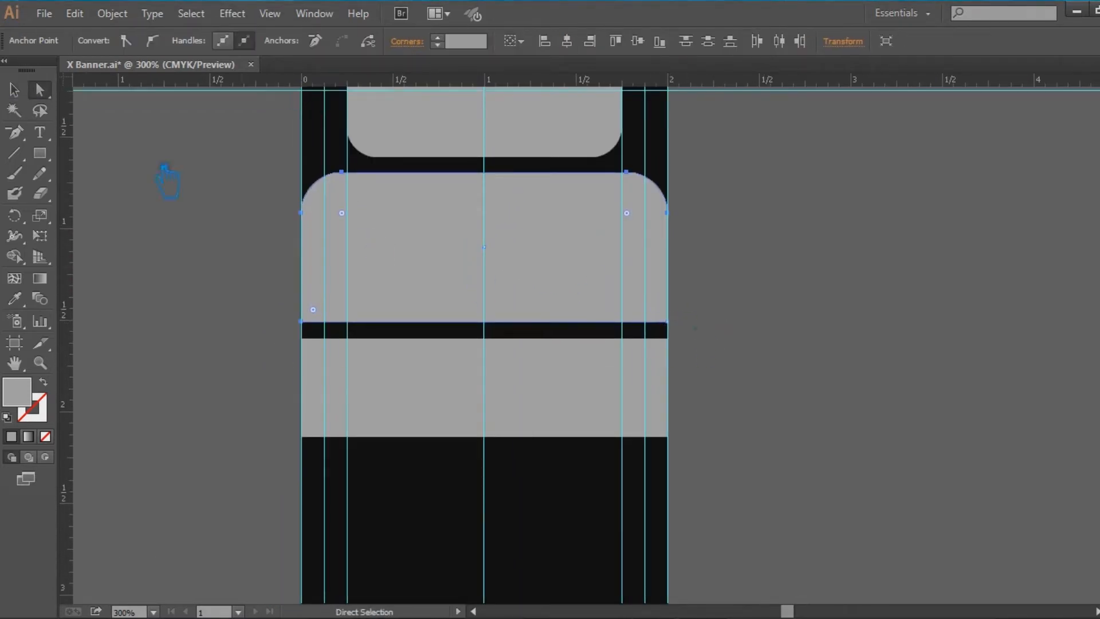
left_click(302, 322)
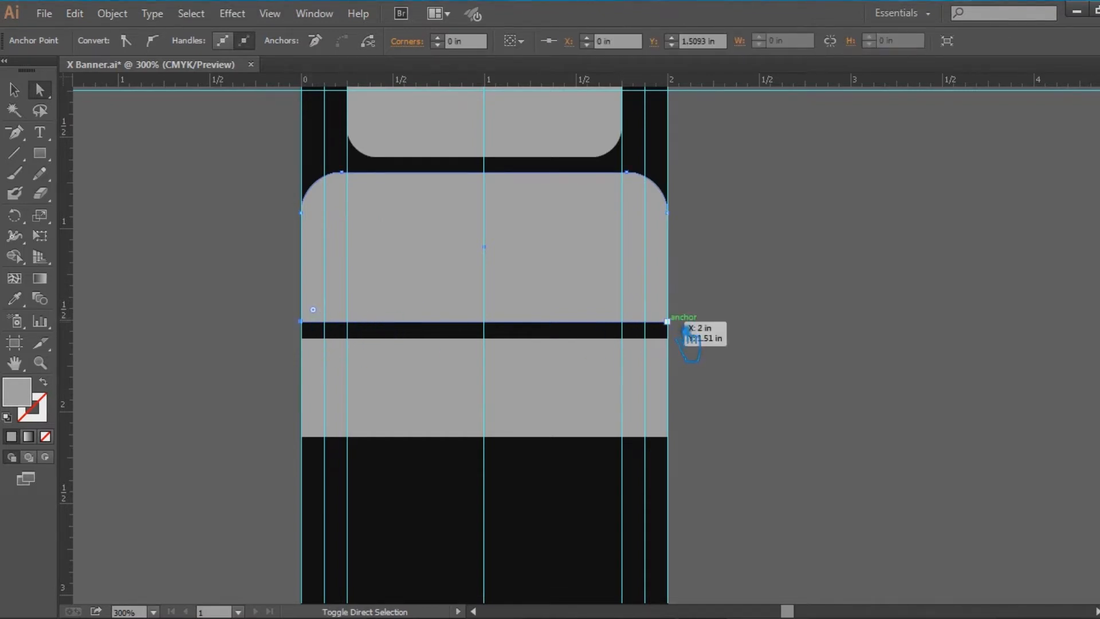
left_click(667, 321, "shift")
key("Down")
key("Down")
key("Down")
key("Down")
key("Down")
key("Down")
key("Down")
key("Down")
key("Down")
key("Down")
key("Down")
key("Down")
key("Down")
key("Down")
key("Down")
key("Down")
key("Down")
key("Down")
key("Down")
key("Down")
key("Down")
left_click(14, 90)
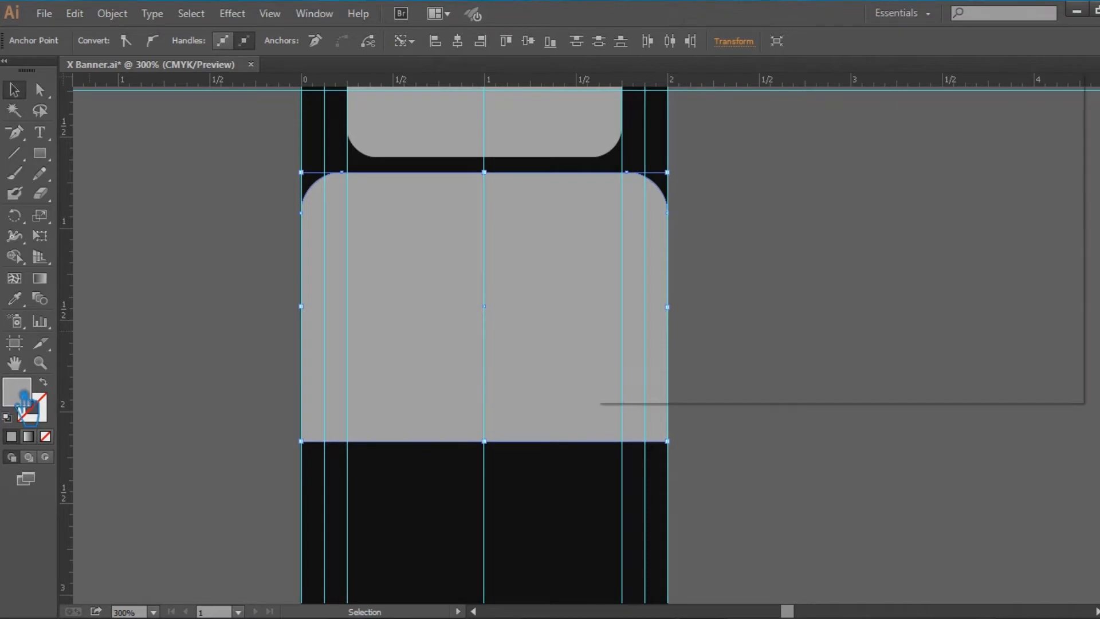
Change the fill of the extended panel to a darker gray and deselect it
double_click(17, 392)
left_click(618, 238)
left_click(1006, 139)
left_click(714, 382)
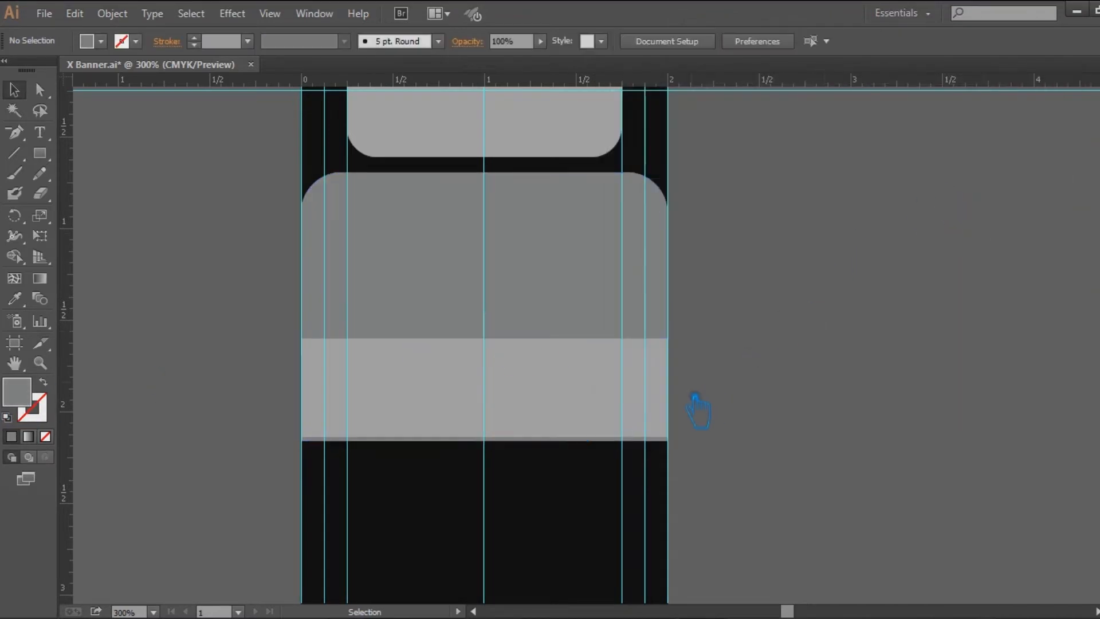
Move the lighter gray rectangle straight down so its top edge meets the bottom edge of the darker panel
left_click(540, 406)
left_click(823, 365)
left_click_drag(575, 402, 579, 505)
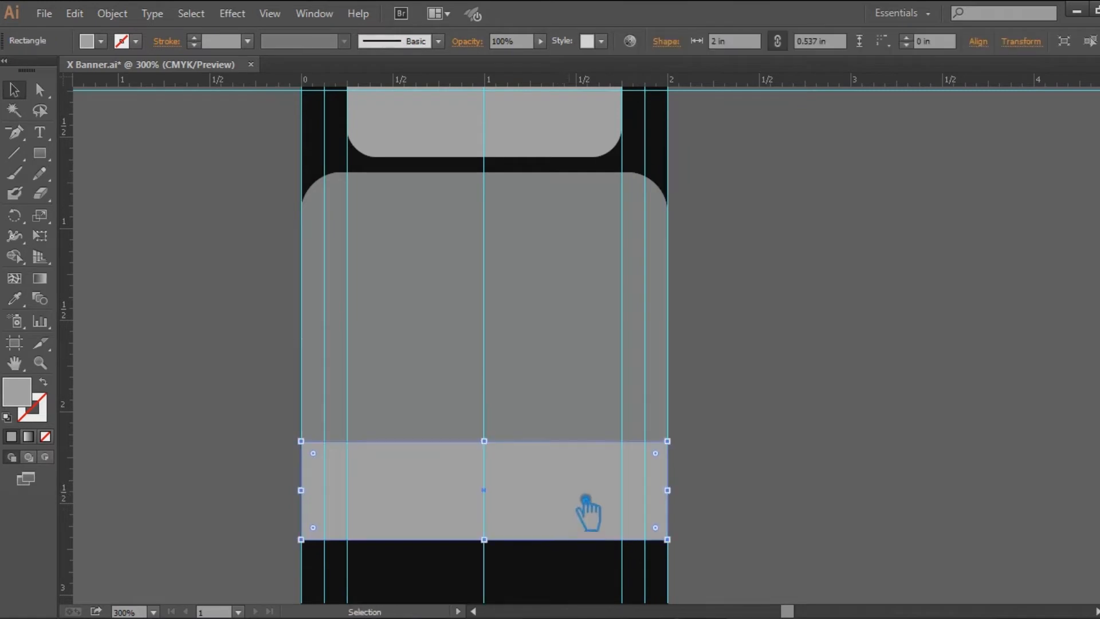
Add an anchor at 1 in on the lighter rectangle's top edge and raise it into a shallow peak at about 2.02 in
key("plus")
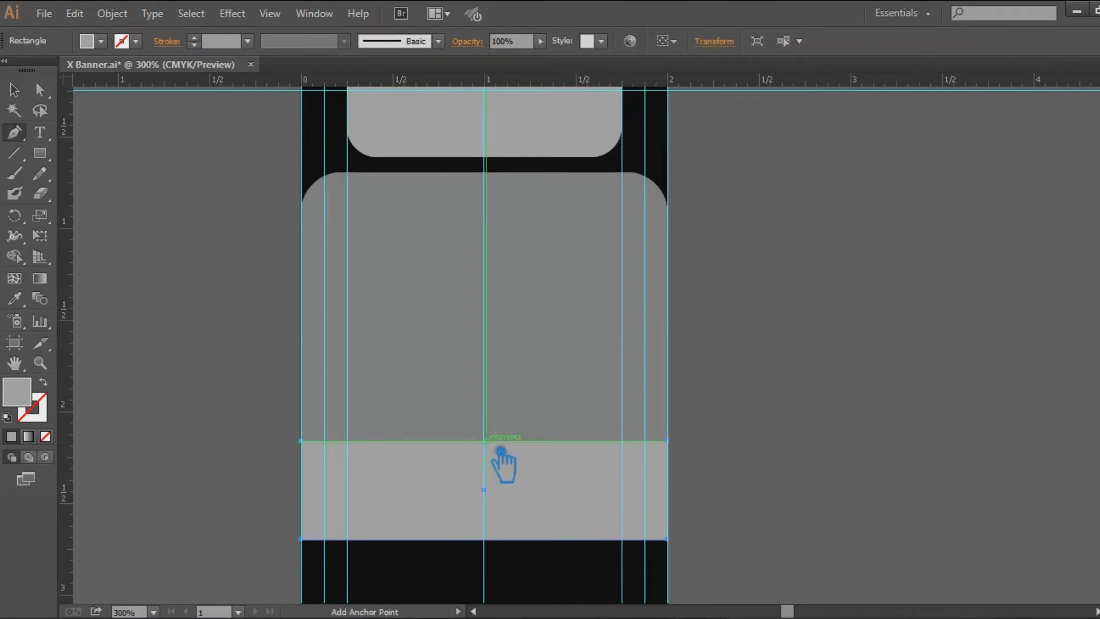
left_click(499, 451)
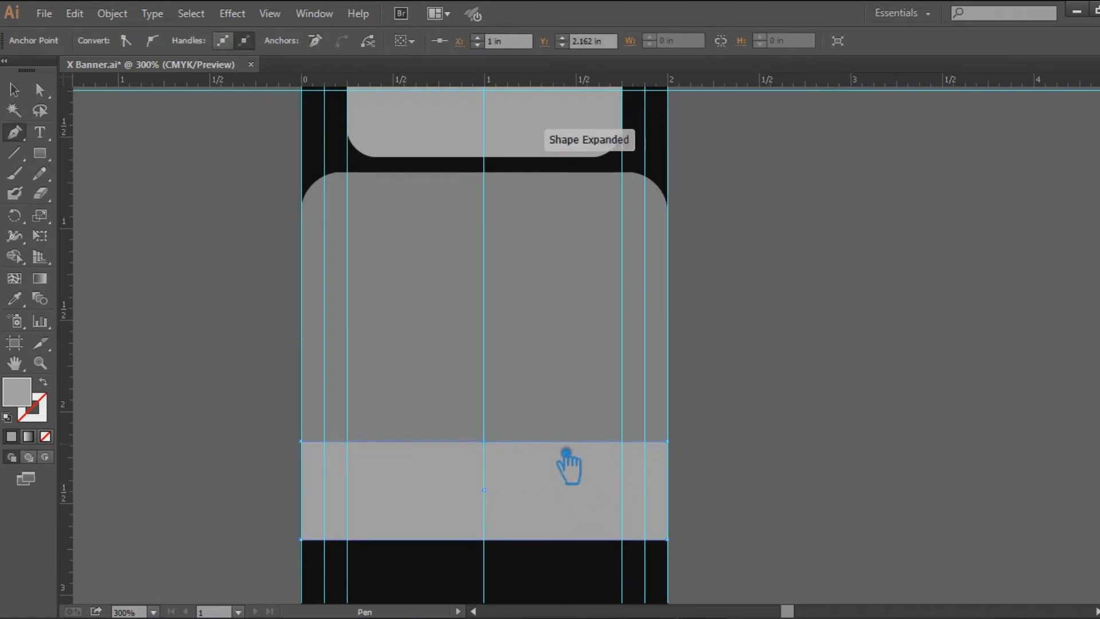
left_click_drag(566, 452, 569, 440)
key("Up")
key("Up")
key("Up")
key("Up")
scroll(813, 363, "down", 1)
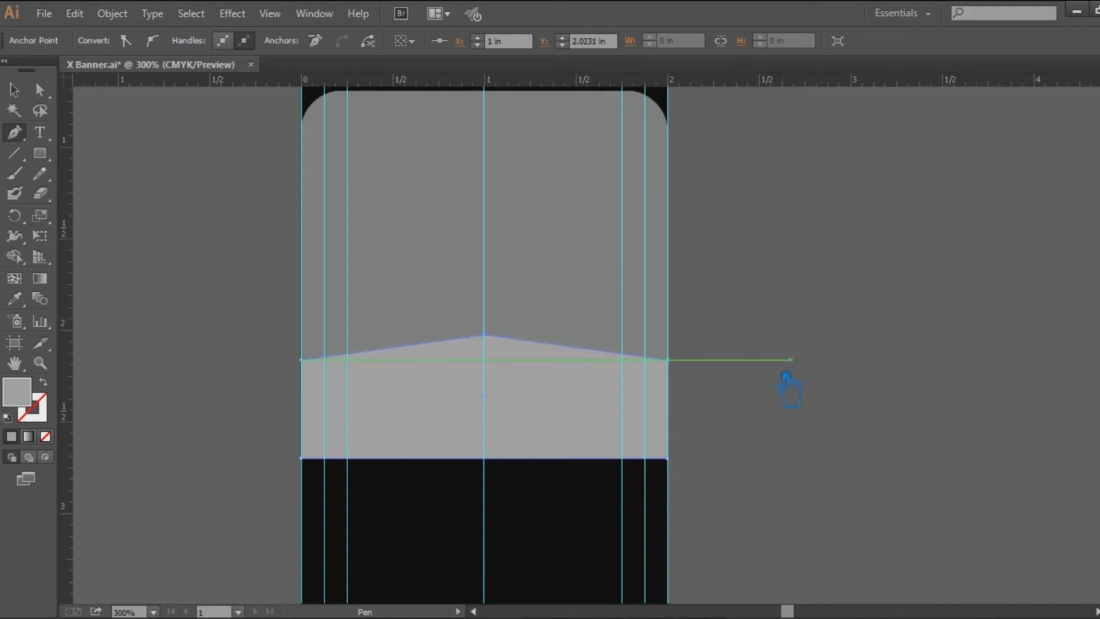
Add a center anchor on the lighter rectangle's bottom edge, lower it into a matching downward point, and deselect the shape
left_click(483, 457)
key("Down")
key("Down")
key("Down")
key("Down")
key("Down")
key("Down")
key("Down")
key("Down")
key("Down")
key("Down")
left_click(15, 90)
left_click(967, 354)
left_click_drag(847, 307, 870, 301)
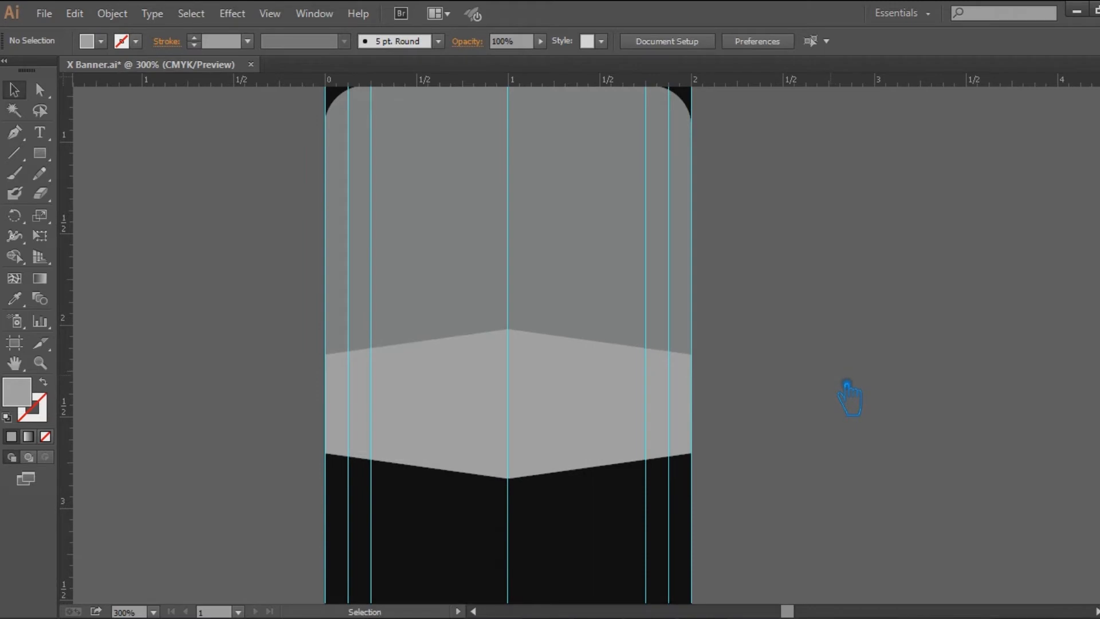
Move the six-sided band and the darker panel's bottom anchors down together until the band's lower tip reaches about 5.4 in
scroll(853, 395, "down", 5)
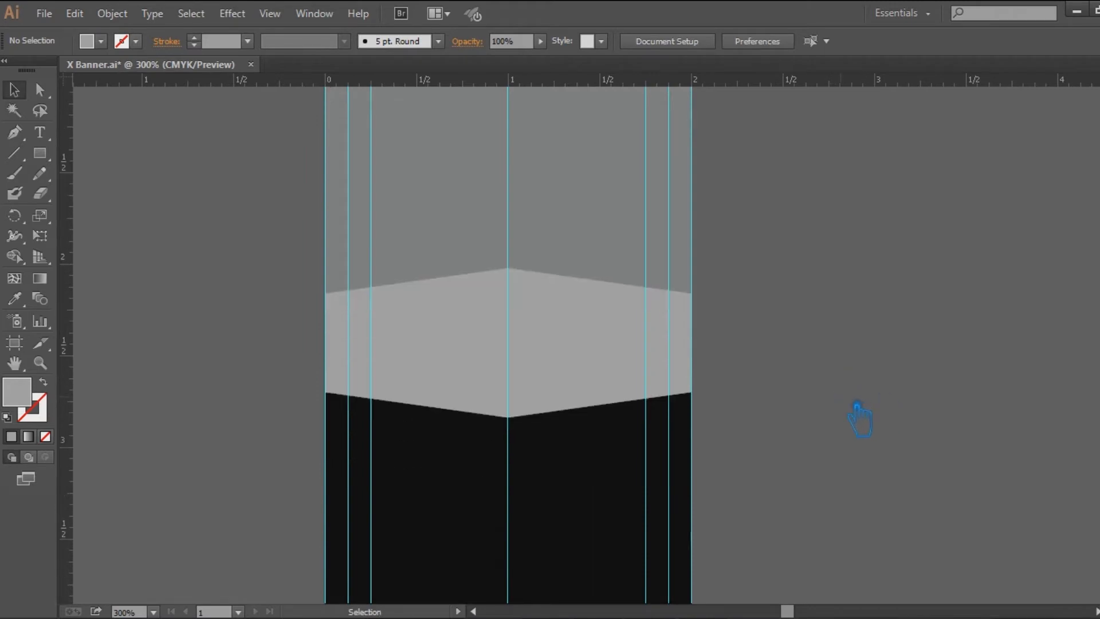
key("ctrl+1")
left_click_drag(862, 417, 842, 374)
key("a")
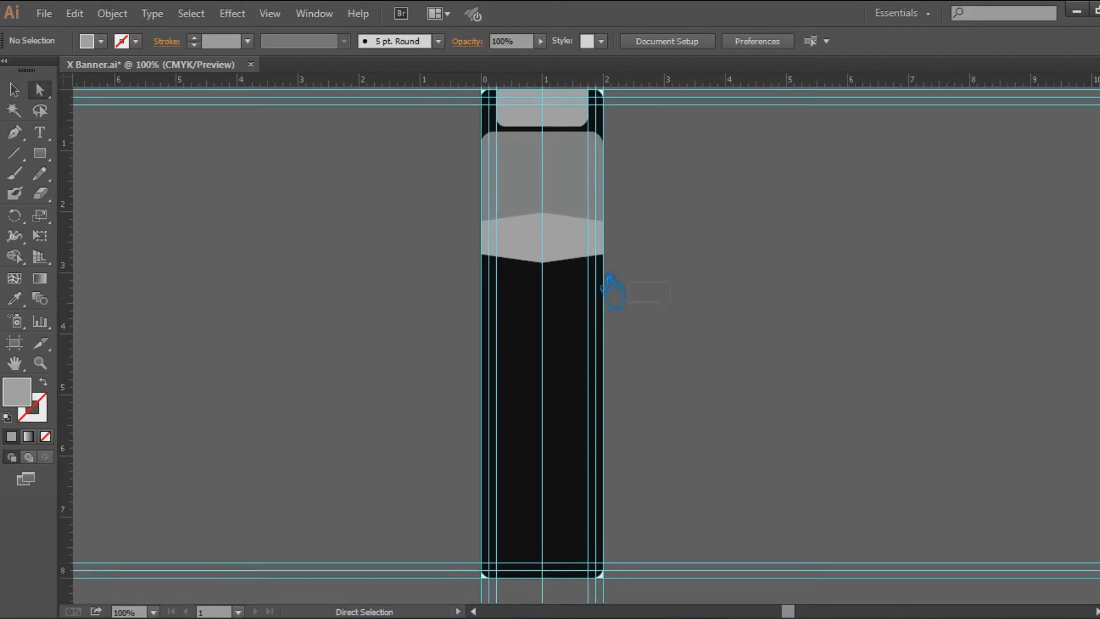
left_click_drag(434, 215, 434, 213)
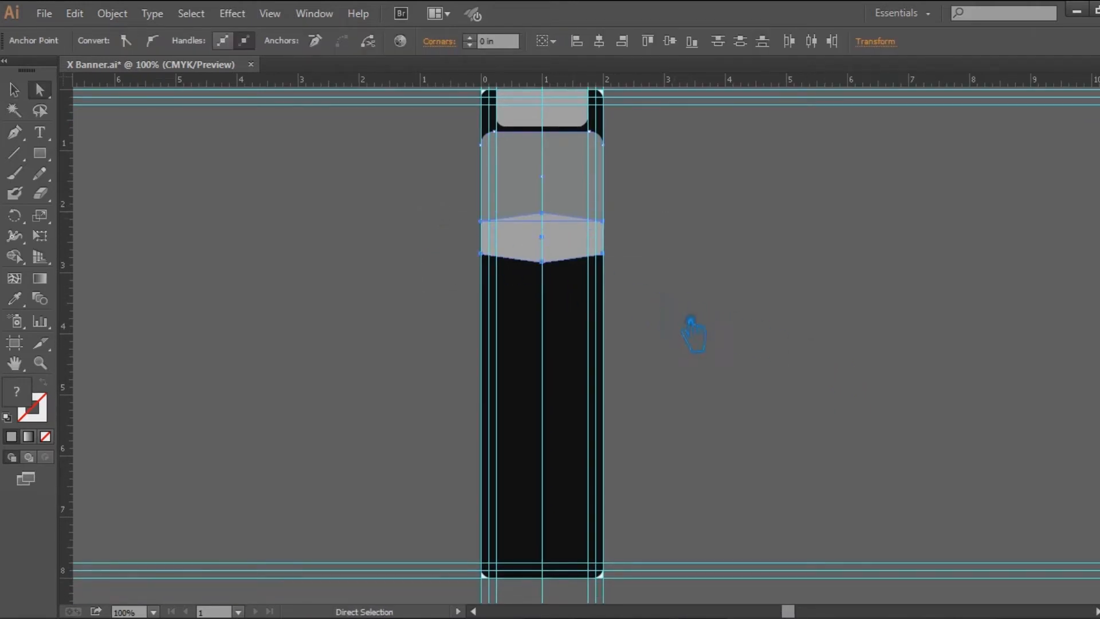
key("shift+Down")
key("shift+Down")
key("shift+Down")
key("shift+Down")
key("shift+Down")
key("shift+Down")
key("shift+Down")
key("shift+Down")
key("shift+Down")
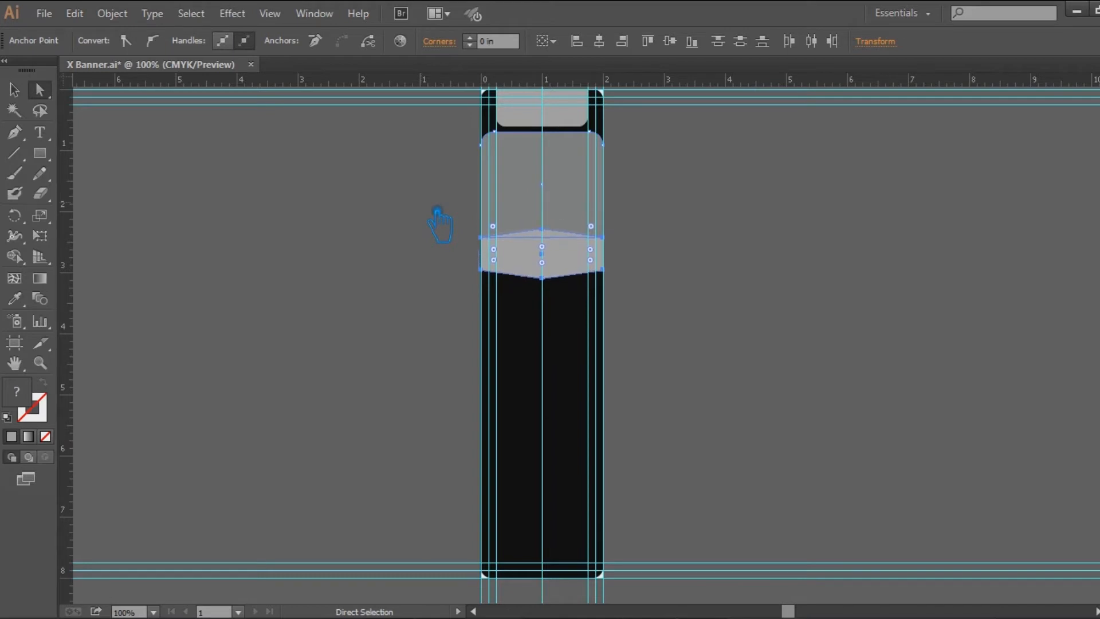
key("shift+Down")
key("shift+Down")
key("shift+Down")
key("shift+Down")
key("shift+Down")
key("shift+Down")
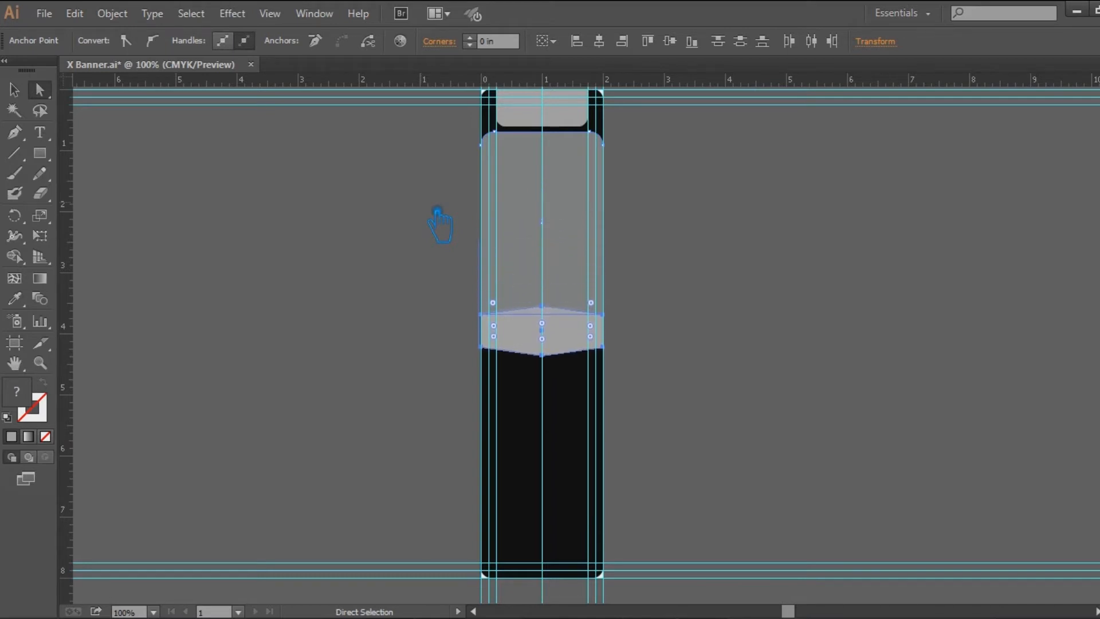
key("shift+Down")
key("shift+Down")
key("shift+Down")
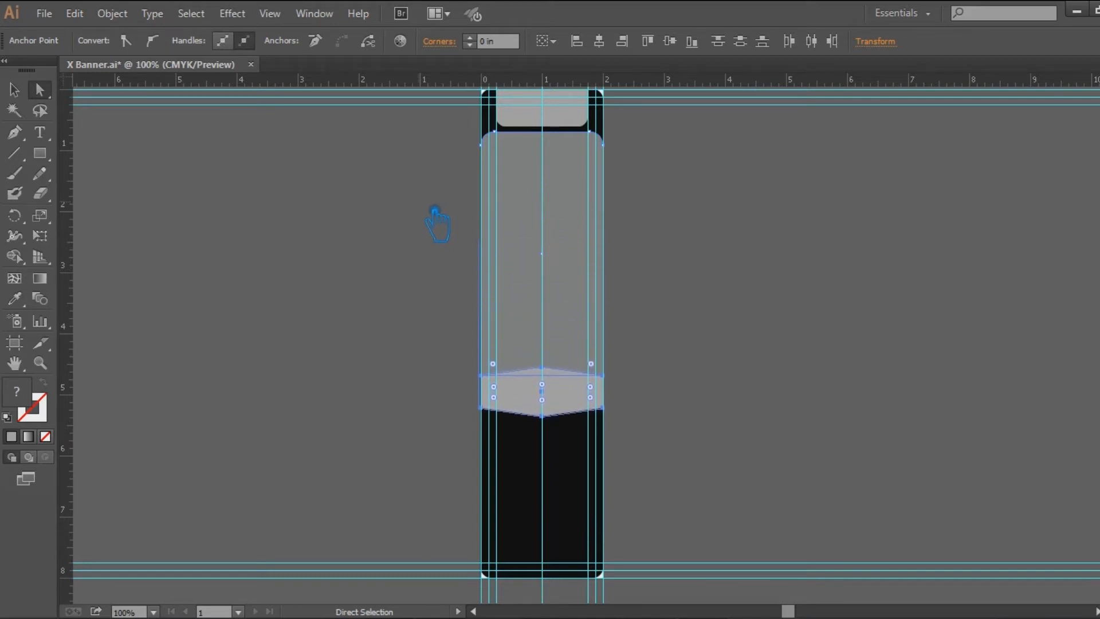
left_click(670, 257)
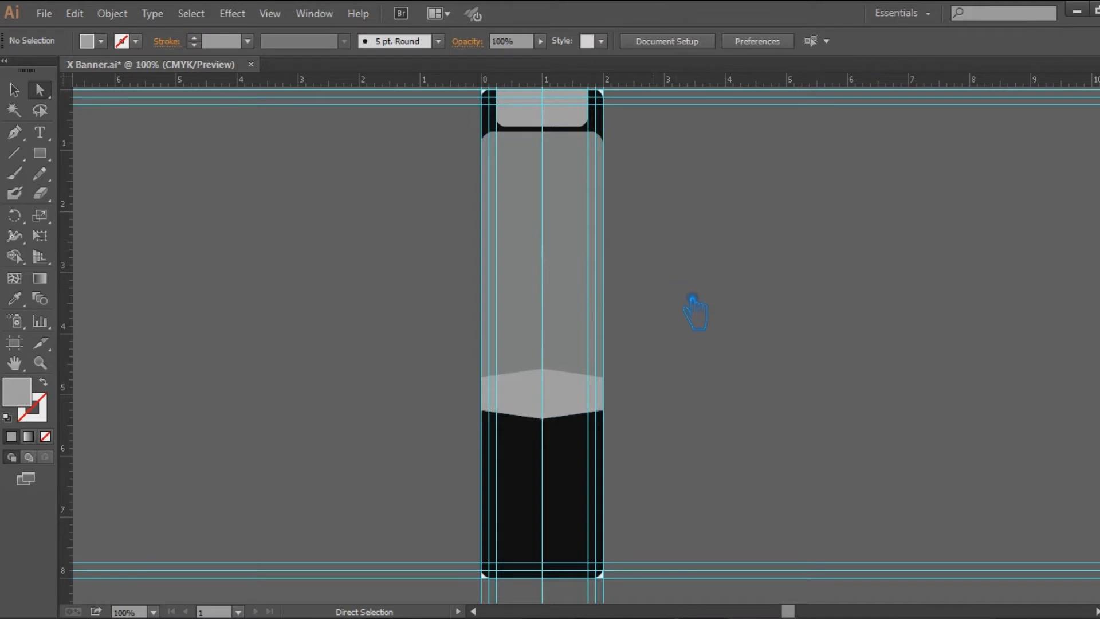
key("v")
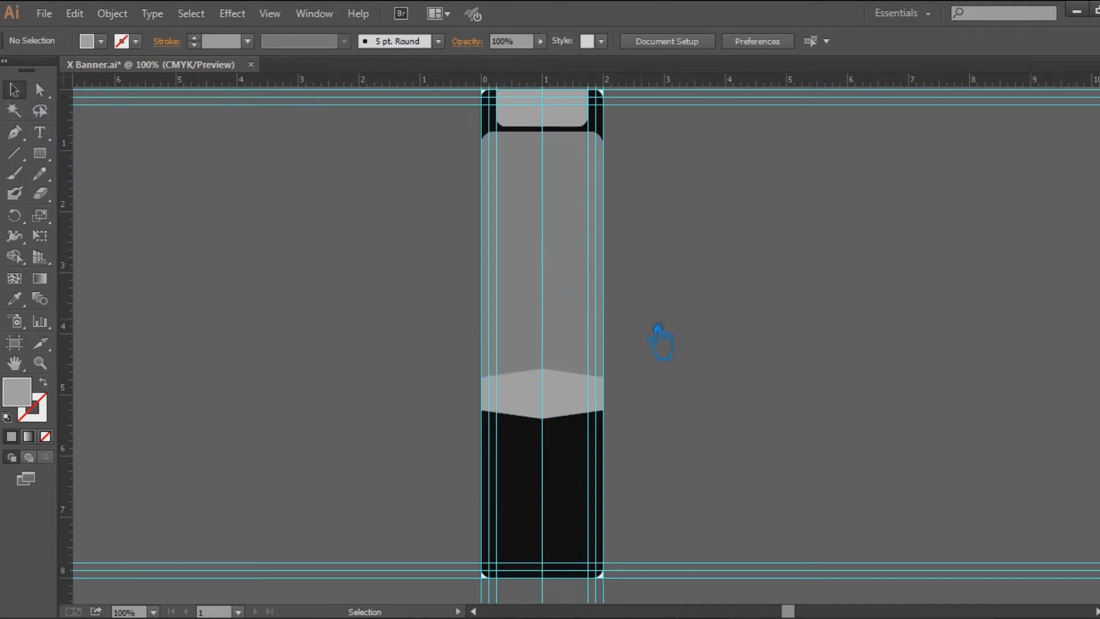
Activate the Rounded Rectangle tool for drawing in the black area below the six-sided band
scroll(662, 343, "down", 2)
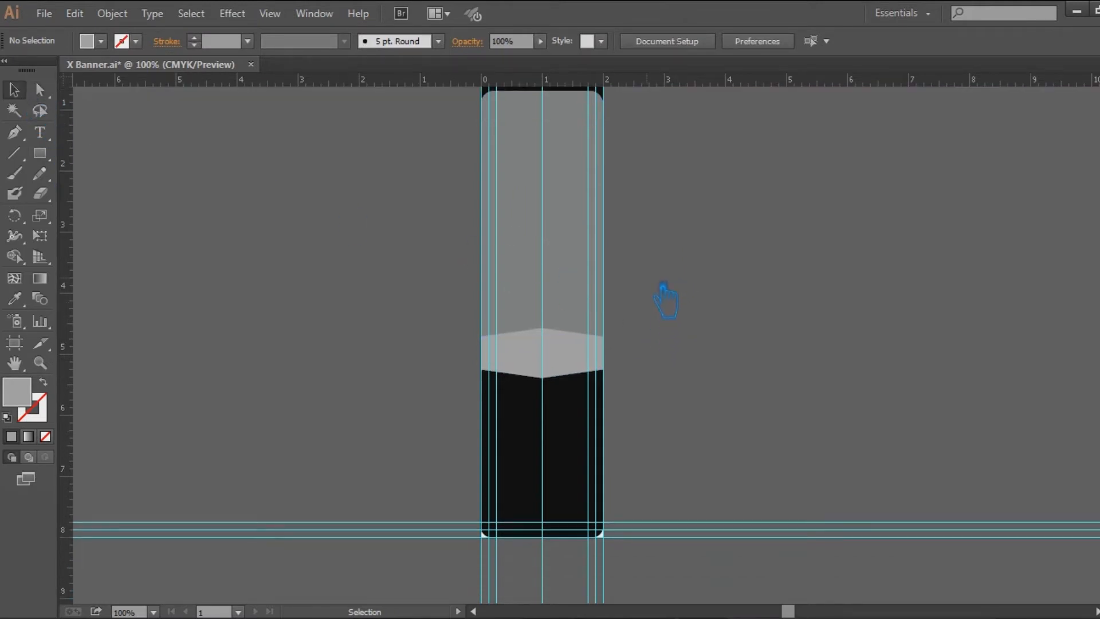
scroll(656, 292, "up", 4)
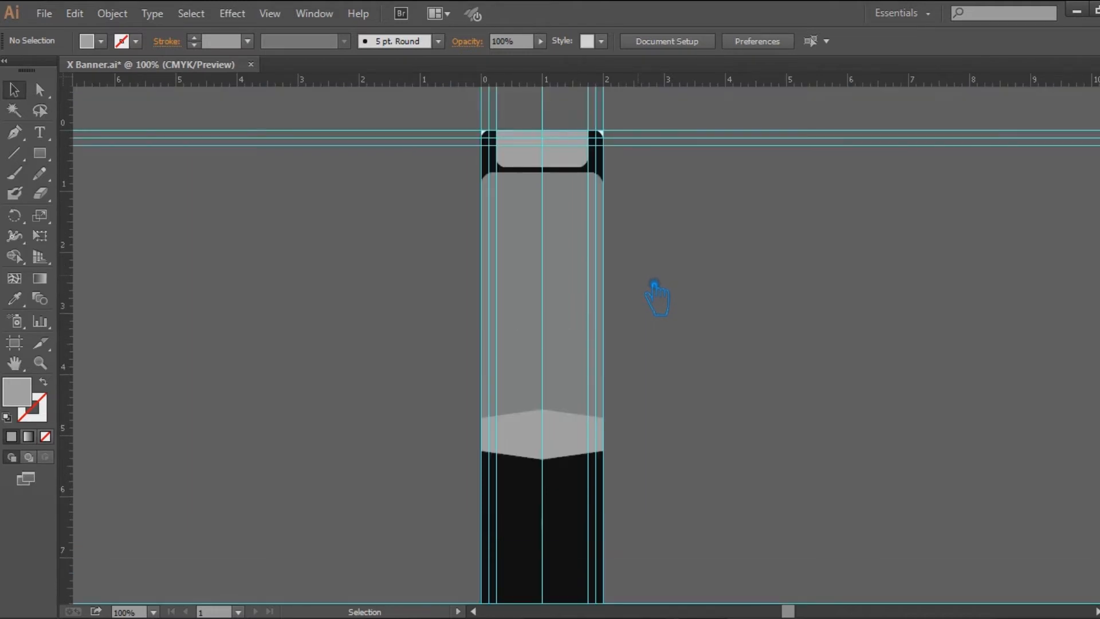
scroll(656, 295, "down", 3)
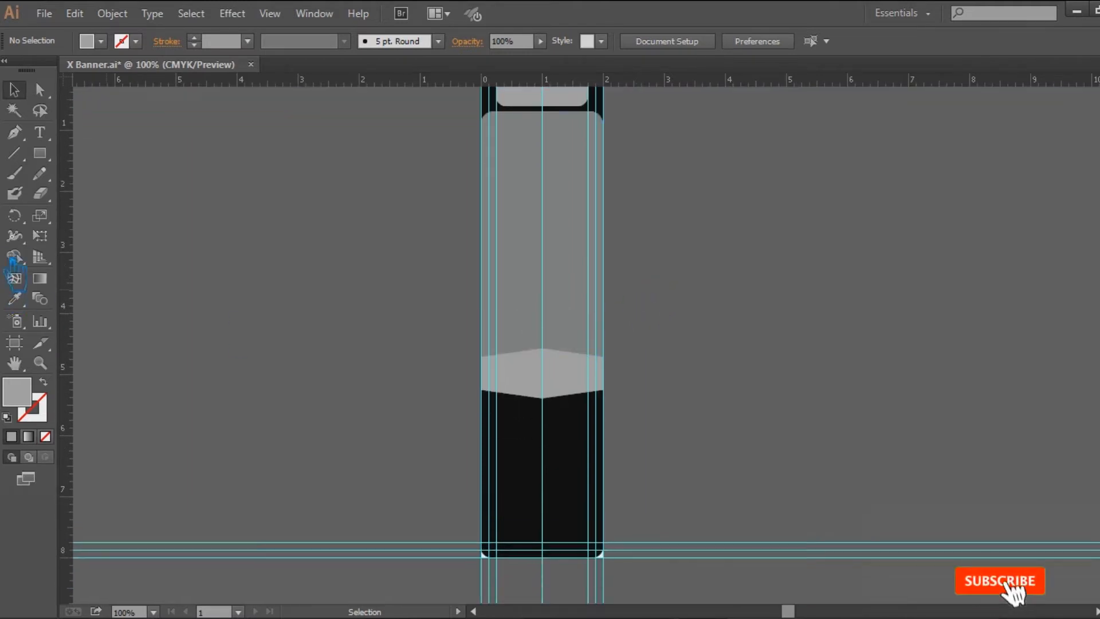
left_click_drag(39, 153, 74, 153)
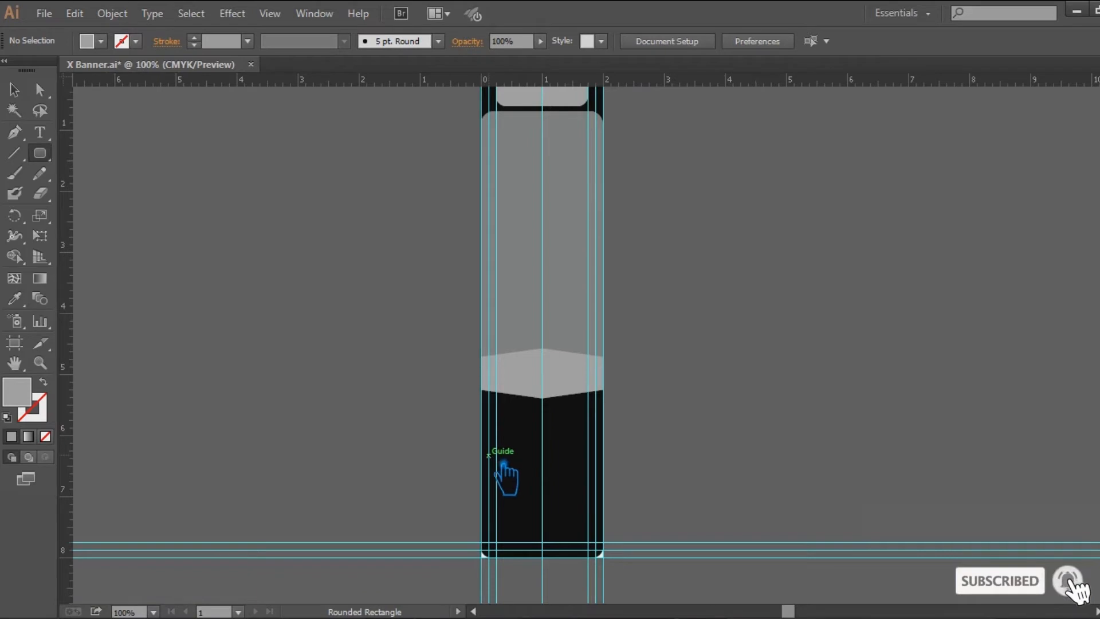
key("ctrl+plus")
left_click_drag(540, 485, 579, 330)
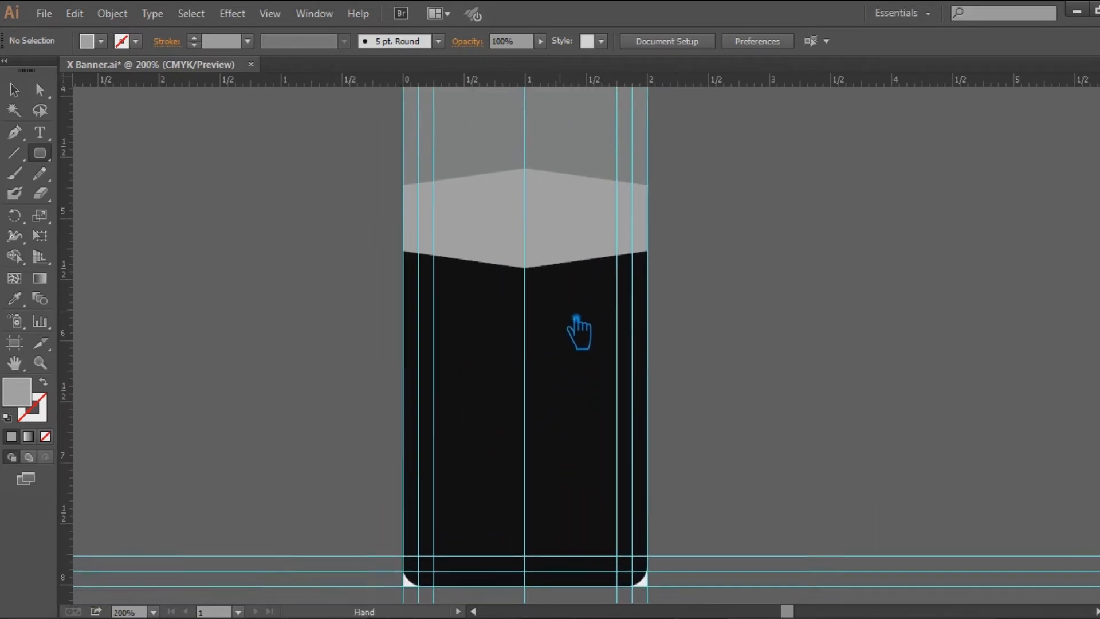
left_click_drag(419, 400, 485, 465)
key("ctrl+z")
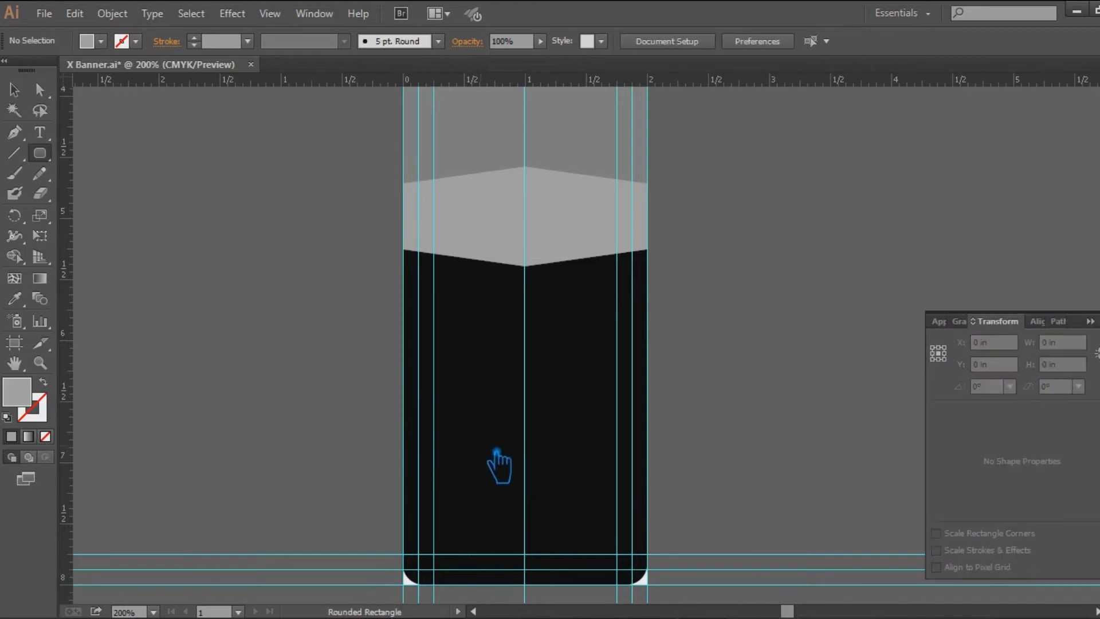
left_click(561, 425)
left_click_drag(577, 323, 591, 324)
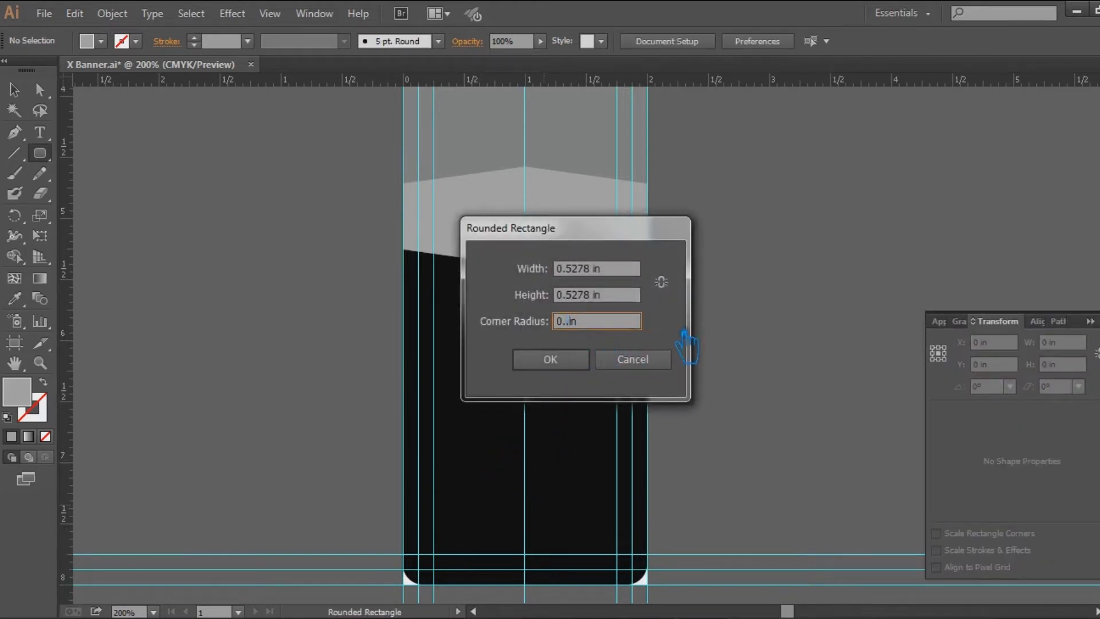
left_click(564, 360)
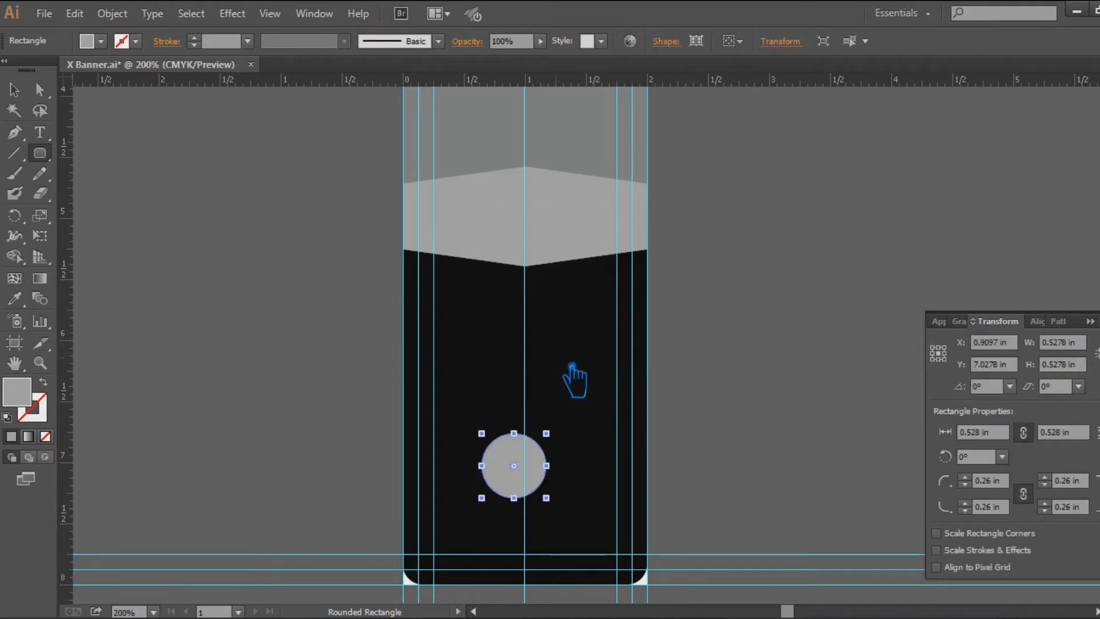
key("ctrl+z")
left_click(484, 373)
left_click_drag(573, 322, 565, 321)
type("2")
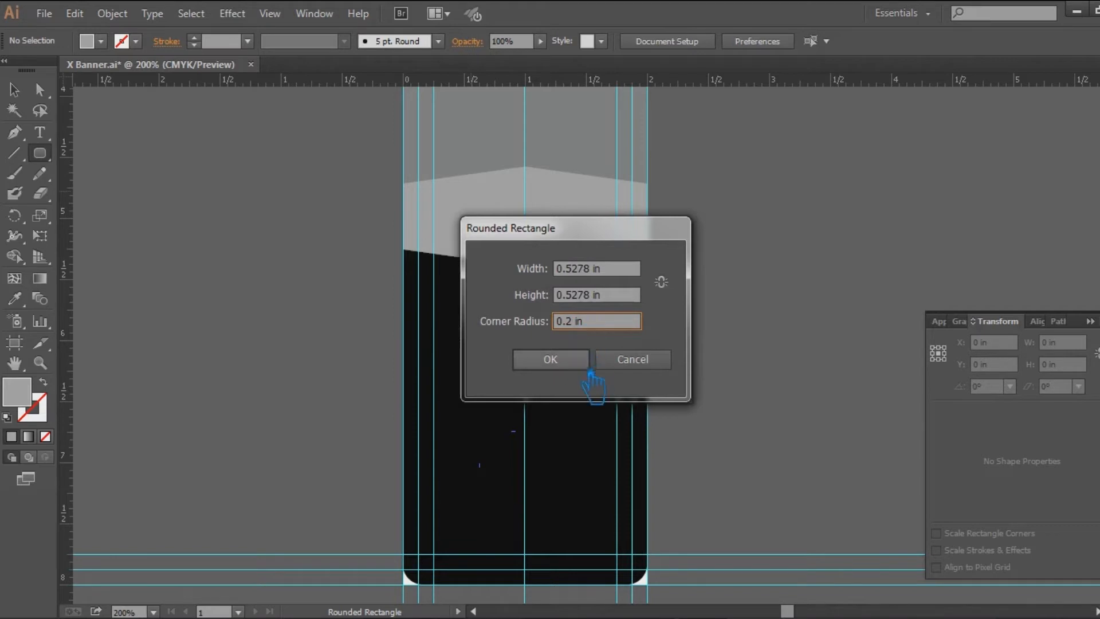
left_click(582, 360)
key("ctrl+z")
Set the corner radius to 0.1 in and draw a rounded square about 0.62 in wide in the black area, starting at the first inner left guide
left_click(581, 367)
left_click(581, 322)
left_click(583, 361)
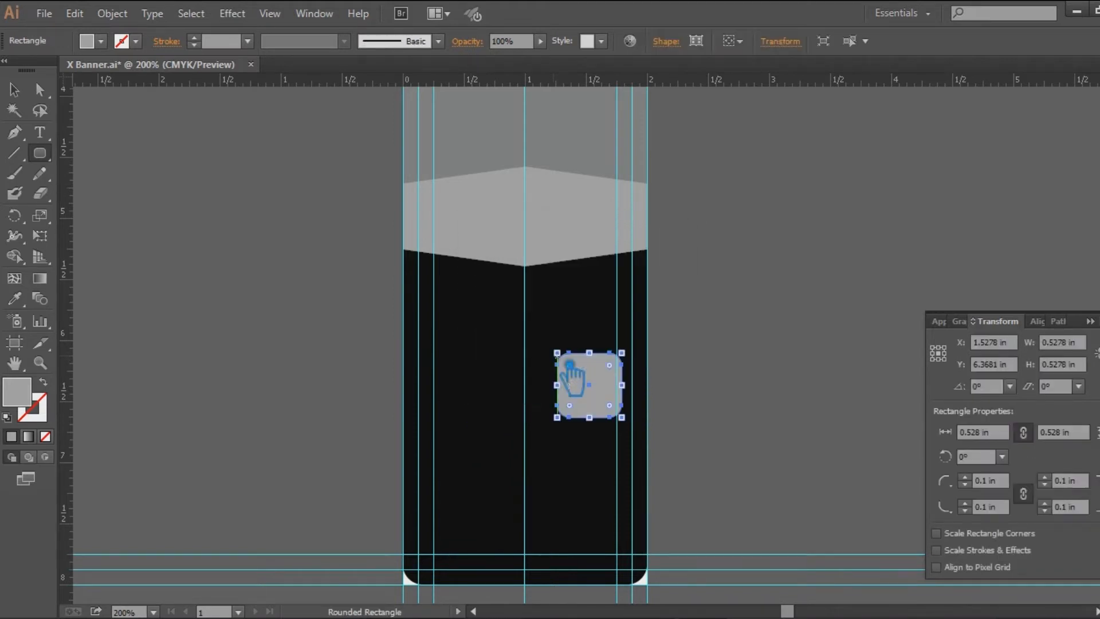
key("ctrl+z")
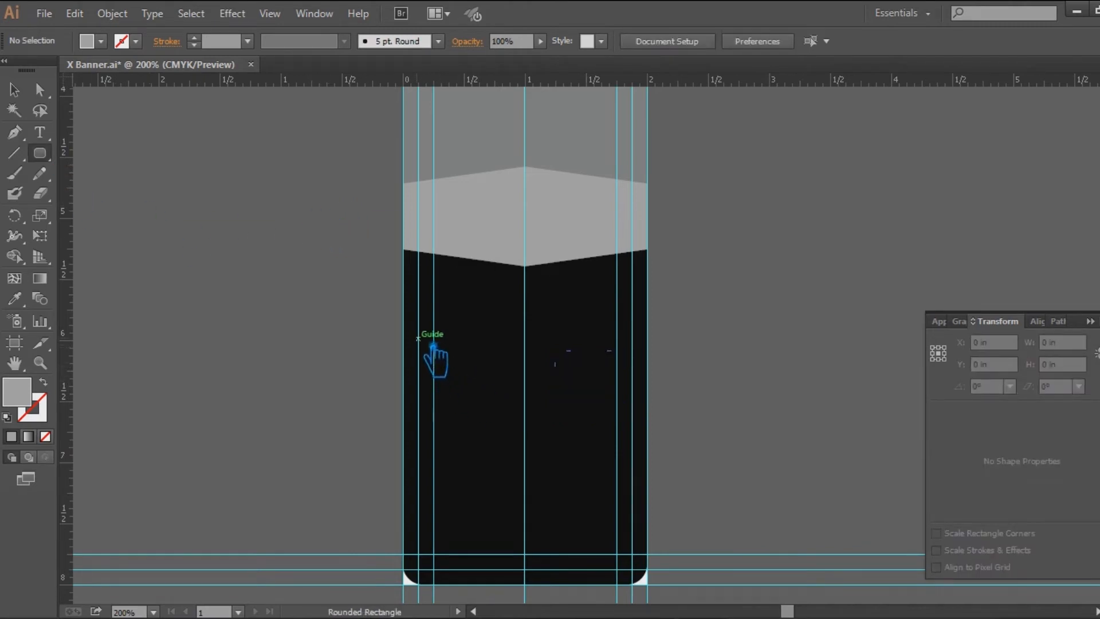
left_click_drag(432, 335, 510, 410)
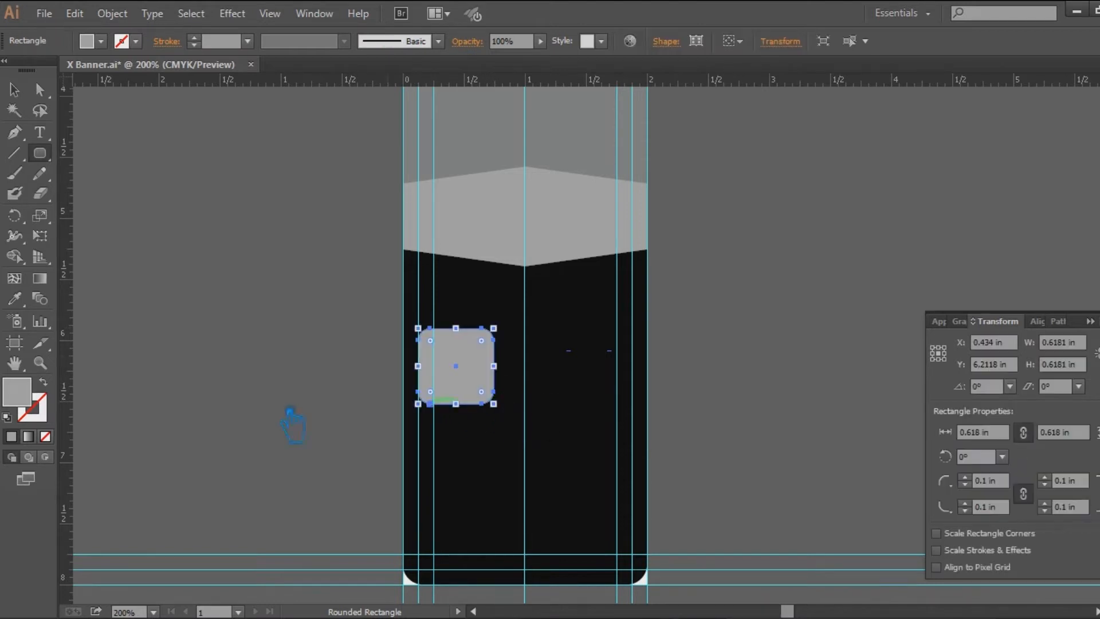
Fill the rounded square with a muted purple and deselect it
double_click(22, 398)
left_click(693, 245)
left_click(982, 135)
key("v")
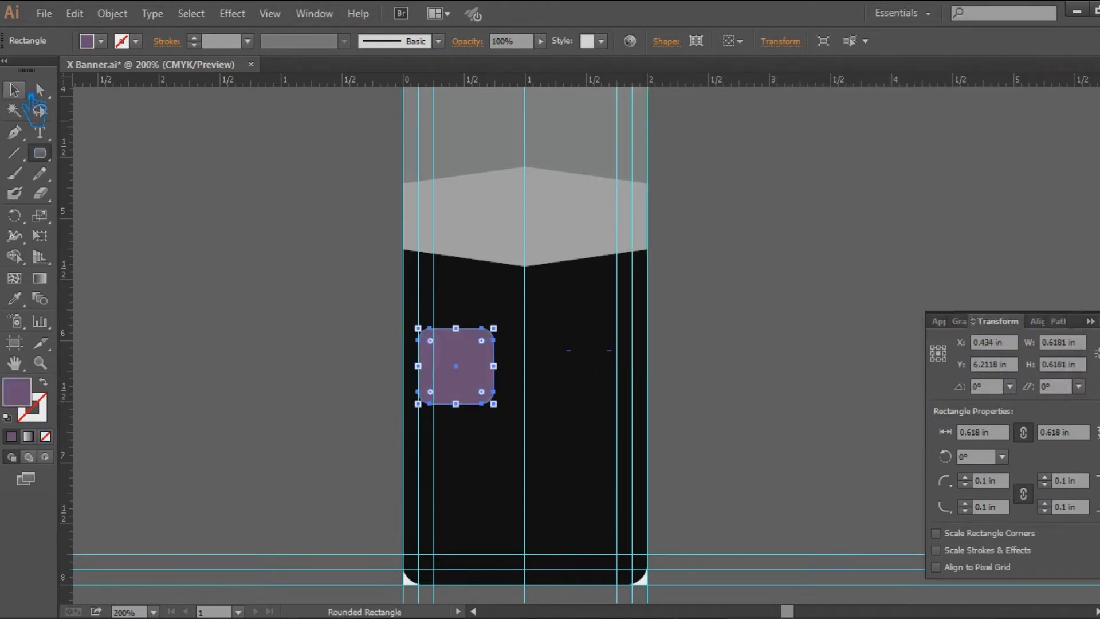
key("ctrl+shift+a")
Duplicate the purple square twice to the right at about 0.62 in spacing to form a touching row of three
left_click_drag(466, 383, 543, 383)
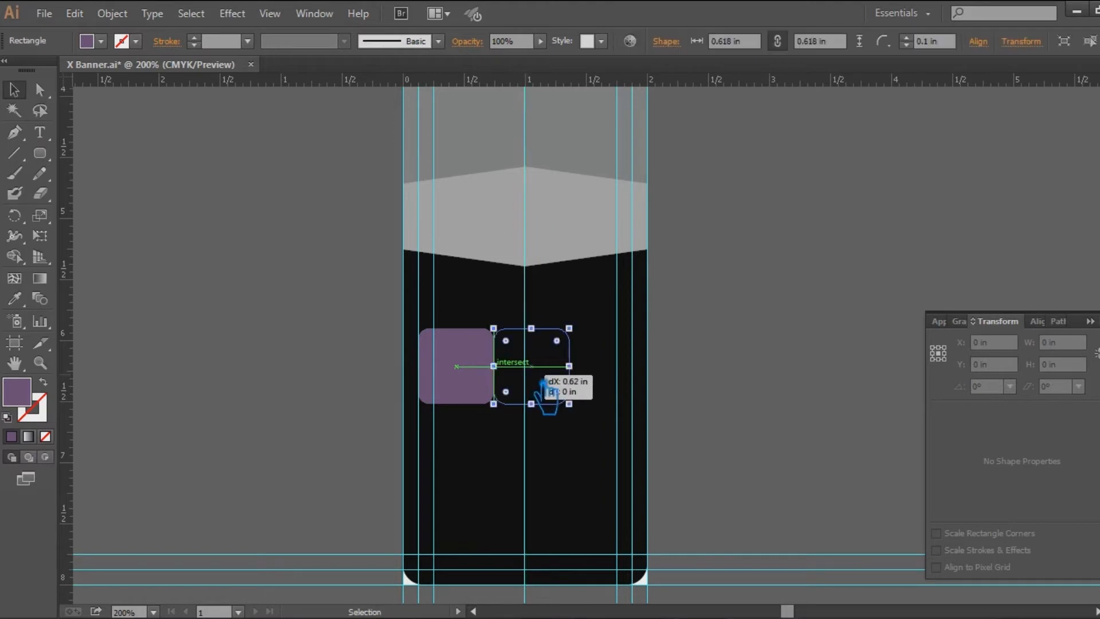
key("ctrl+d")
key("ctrl+shift+a")
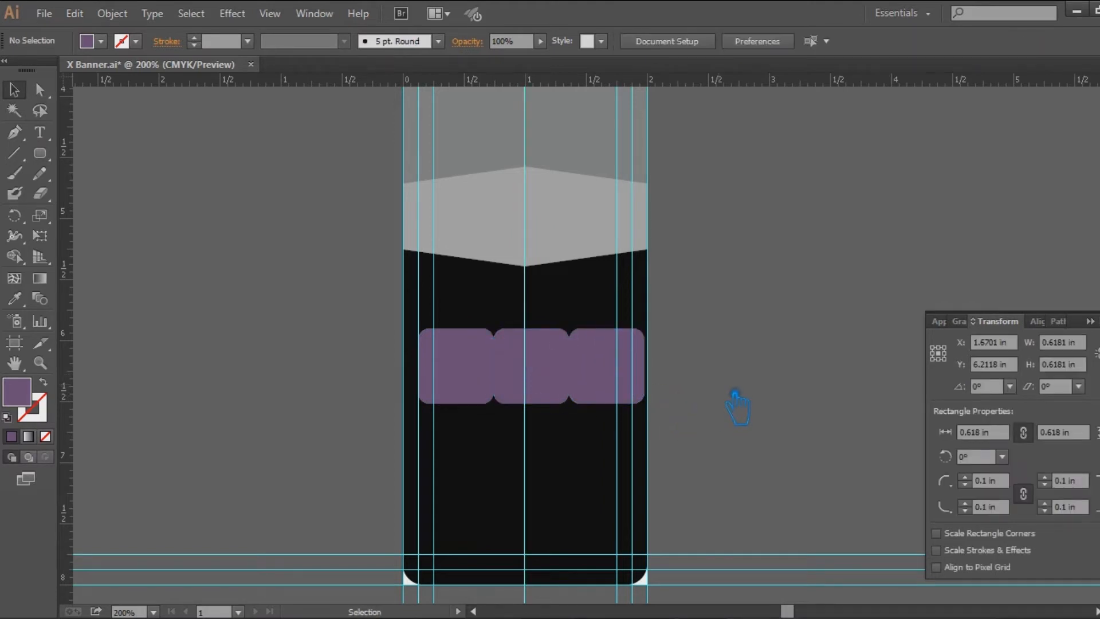
Move the outer purple squares to the banner's left and right edges and select all three squares
left_click_drag(381, 343, 375, 342)
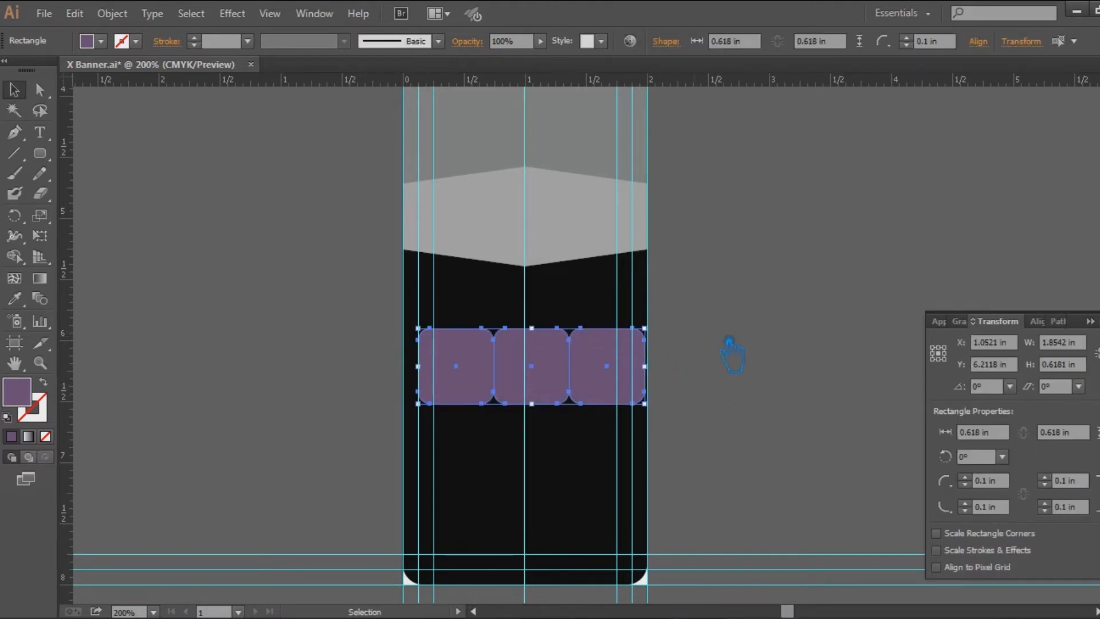
left_click(695, 344)
left_click_drag(472, 392, 456, 379)
left_click(648, 383)
left_click_drag(626, 373, 402, 356)
left_click(603, 381, "shift")
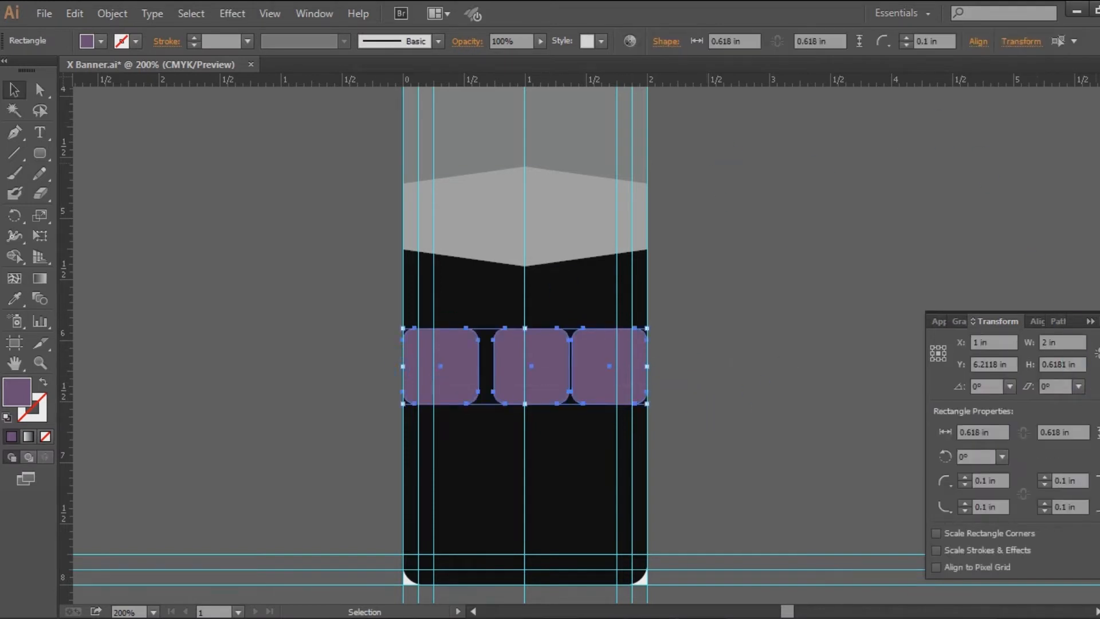
Distribute the three purple squares evenly across the banner's width and group them
left_click(1037, 321)
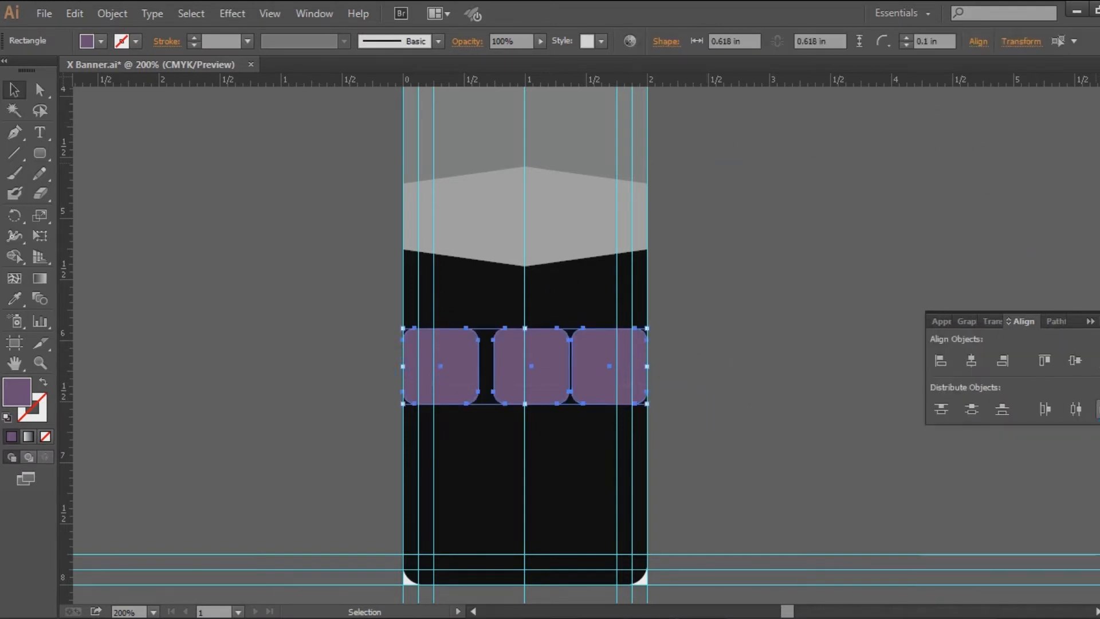
left_click(1080, 410)
left_click(864, 275)
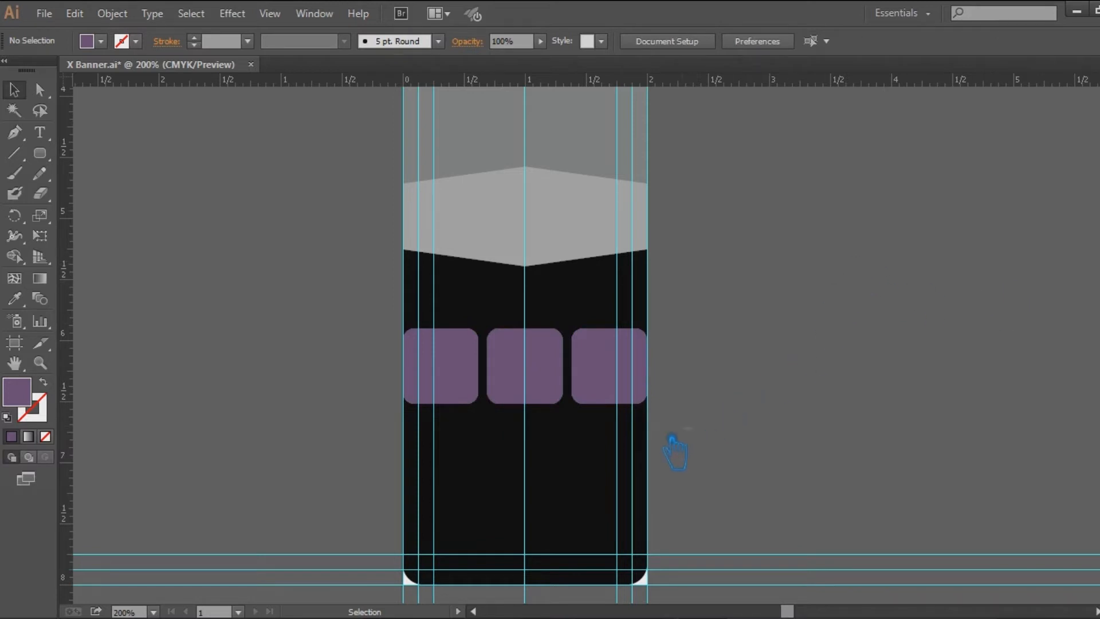
left_click_drag(691, 429, 345, 308)
key("ctrl+g")
left_click(703, 359)
Reposition the grouped purple squares vertically, leaving about 0.5 in below the lower point of the light gray band
left_click_drag(561, 357, 565, 324)
left_click(754, 276)
left_click_drag(787, 353, 800, 286)
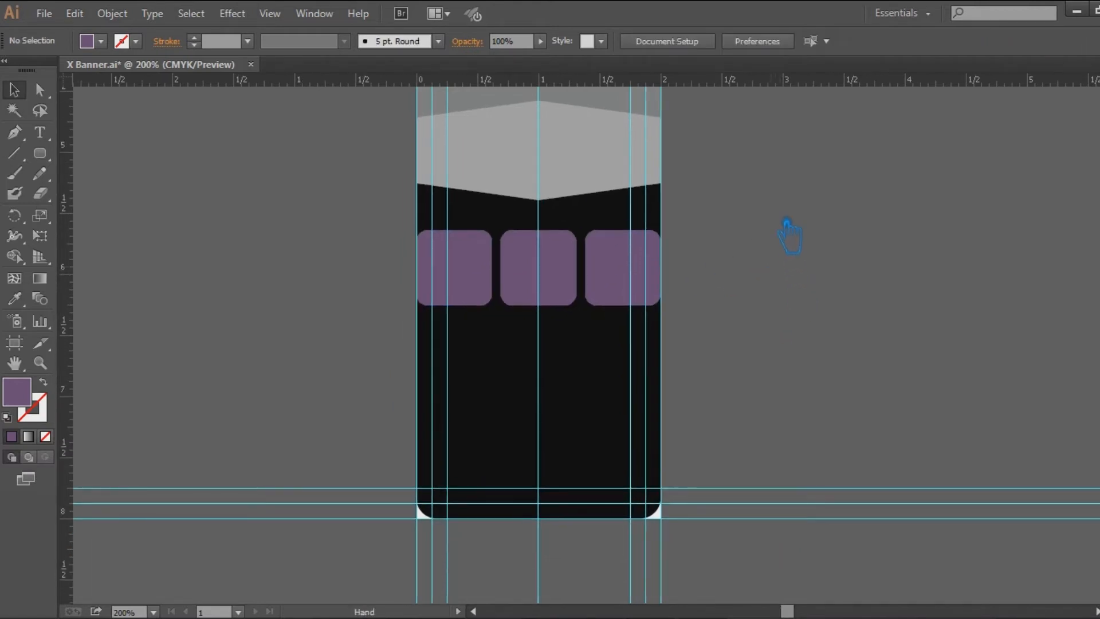
scroll(790, 234, "up", 10)
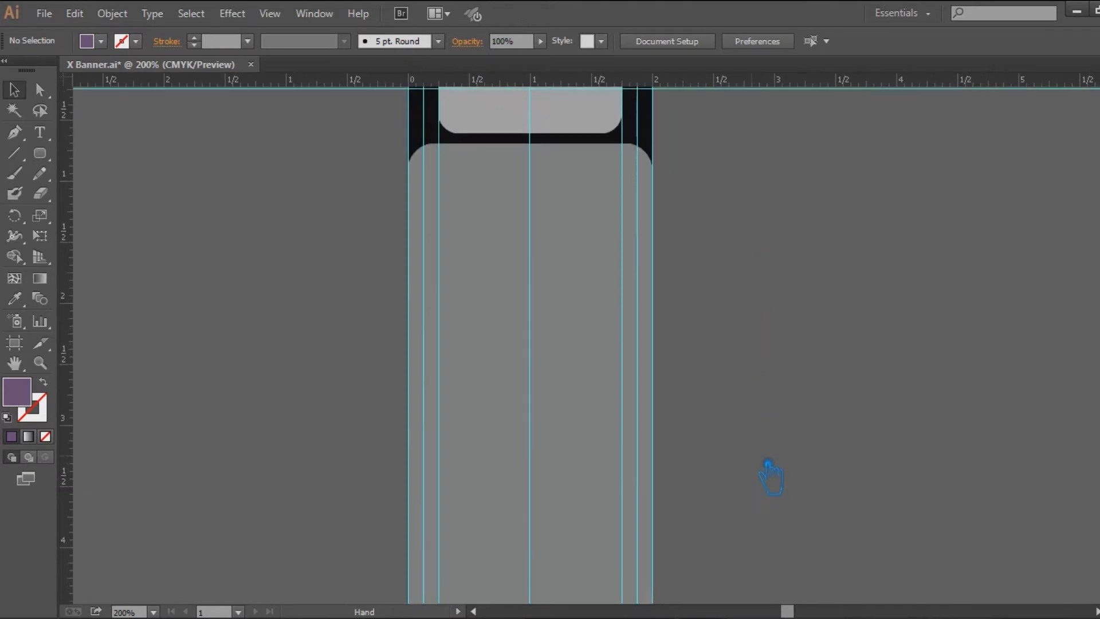
scroll(781, 356, "down", 10)
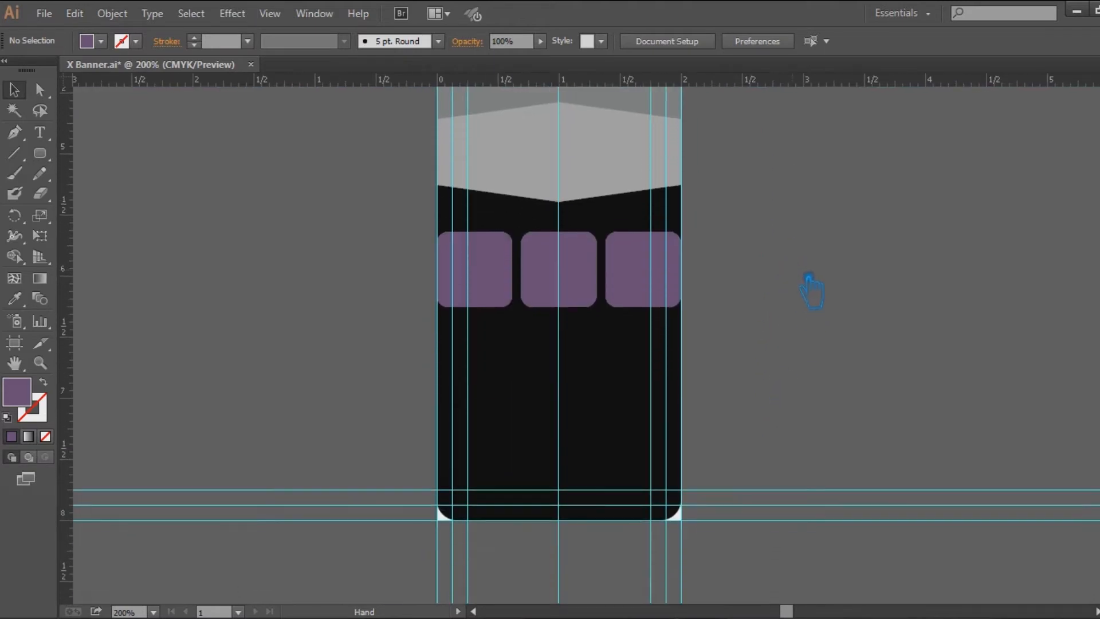
scroll(807, 291, "up", 1)
left_click(605, 295)
left_click(885, 301)
left_click_drag(582, 295, 582, 324)
left_click(828, 362)
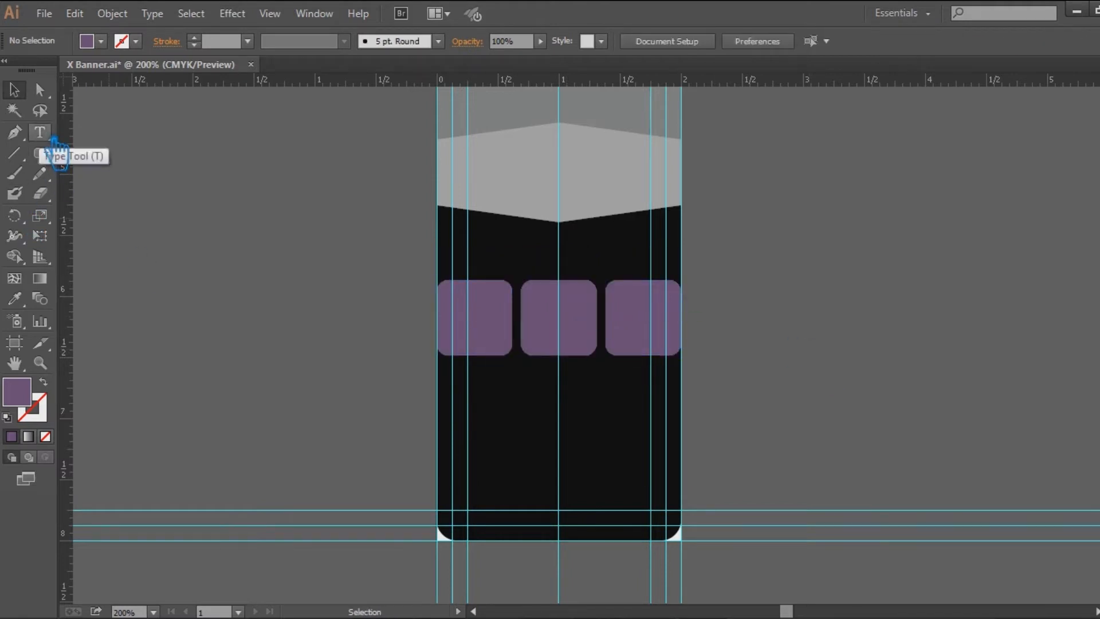
Add the text "Hotline" in white (FFFFFF) below the middle purple square
left_click(39, 132)
left_click(545, 420)
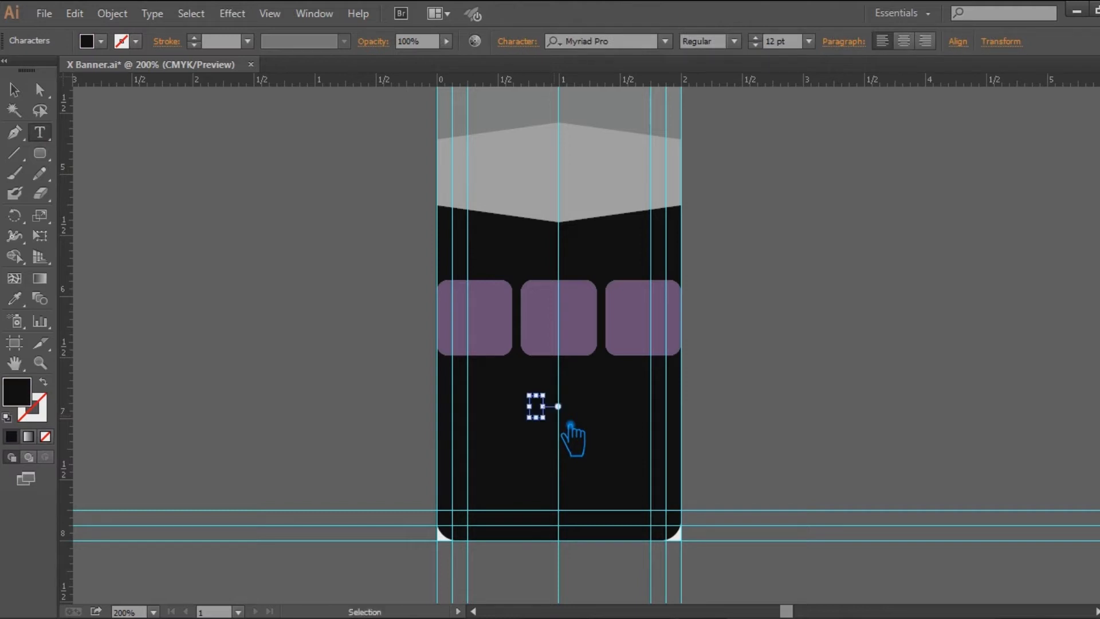
double_click(29, 404)
type("ffffff")
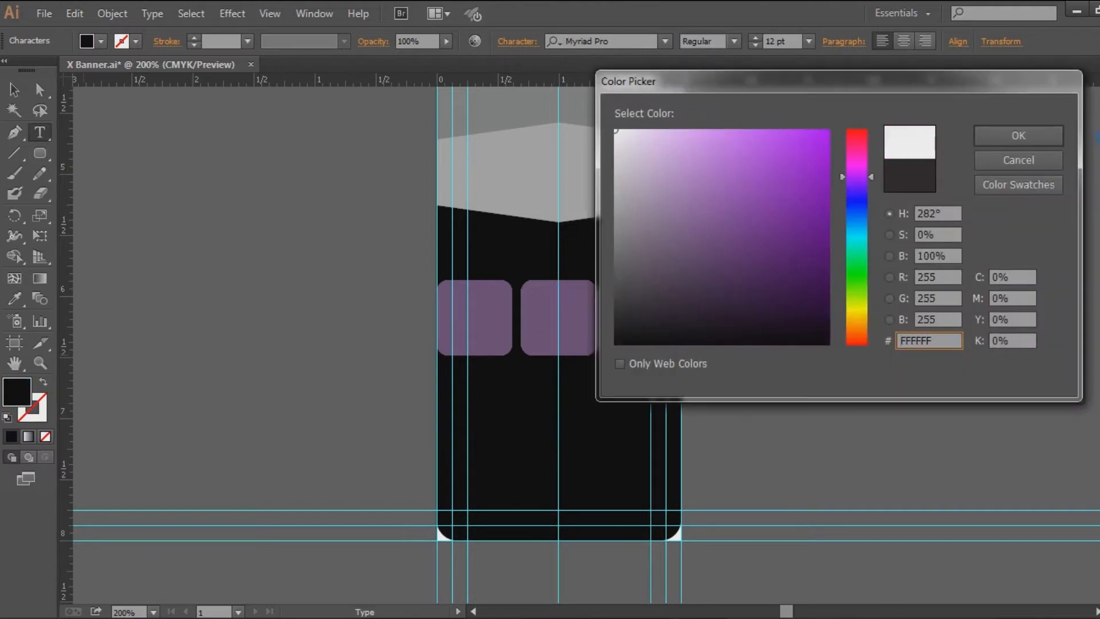
left_click(982, 136)
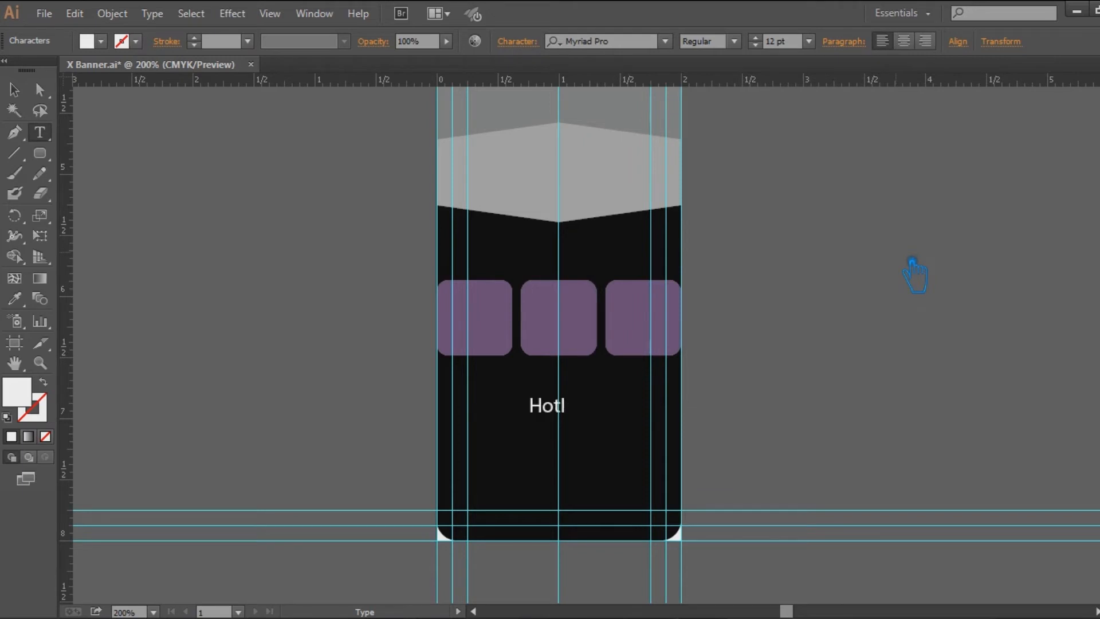
left_click(14, 90)
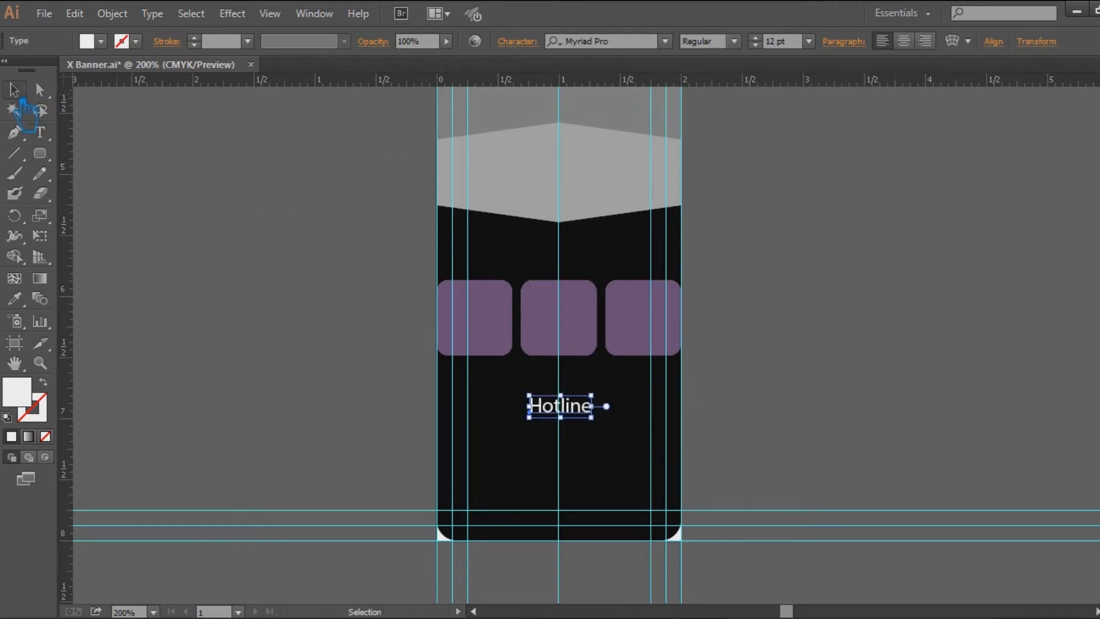
Try the Racon font in the BasicBold style on the Hotline text
left_click(613, 41)
type("r")
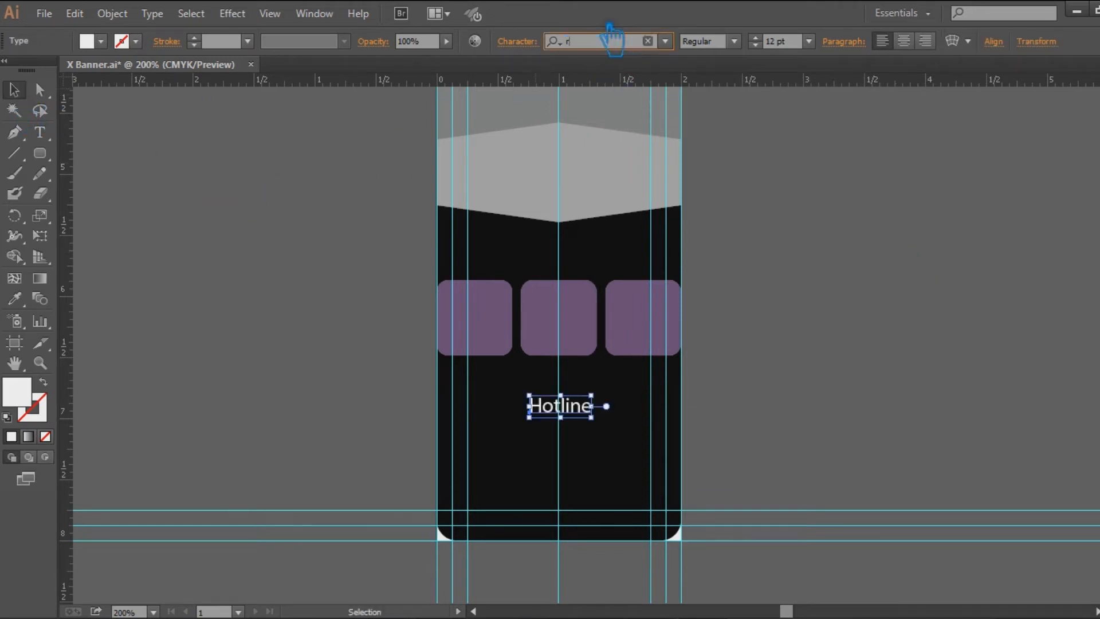
type("ac")
key("Return")
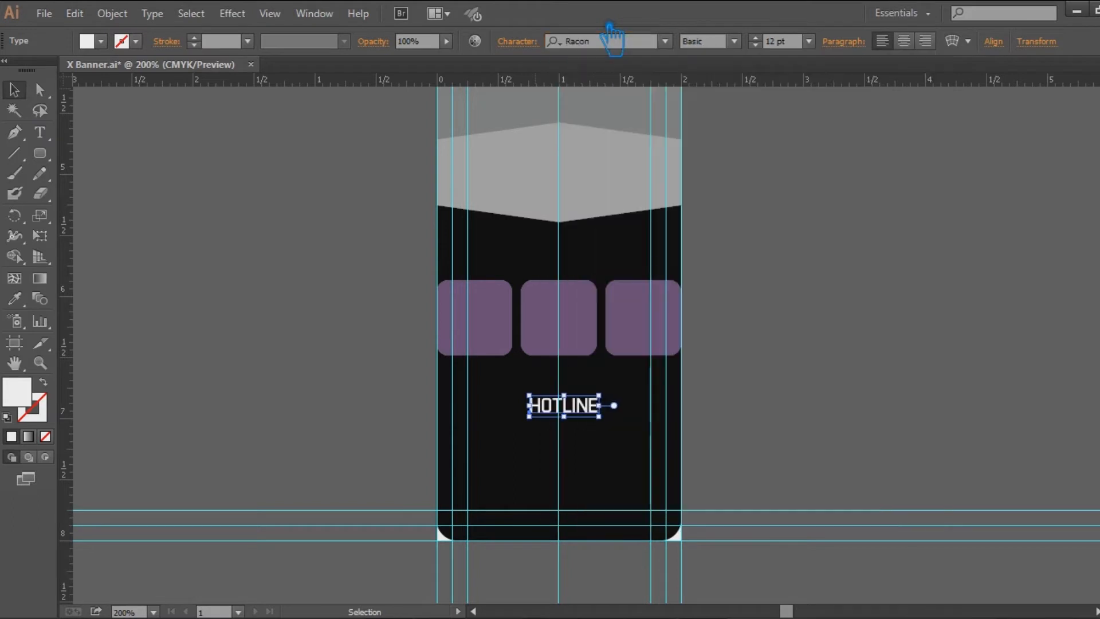
left_click(734, 41)
left_click(743, 106)
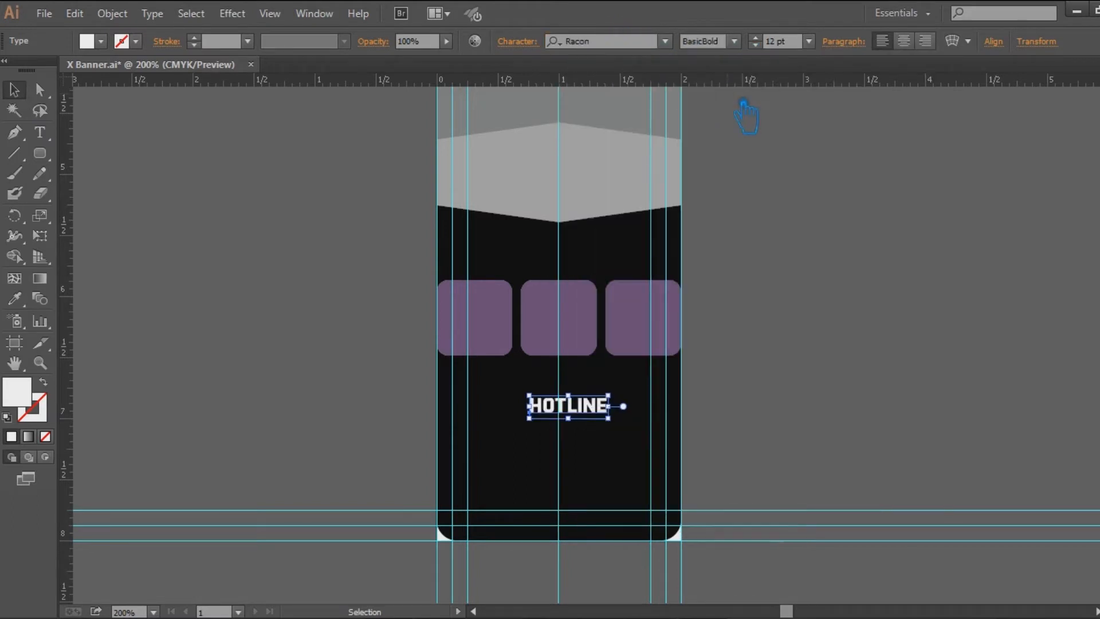
Change the Hotline text's font to Oswald and set it in all caps
left_click(608, 41)
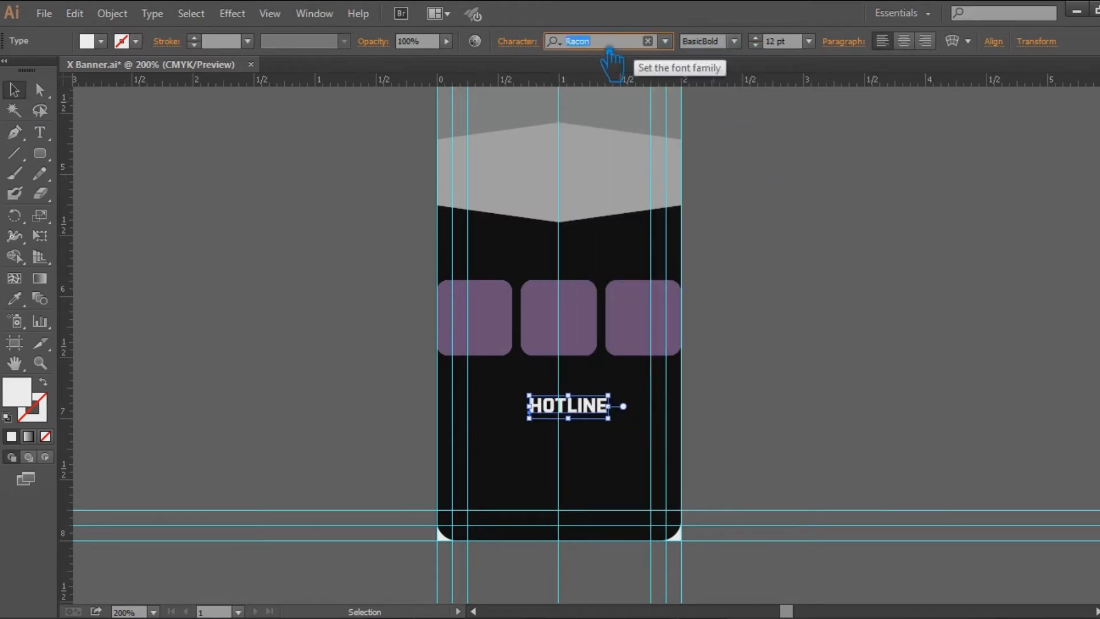
type("osw")
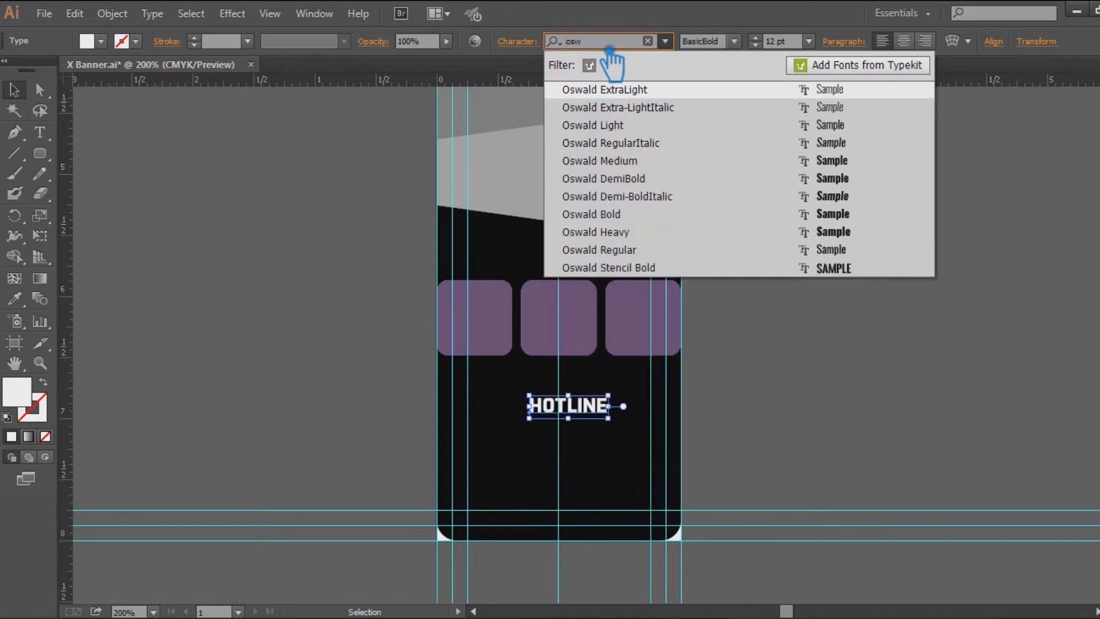
key("Return")
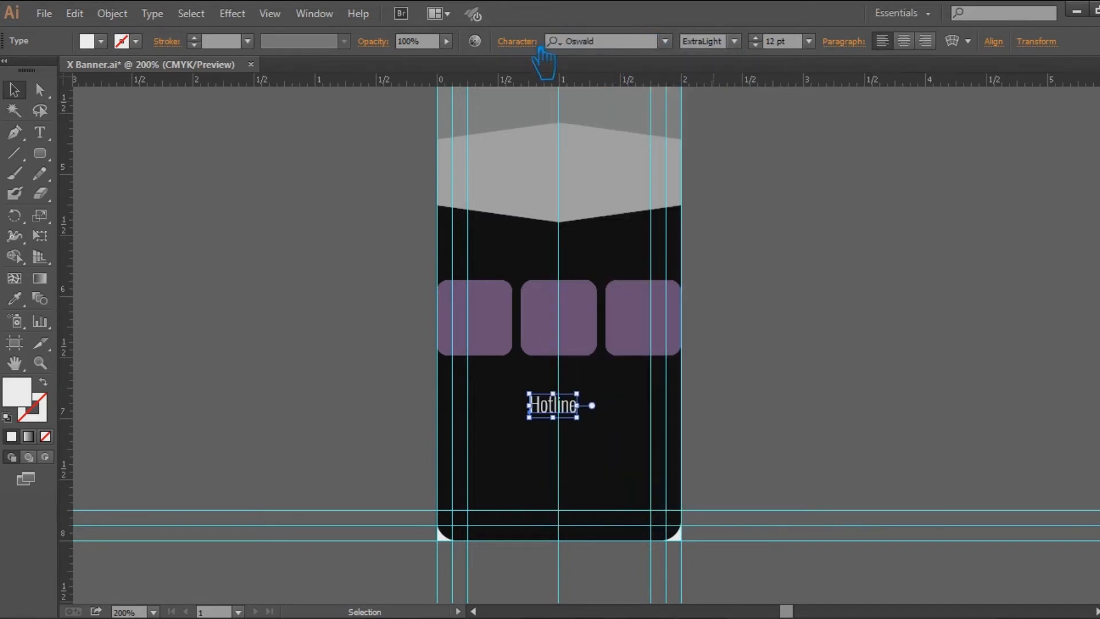
left_click(517, 41)
left_click(358, 243)
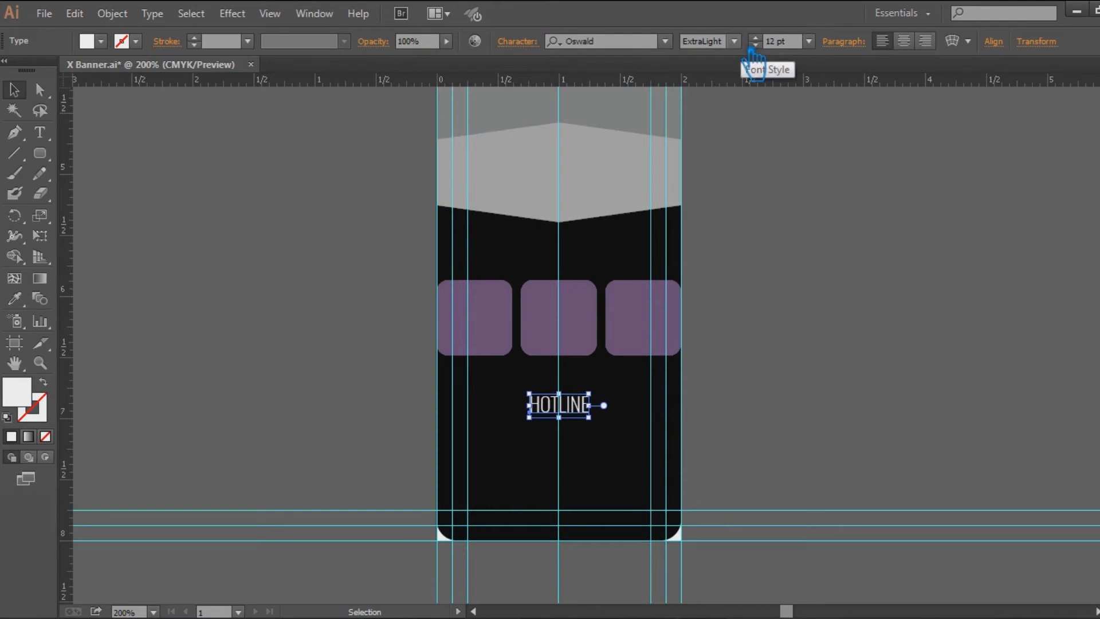
Set the HOTLINE text's font style to Medium and nudge it onto the banner's vertical centre guide
left_click(734, 42)
left_click(736, 117)
left_click(734, 41)
left_click(736, 97)
left_click(734, 42)
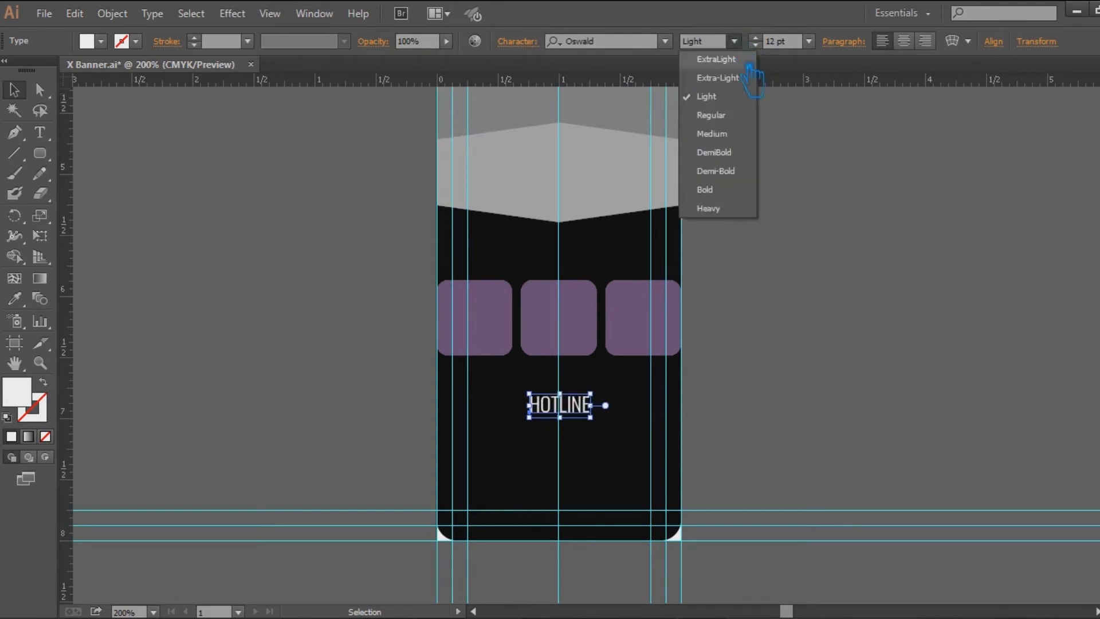
left_click(752, 136)
key("Left")
key("Left")
key("Left")
key("Right")
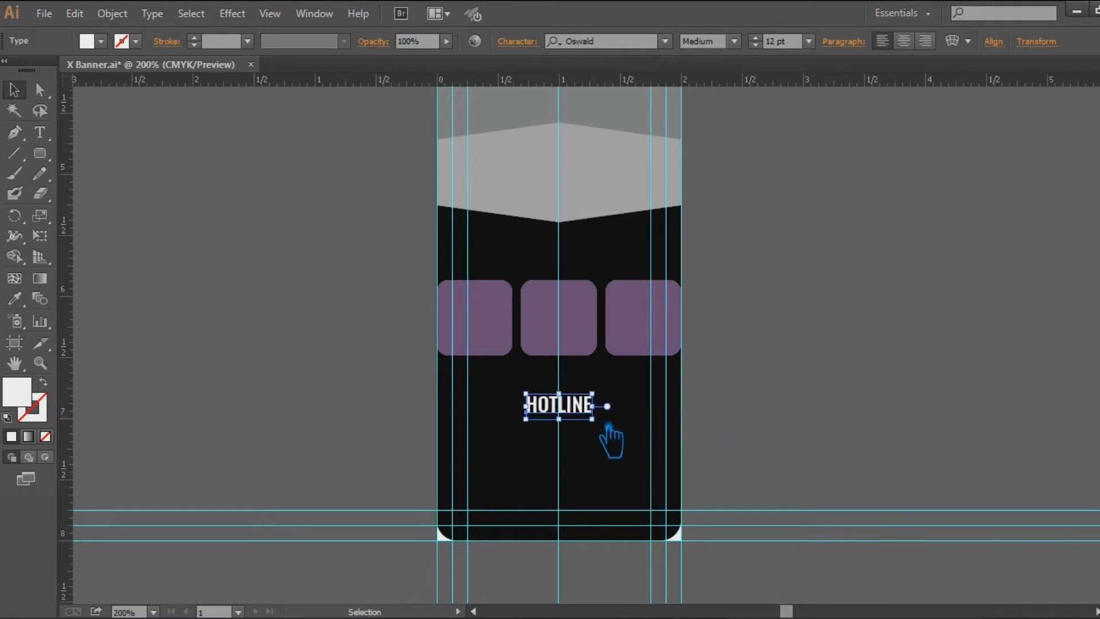
Enlarge the HOTLINE text to about 19.43 pt and tighten the spacing between its letters
left_click_drag(608, 426, 633, 452)
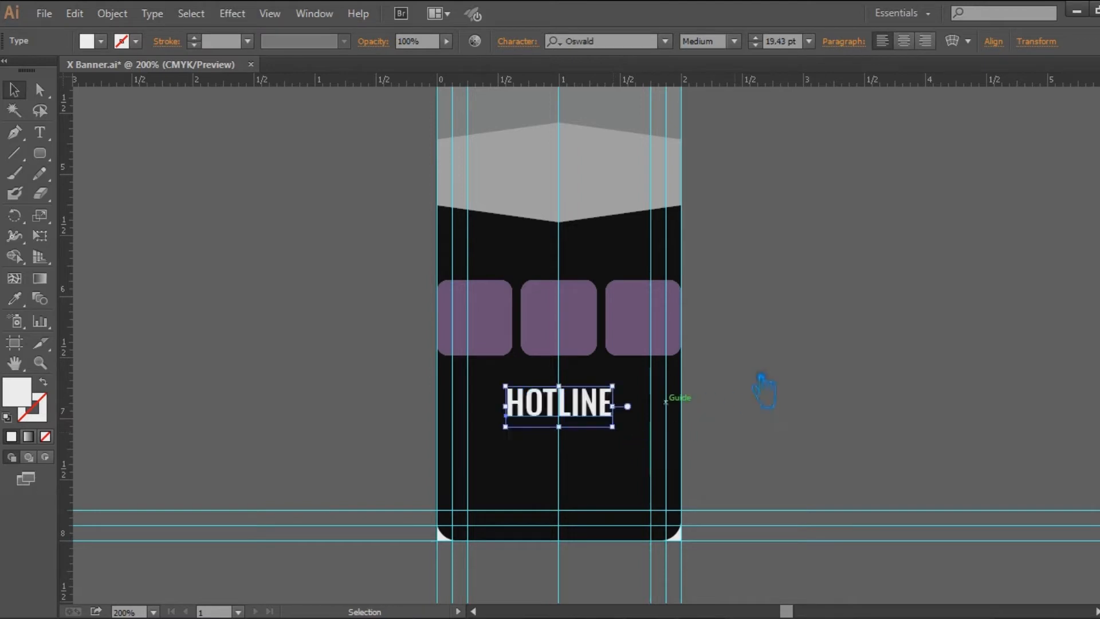
left_click(523, 46)
left_click(541, 184)
left_click(553, 242)
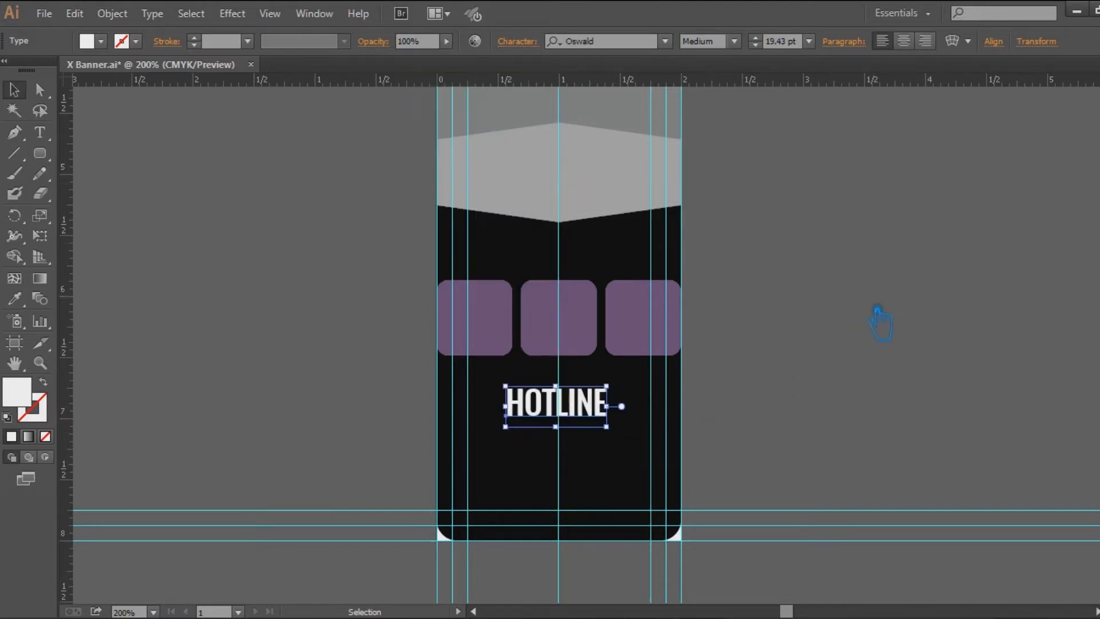
left_click(831, 275)
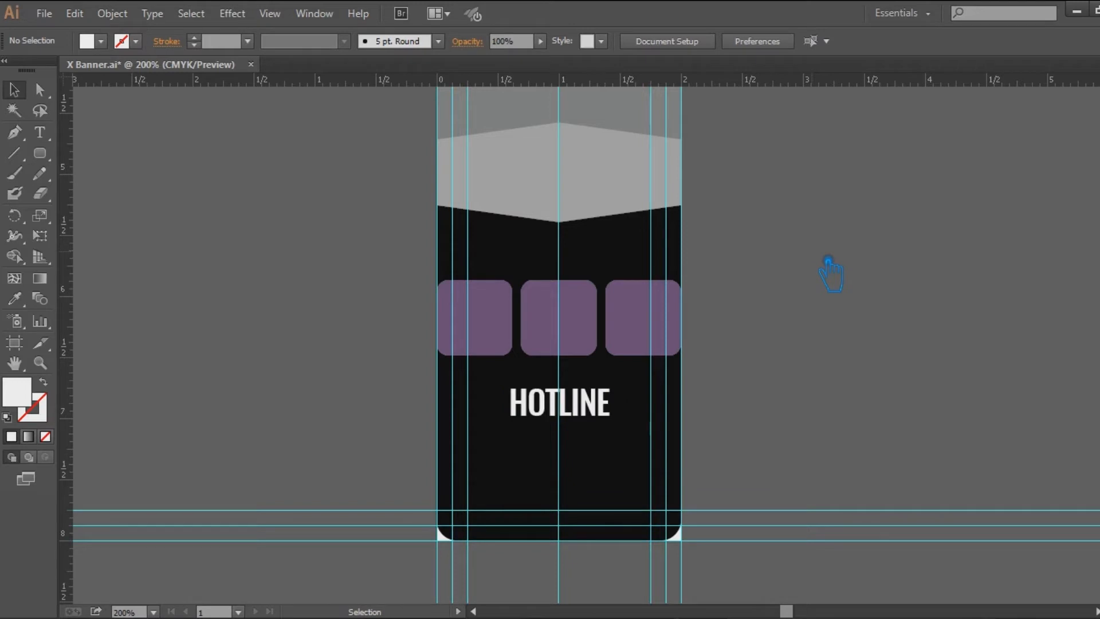
Duplicate the HOTLINE text directly beneath itself and replace the copy's wording with the hotline phone number
left_click_drag(567, 427, 566, 457)
left_click(787, 424)
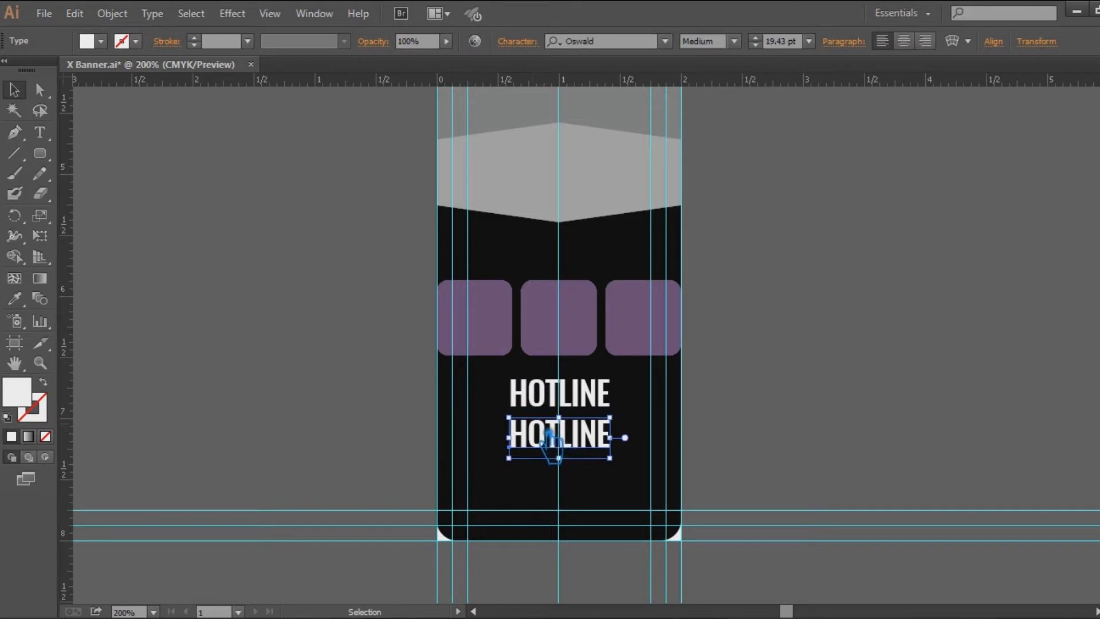
left_click(40, 132)
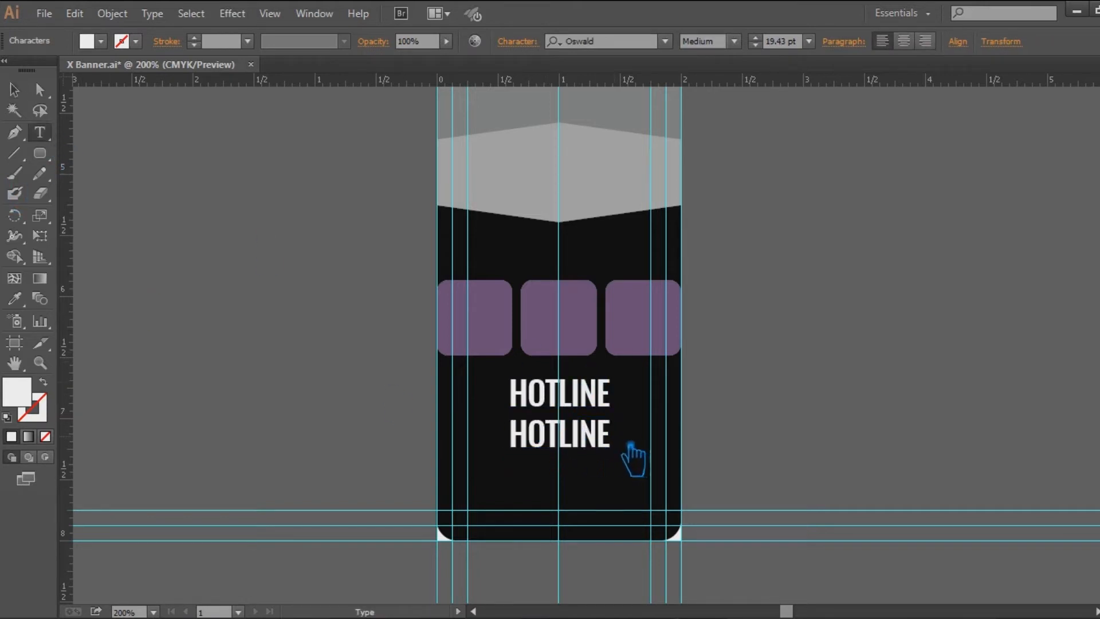
left_click_drag(630, 456, 482, 453)
key("BackSpace")
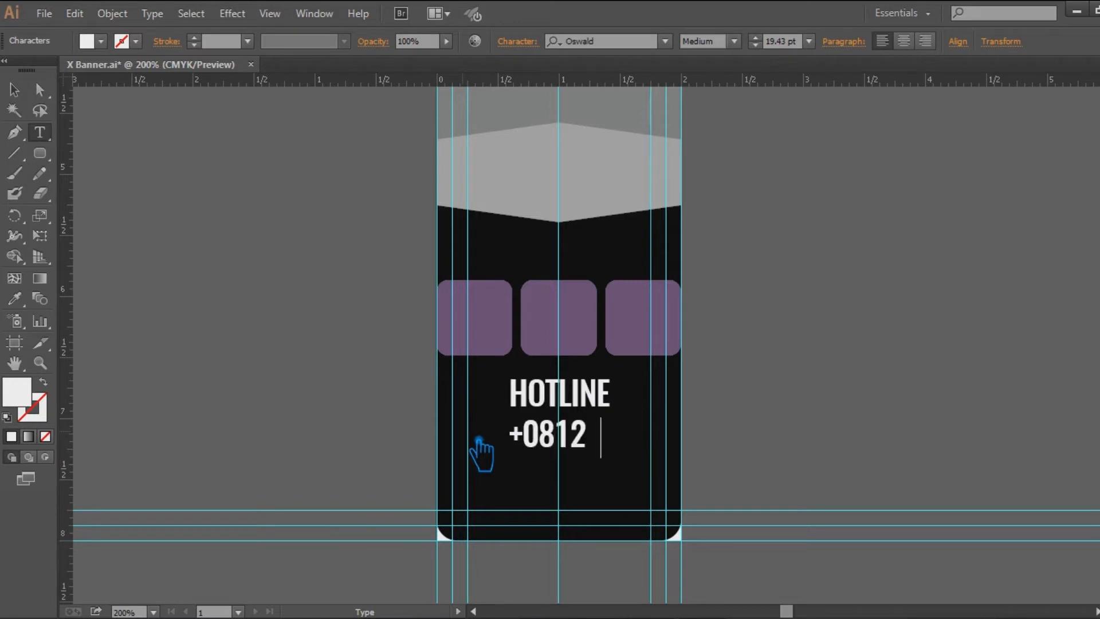
type("+081234567890")
Nudge the phone number left until it is centred on the banner's vertical centre guide
left_click(16, 91)
key("Left")
key("Left")
key("Left")
key("Left")
key("Left")
key("Left")
key("Left")
key("Left")
key("Left")
key("Left")
key("Left")
key("Left")
key("Left")
key("Left")
key("Left")
key("Left")
key("Left")
key("Left")
key("Left")
key("Left")
key("Left")
key("Left")
key("Left")
key("Left")
key("Left")
key("Left")
key("Left")
key("Left")
key("Left")
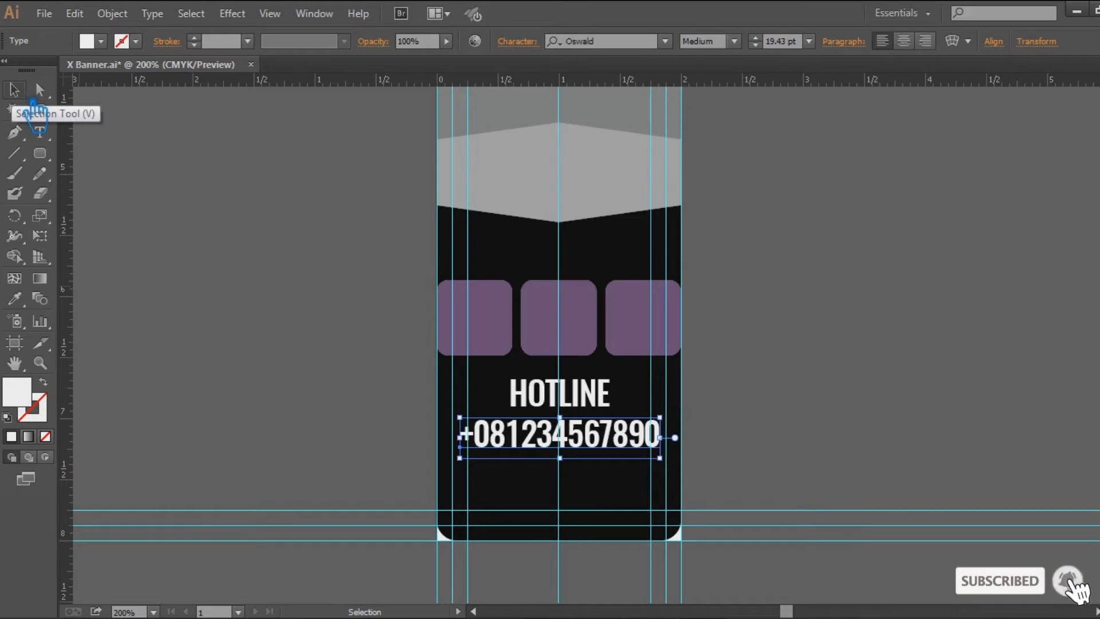
Scale the phone number down so it spans exactly between the innermost left and right guides
left_click(609, 396)
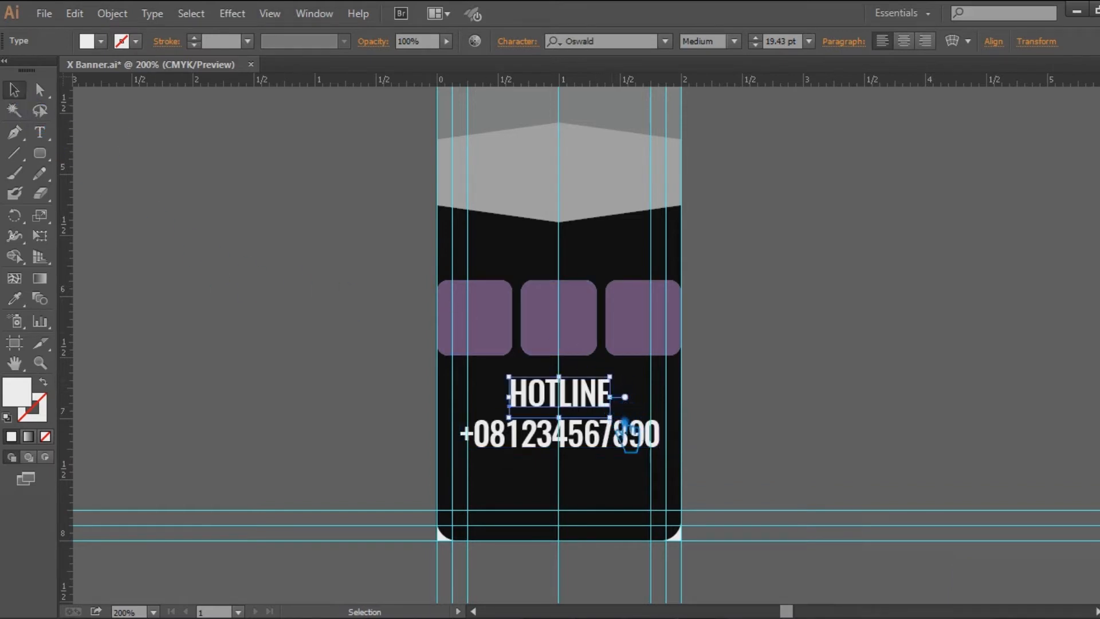
left_click(617, 441)
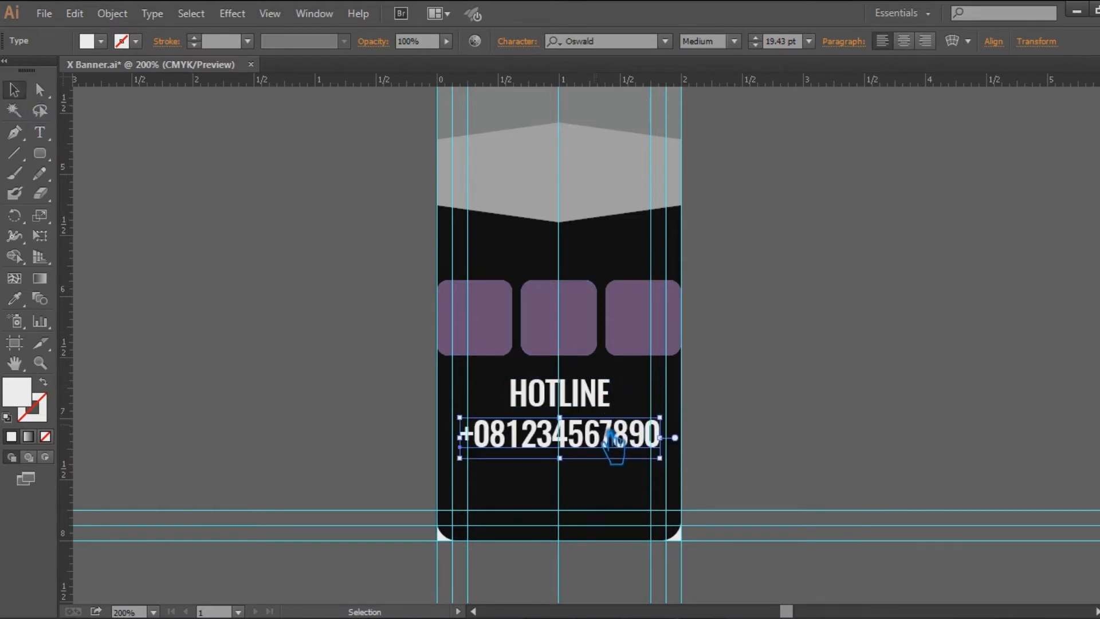
key("Left")
left_click_drag(658, 417, 646, 421)
key("ctrl+equal")
key("ctrl+equal")
key("ctrl+equal")
left_click_drag(728, 436, 725, 206)
key("Right")
left_click(940, 348)
left_click(642, 379)
left_click_drag(229, 341, 212, 337)
left_click_drag(768, 345, 775, 343)
left_click(961, 352)
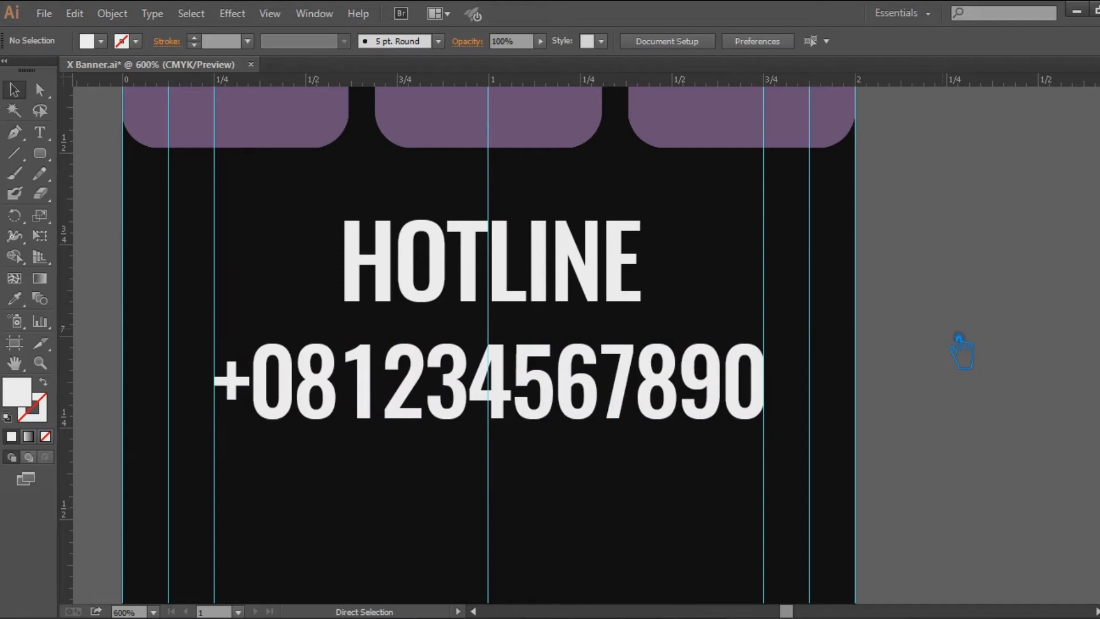
Save the banner document
key("ctrl+minus")
key("ctrl+minus")
key("ctrl+minus")
key("ctrl+minus")
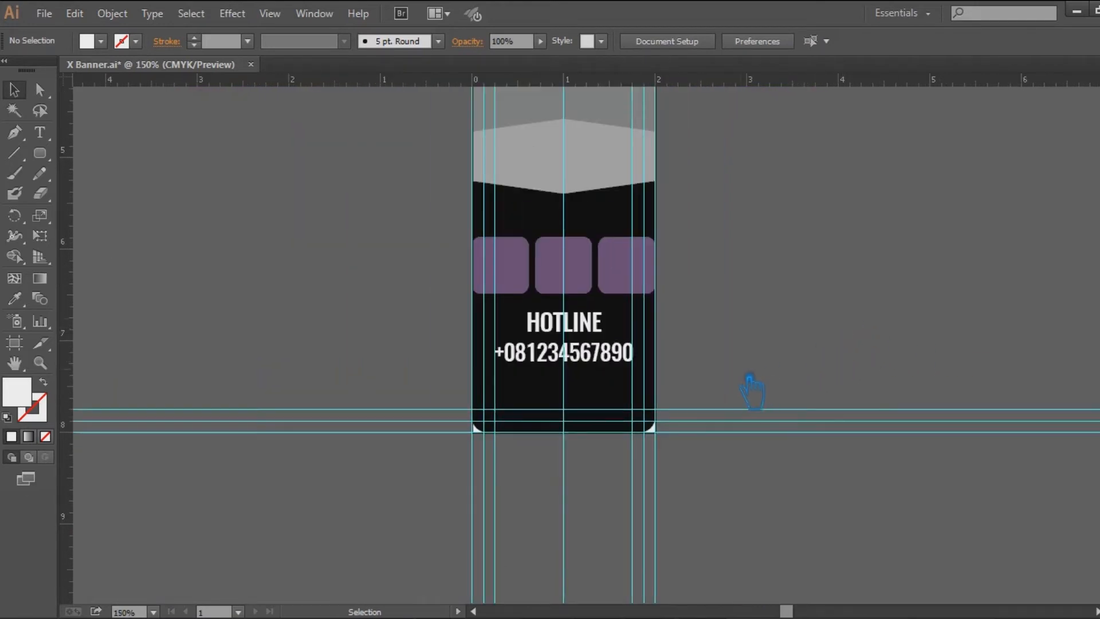
key("ctrl+s")
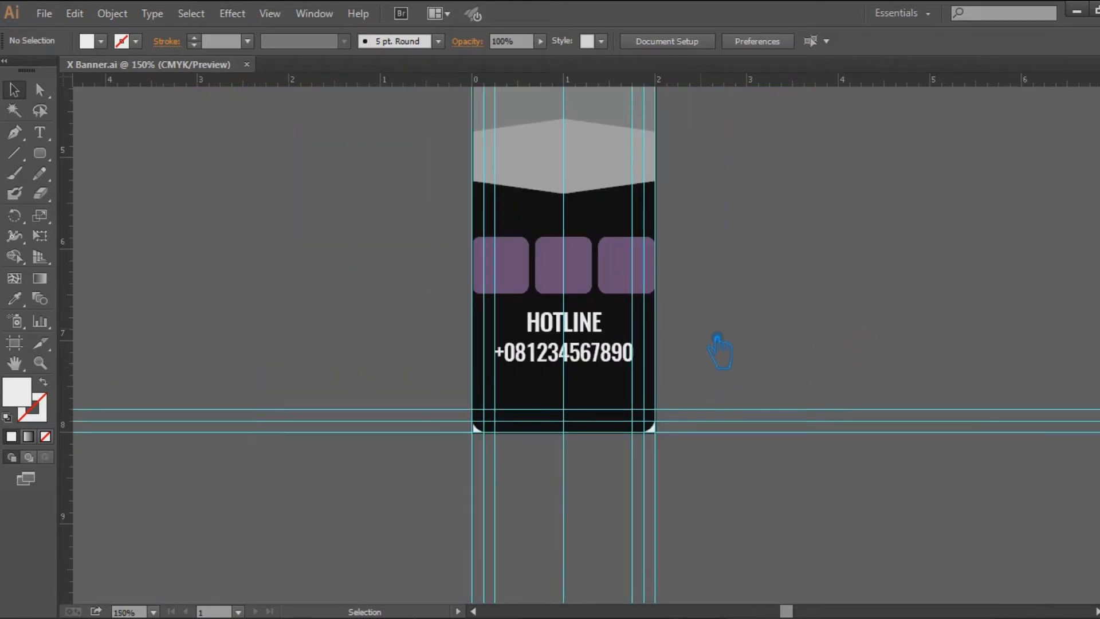
Duplicate the light gray panel from the banner's top in place and move the copy below the phone number
scroll(752, 217, "up", 6)
key("ctrl+minus")
key("ctrl+minus")
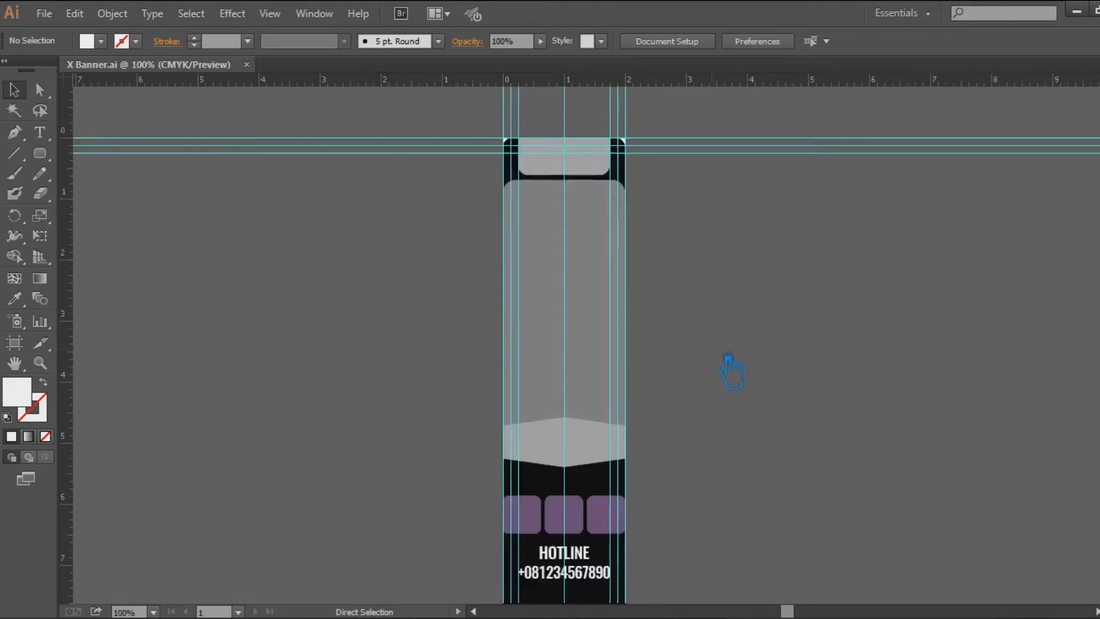
left_click(599, 227)
key("ctrl+c")
key("ctrl+f")
left_click_drag(598, 227, 576, 528)
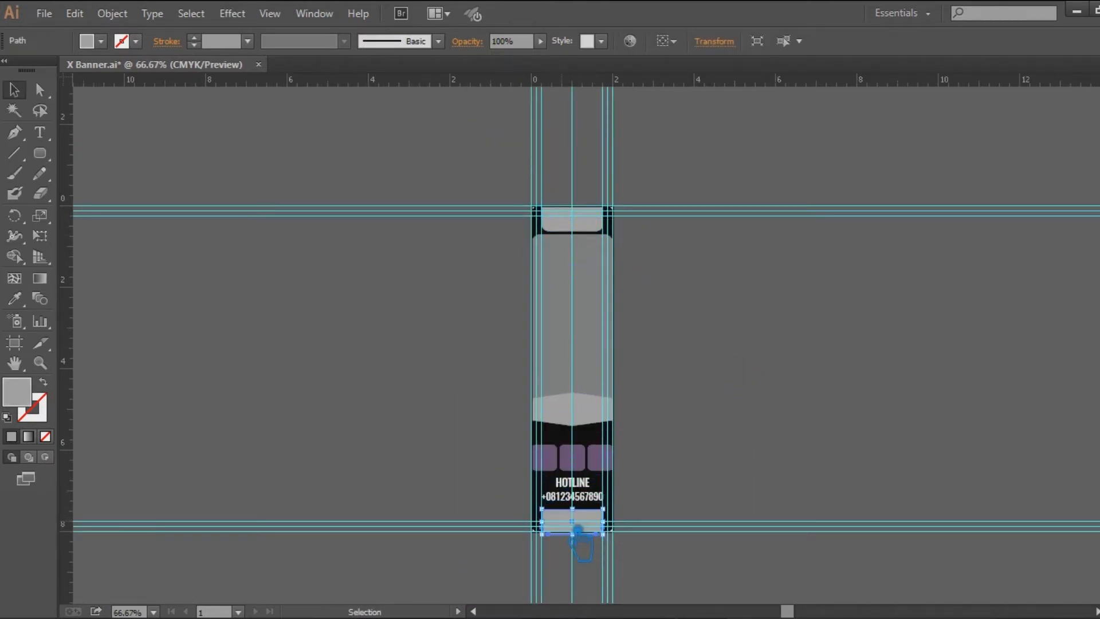
Align the copied light gray panel's lower edge with the banner's bottom edge, between the innermost guides
scroll(575, 521, "down", 3)
key("ctrl+plus")
key("ctrl+plus")
key("ctrl+plus")
key("ctrl+plus")
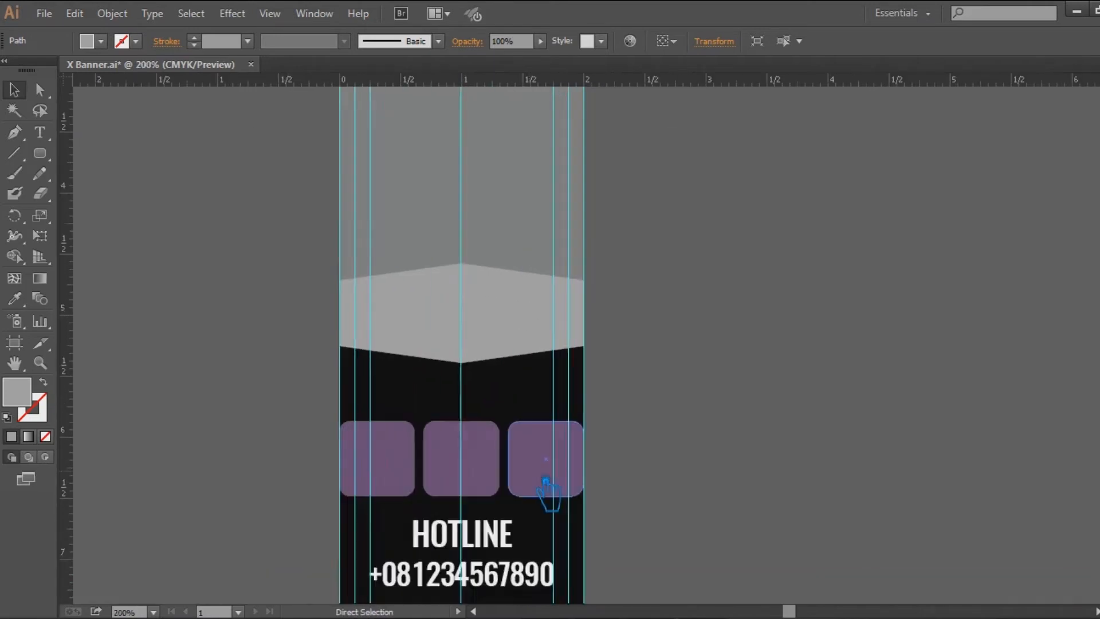
left_click_drag(545, 480, 694, 174)
left_click(849, 517)
left_click_drag(577, 486, 579, 481)
Reflect the copied light gray panel across the horizontal axis so its rounded corners face up
right_click(578, 483)
mouse_move(680, 443)
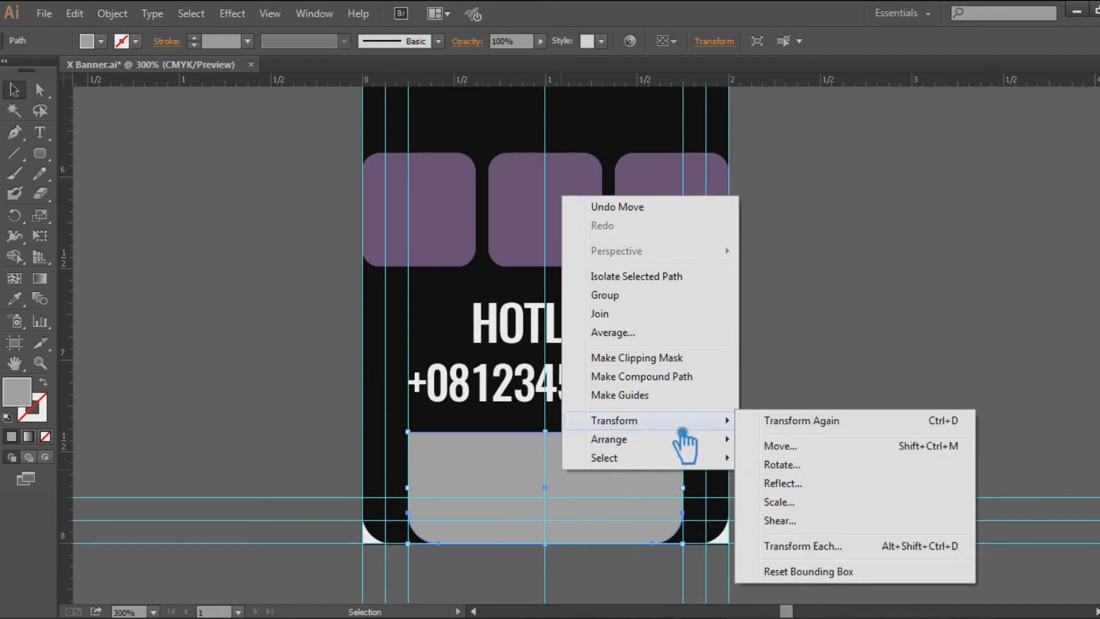
left_click(822, 492)
left_click(579, 424)
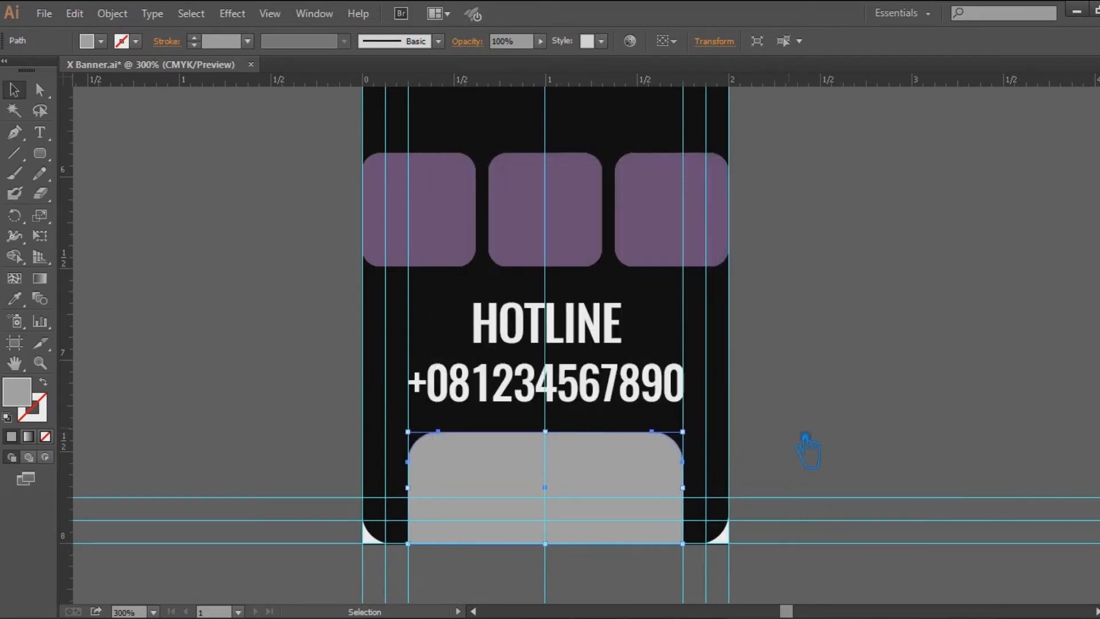
Reshape the bottom panel's left side into a smooth curve ending at the banner's lower-left corner, removing the extra side anchor
key("a")
left_click_drag(408, 544, 377, 552)
key("p")
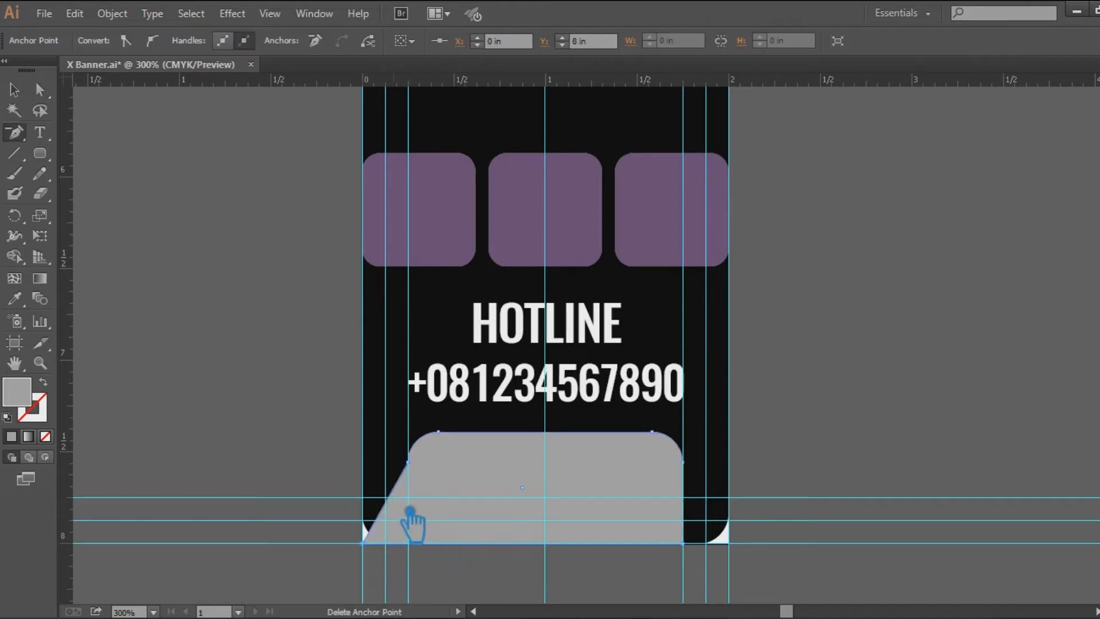
left_click(426, 474)
key("ctrl")
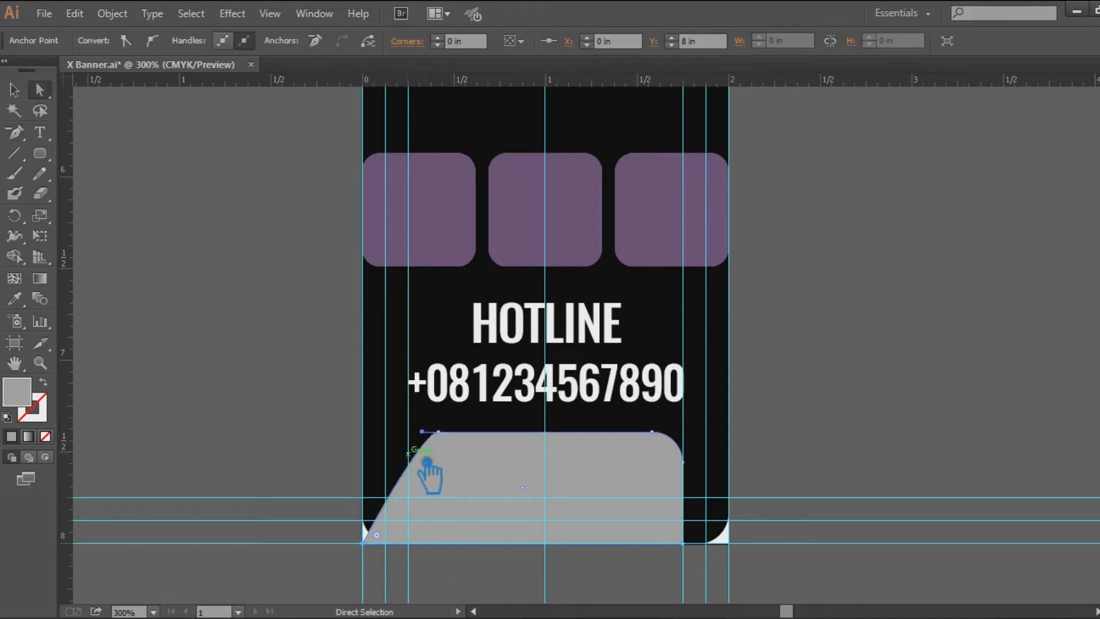
left_click_drag(439, 437, 400, 441)
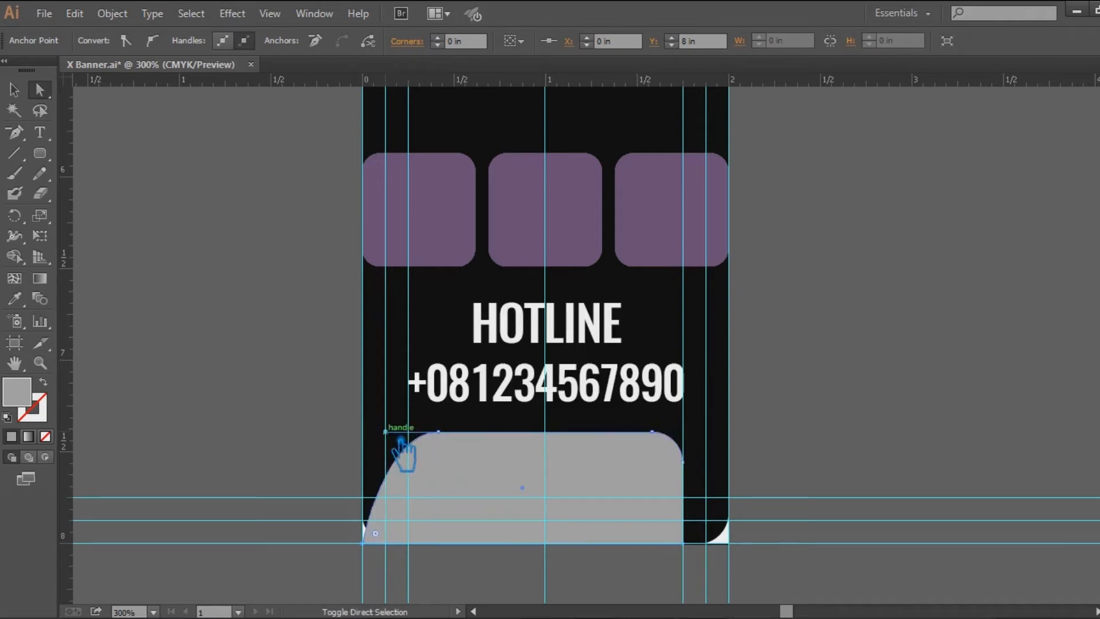
Reshape the bottom panel's right side into a matching curve ending at the banner's lower-right corner, removing the extra side anchor
key("p")
left_click(683, 461)
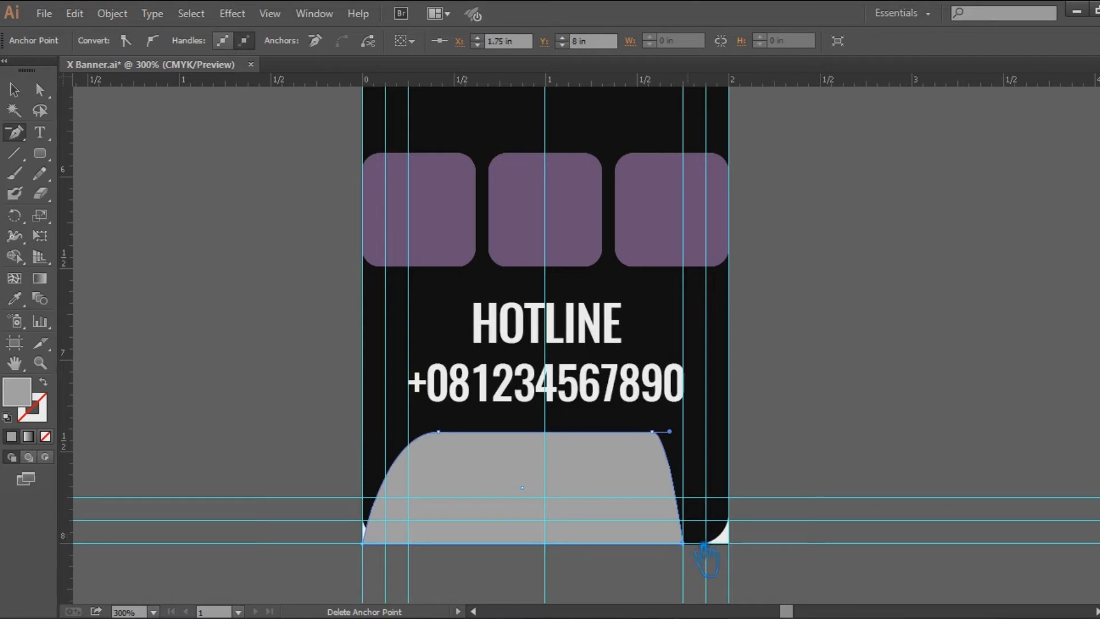
key("a")
left_click_drag(696, 551, 739, 545)
left_click_drag(670, 430, 718, 431)
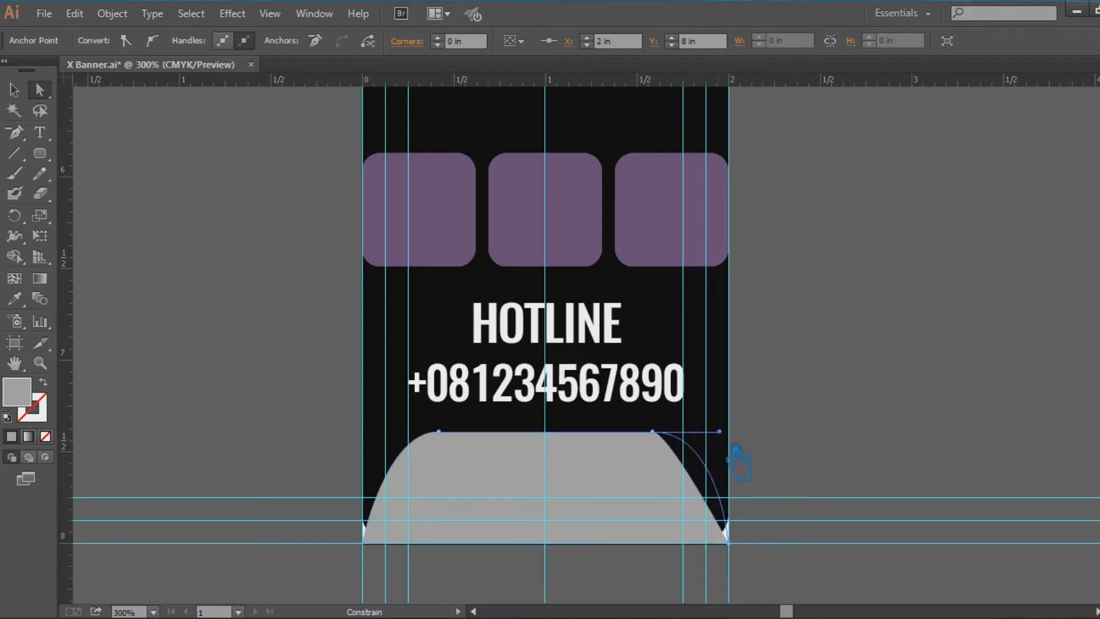
left_click(846, 460)
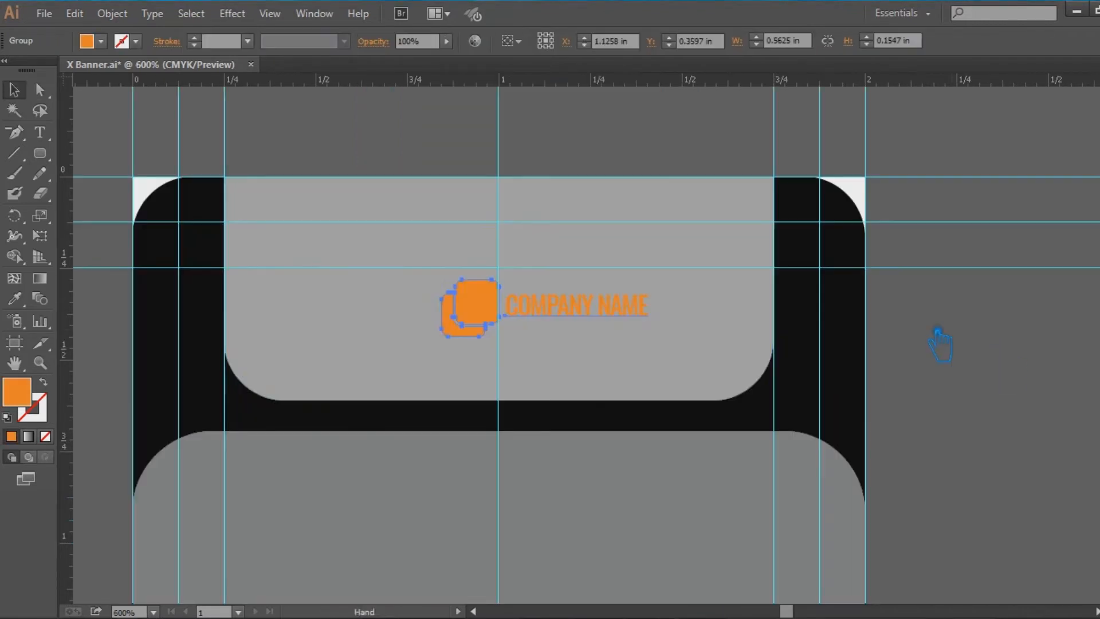
Fill the light gray panel behind the company logo with a dark charcoal color
left_click(459, 295)
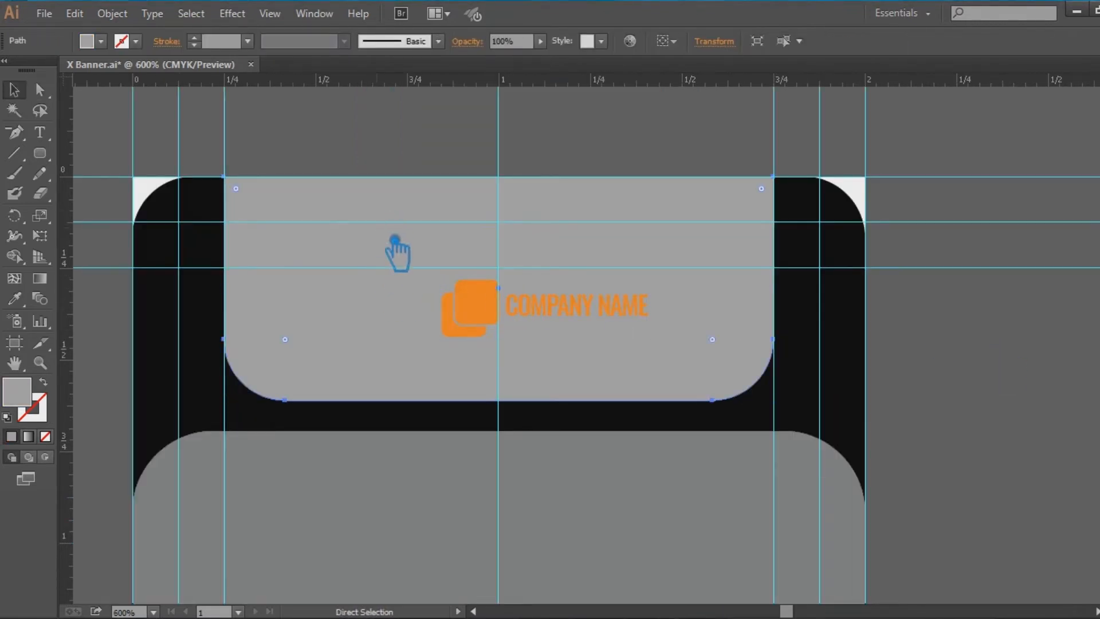
key("ctrl+2")
key("ctrl+alt+2")
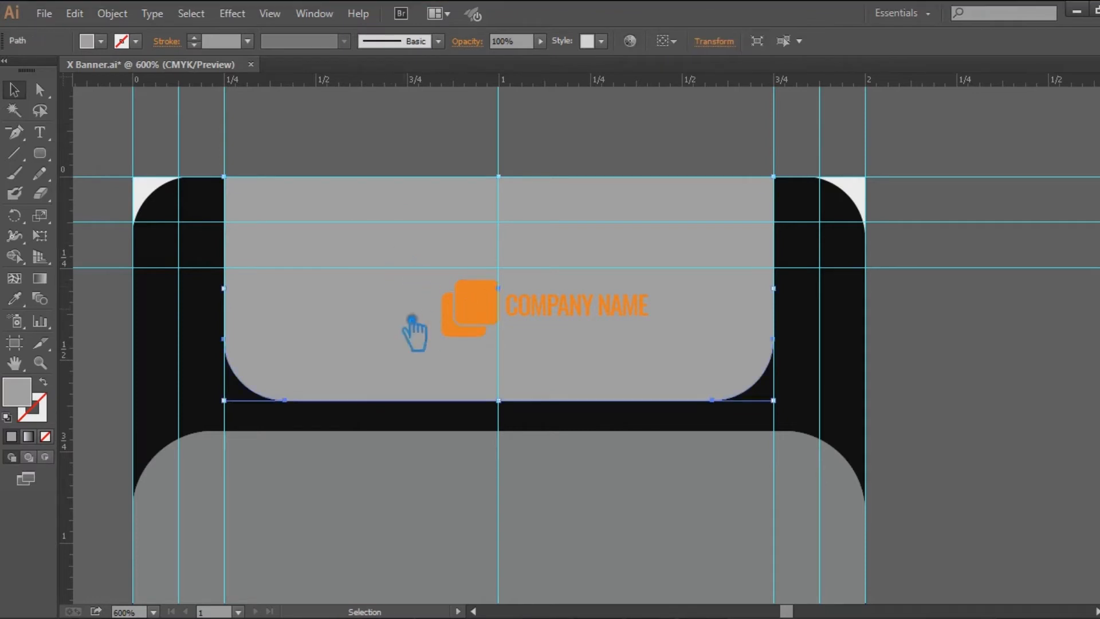
double_click(41, 396)
left_click_drag(627, 312, 618, 319)
left_click(1003, 136)
left_click(992, 232)
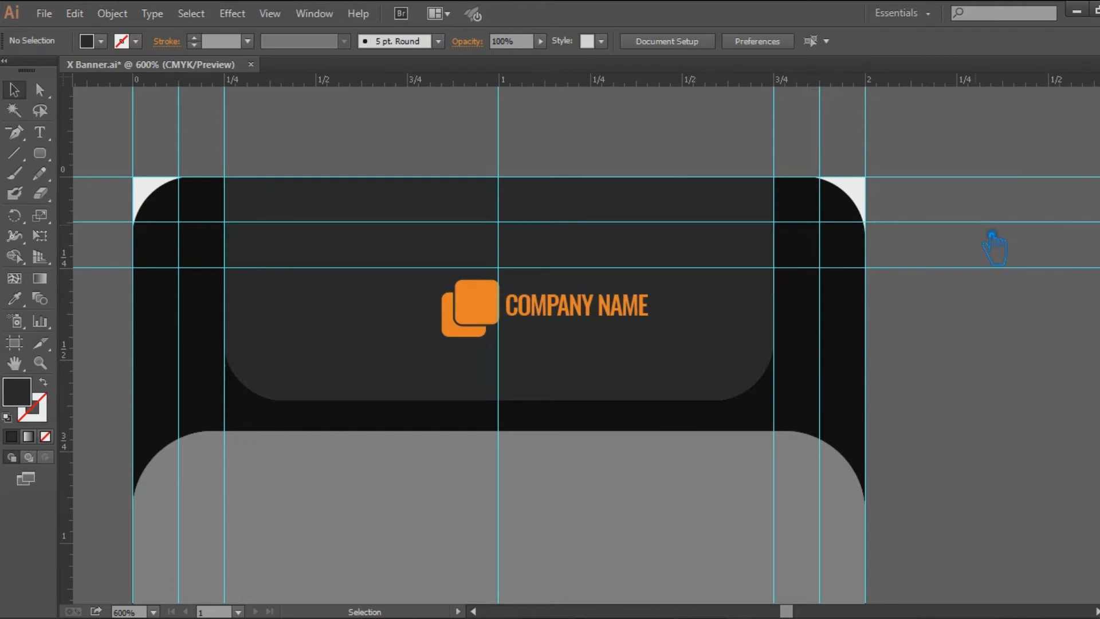
Enlarge the company logo and center it on the banner's vertical center guide within the dark top panel
left_click(562, 317)
left_click_drag(648, 281, 712, 275)
left_click_drag(393, 346, 315, 393)
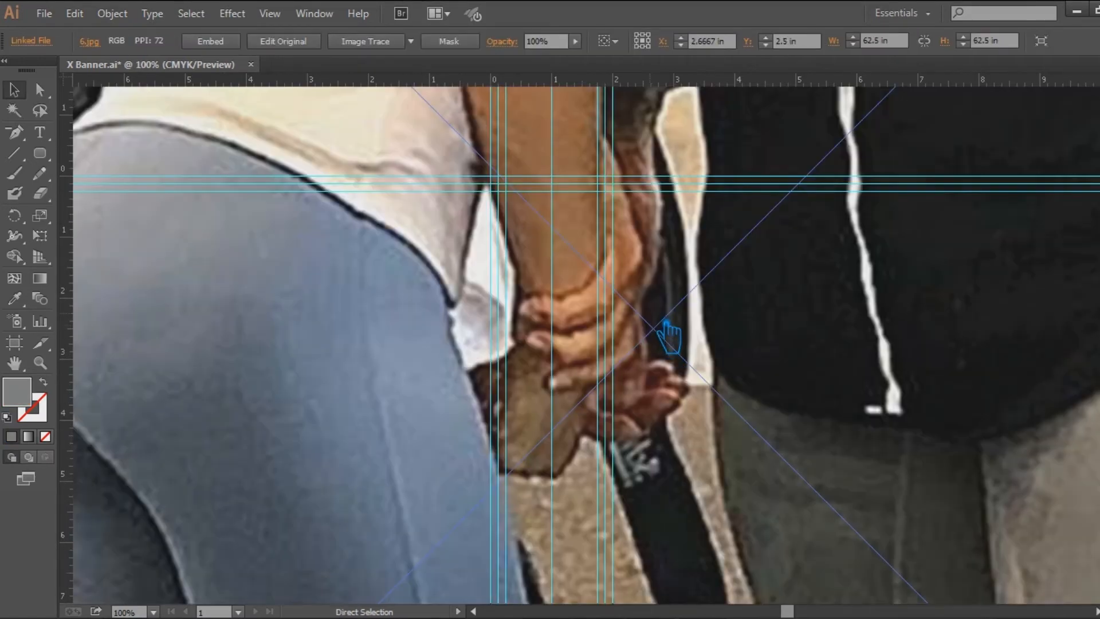
Scale the gym photo 6.jpg down to about 4.23 in wide and position it over the large gray panel
key("ctrl+minus")
key("ctrl+minus")
key("ctrl+minus")
key("ctrl+minus")
key("ctrl+minus")
key("ctrl+minus")
key("ctrl+minus")
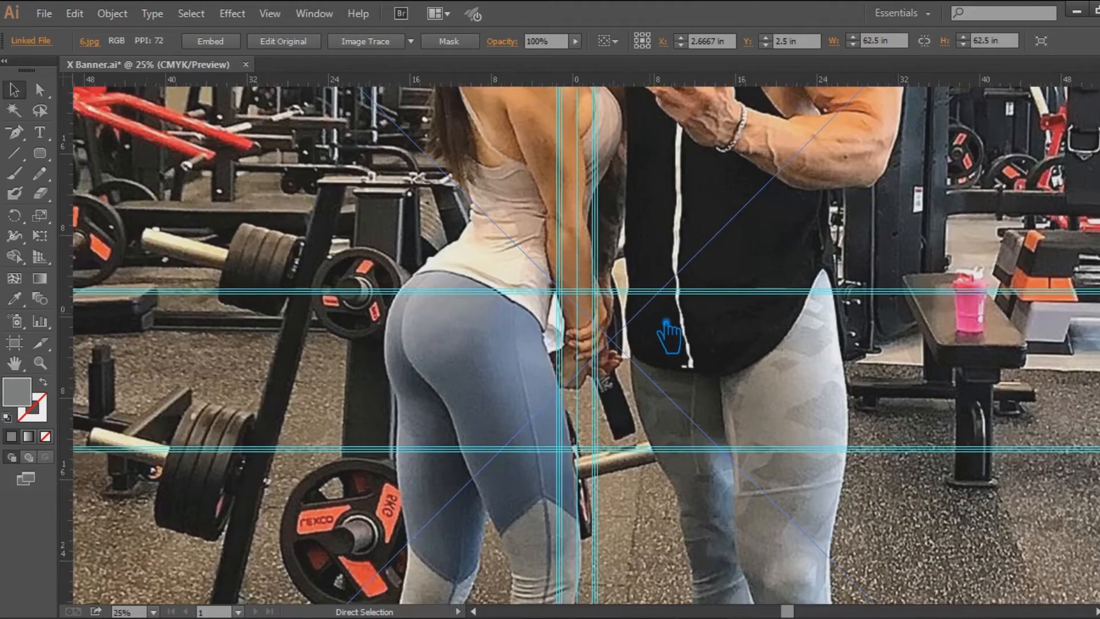
left_click_drag(769, 195, 524, 345)
key("ctrl+plus")
key("ctrl+plus")
key("ctrl+plus")
key("ctrl+plus")
key("ctrl+plus")
key("ctrl+plus")
key("ctrl+plus")
key("ctrl+plus")
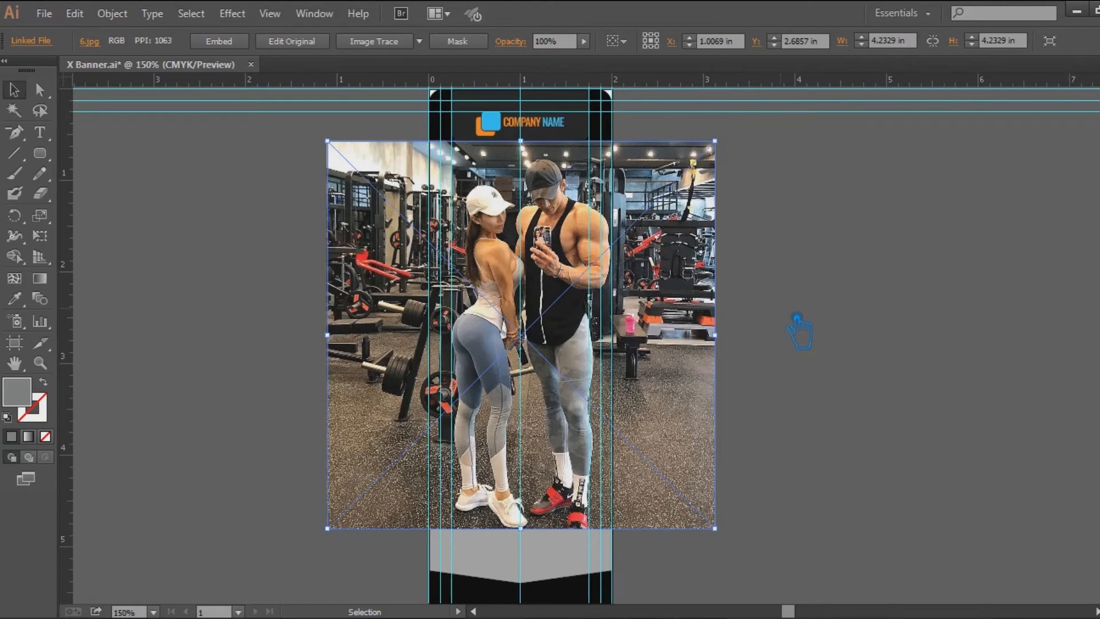
Send the gym photo to the back and clip it to the large gray panel's shape with a clipping mask
key("ctrl+shift+bracketleft")
left_click(516, 236, "shift")
right_click(497, 225)
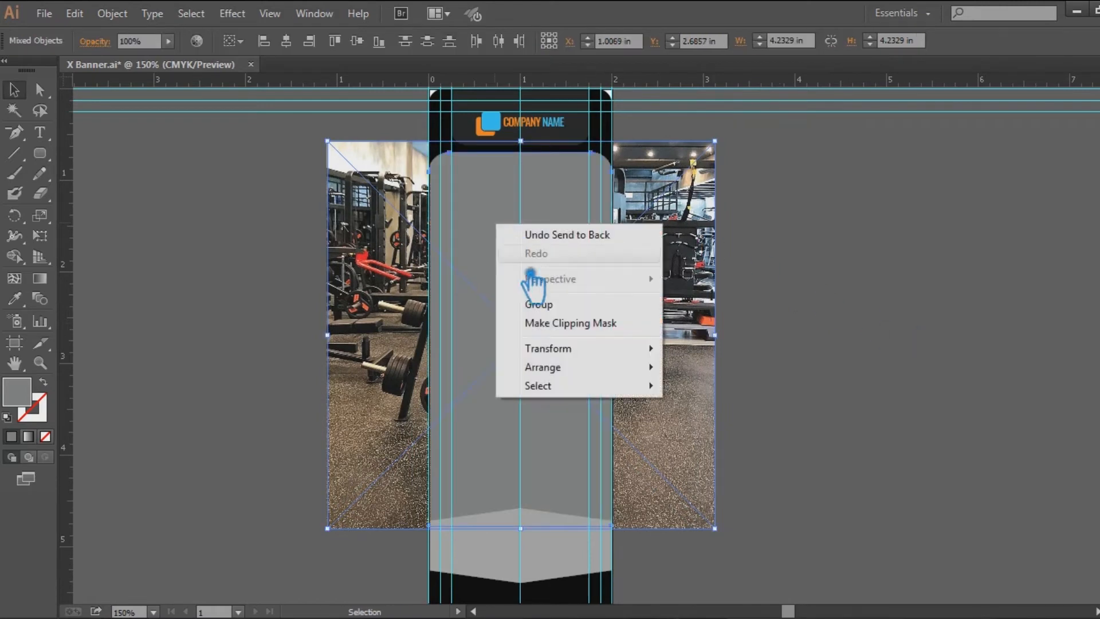
left_click(591, 325)
left_click(751, 312)
Nudge the gym photo slightly left inside its clipping mask to center the couple in the banner
key("a")
left_click(549, 314)
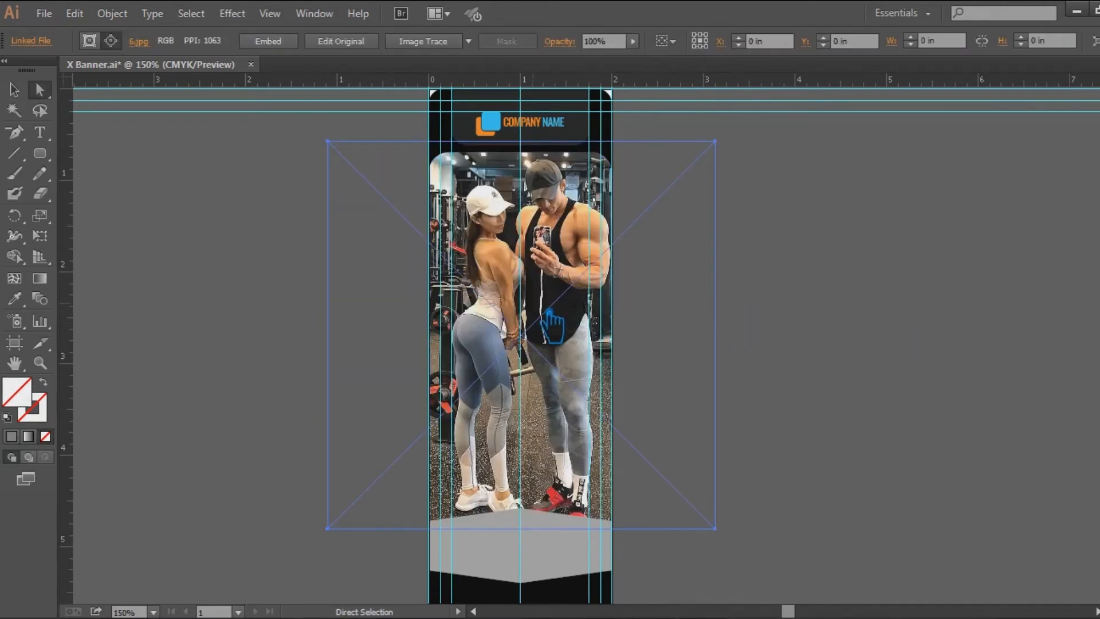
key("Left")
key("Left")
key("Left")
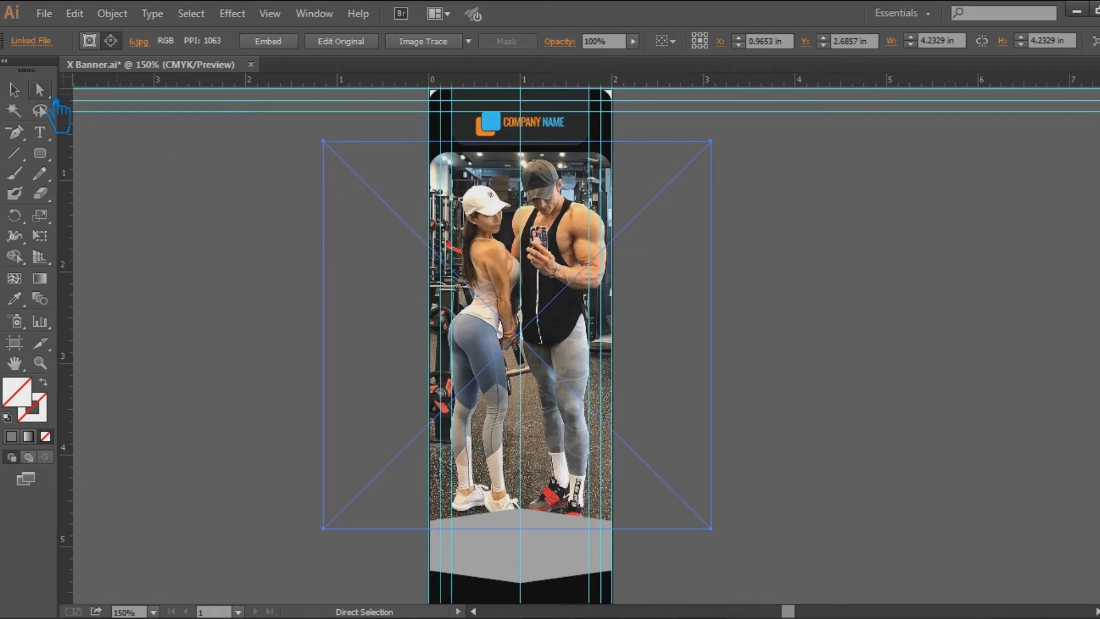
left_click(15, 90)
left_click(922, 335)
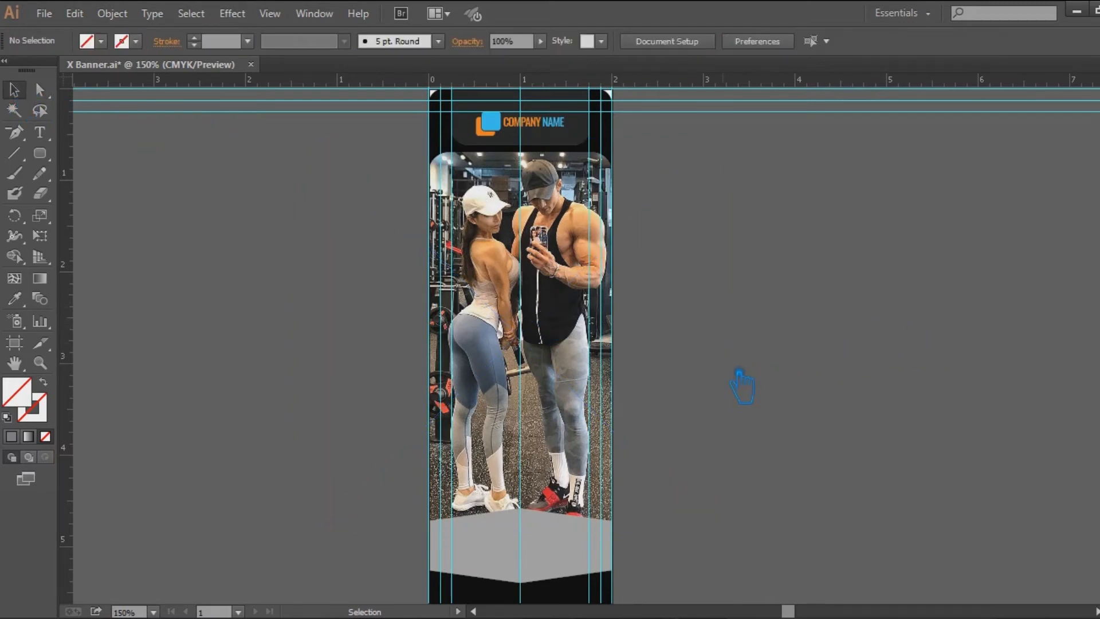
Add a horizontal guide through the middle of the pointed light gray band
scroll(742, 385, "down", 5)
scroll(754, 367, "down", 4)
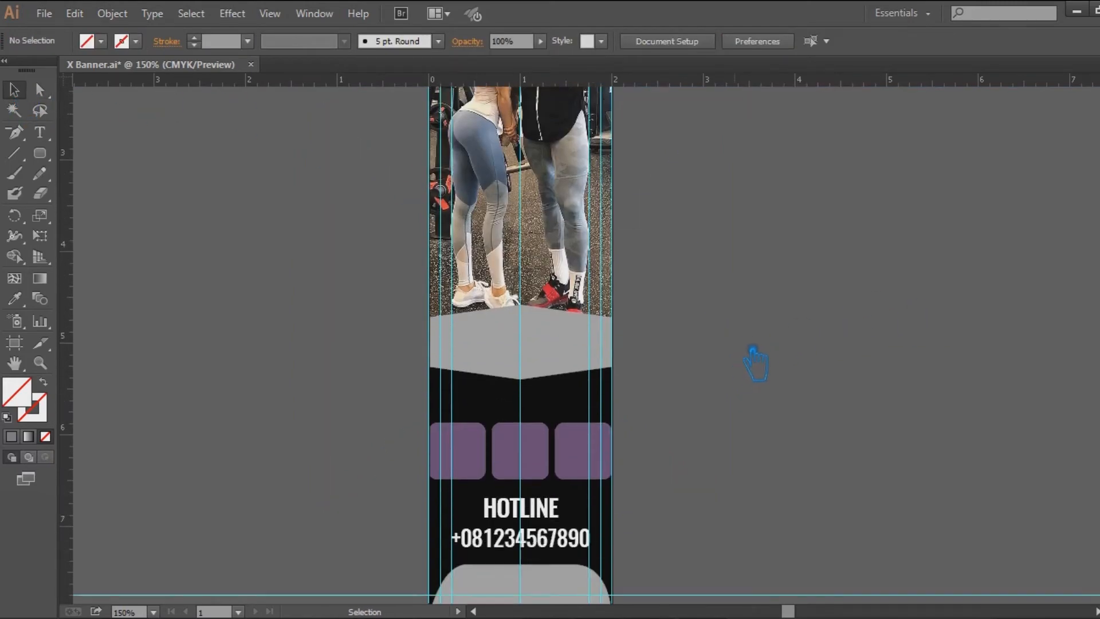
key("ctrl+equal")
key("ctrl+equal")
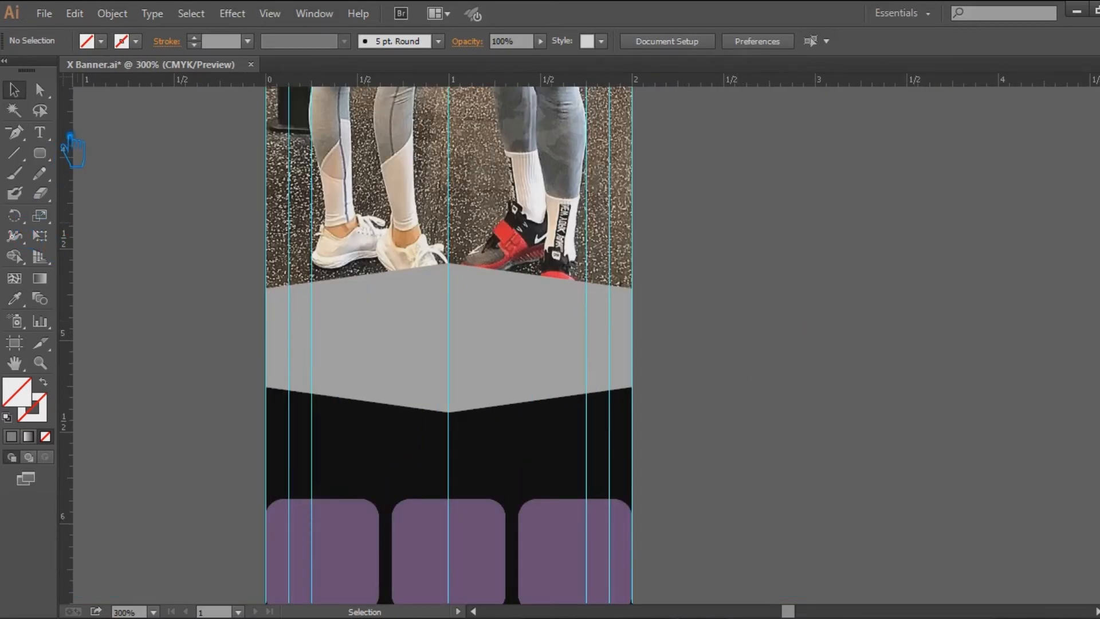
left_click(475, 310)
key("a")
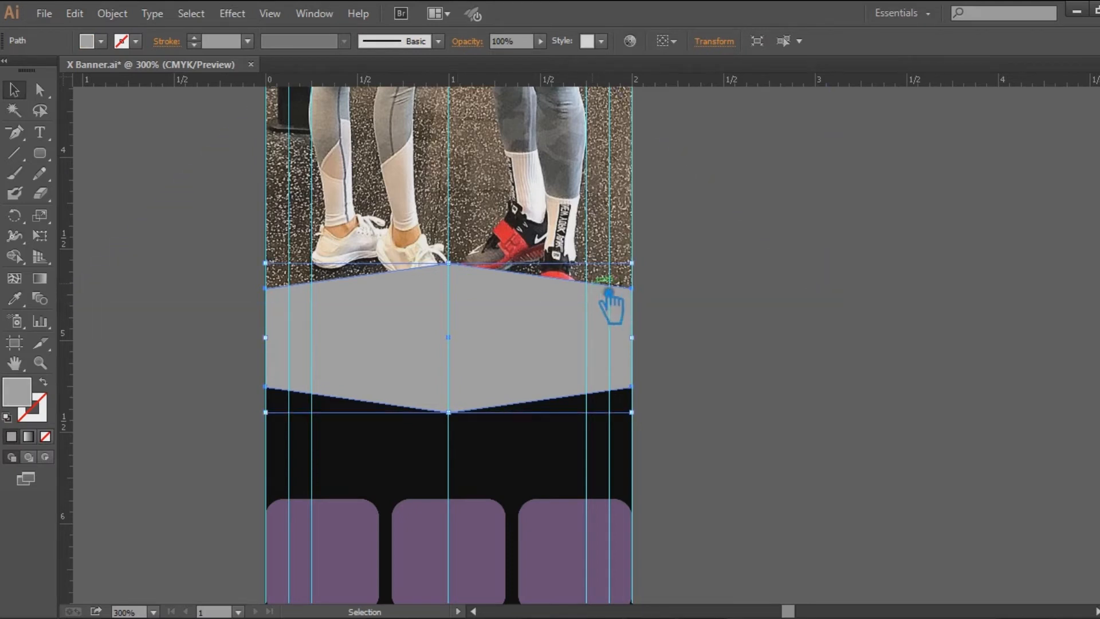
key("ctrl+shift+a")
left_click(554, 313)
left_click_drag(404, 80, 455, 338)
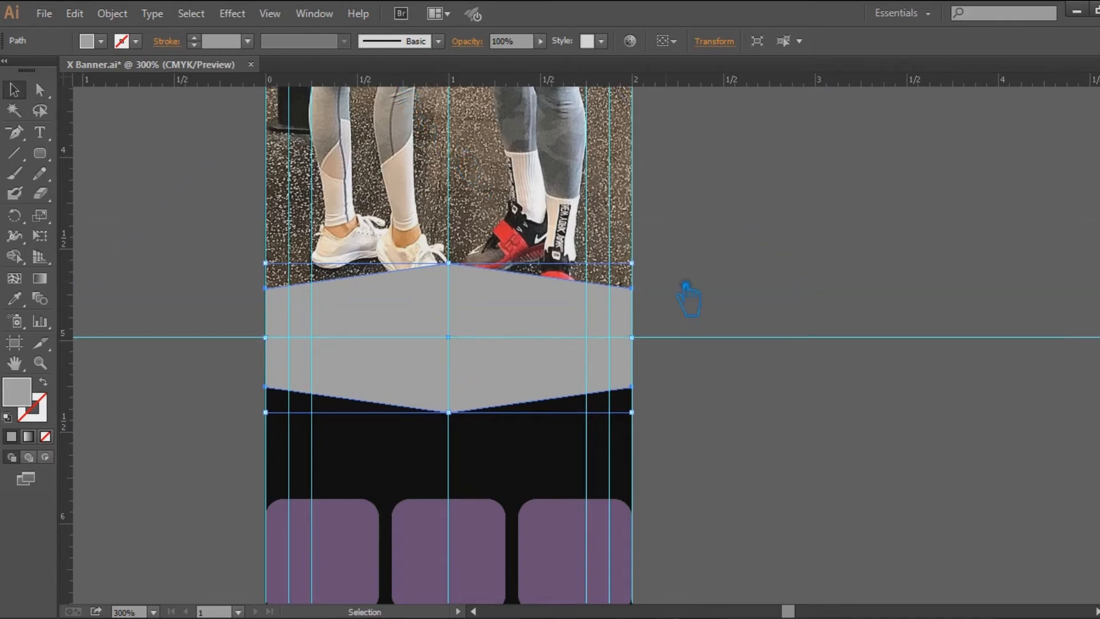
Fill the pointed band with a lighter gray
left_click(475, 364)
double_click(16, 392)
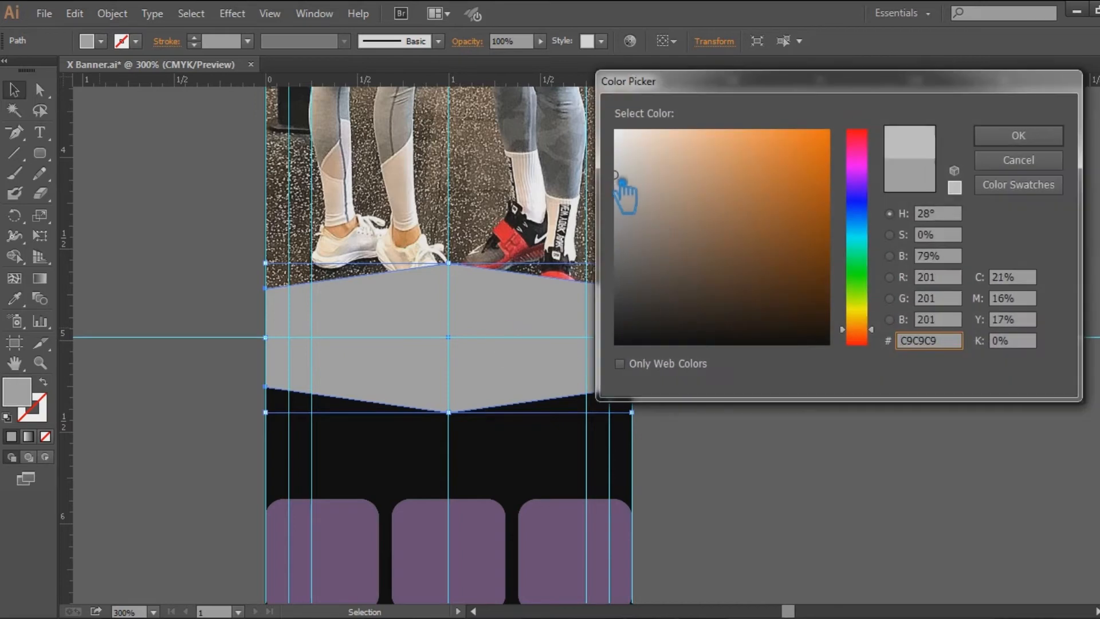
left_click(1019, 135)
left_click(811, 252)
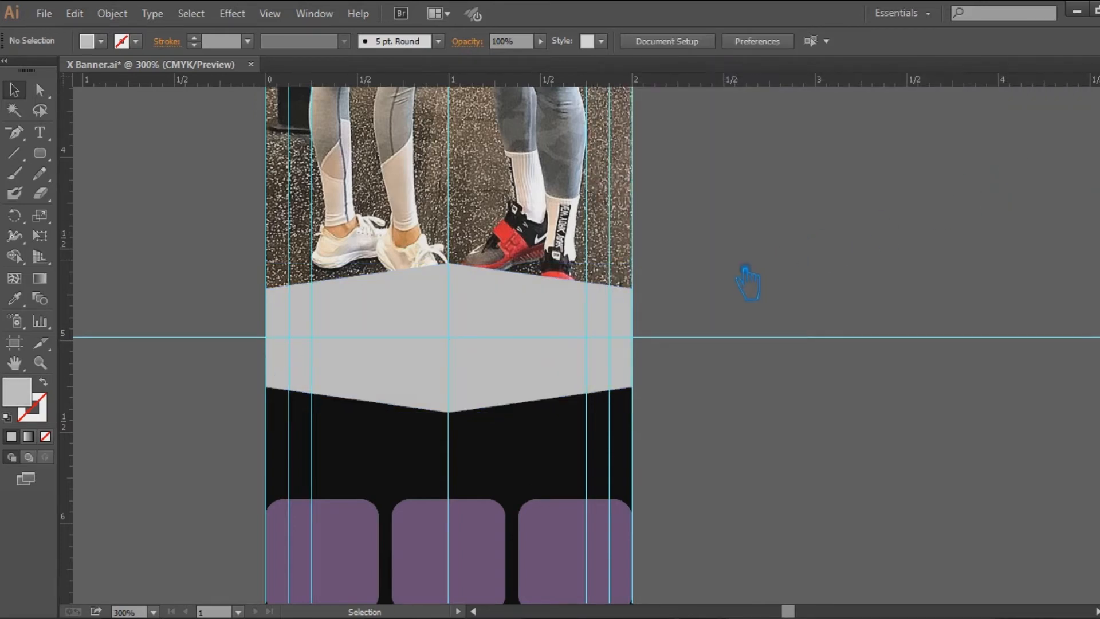
Fill the pointed band with the orange sampled from the company logo
key("ctrl+z")
left_click_drag(774, 221, 794, 504)
left_click_drag(764, 171, 768, 359)
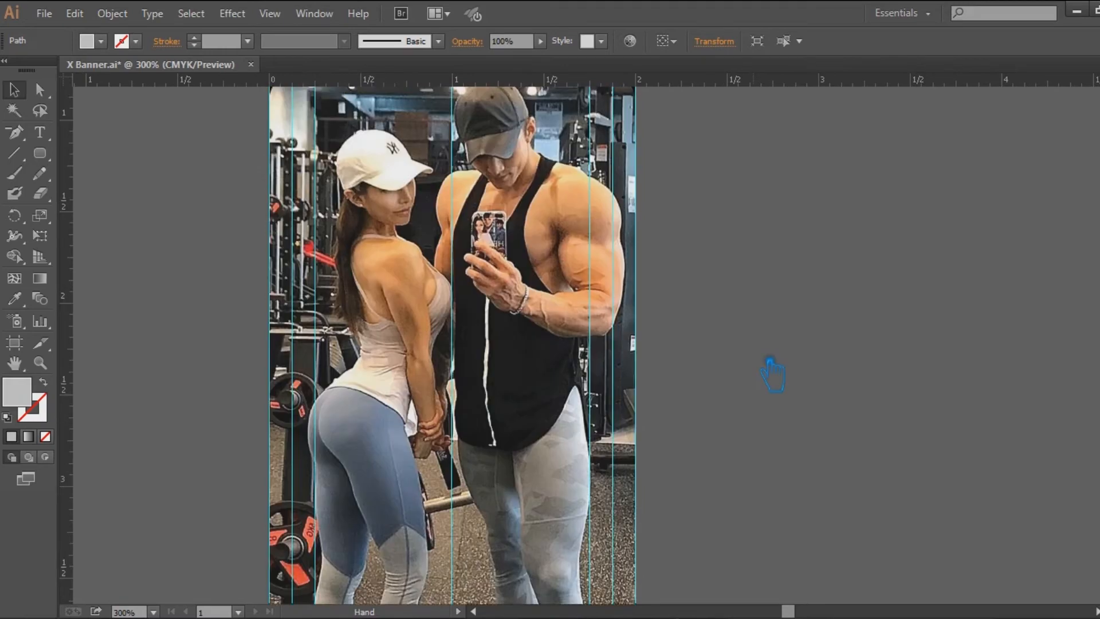
left_click_drag(755, 213, 762, 388)
left_click(15, 298)
left_click(403, 175)
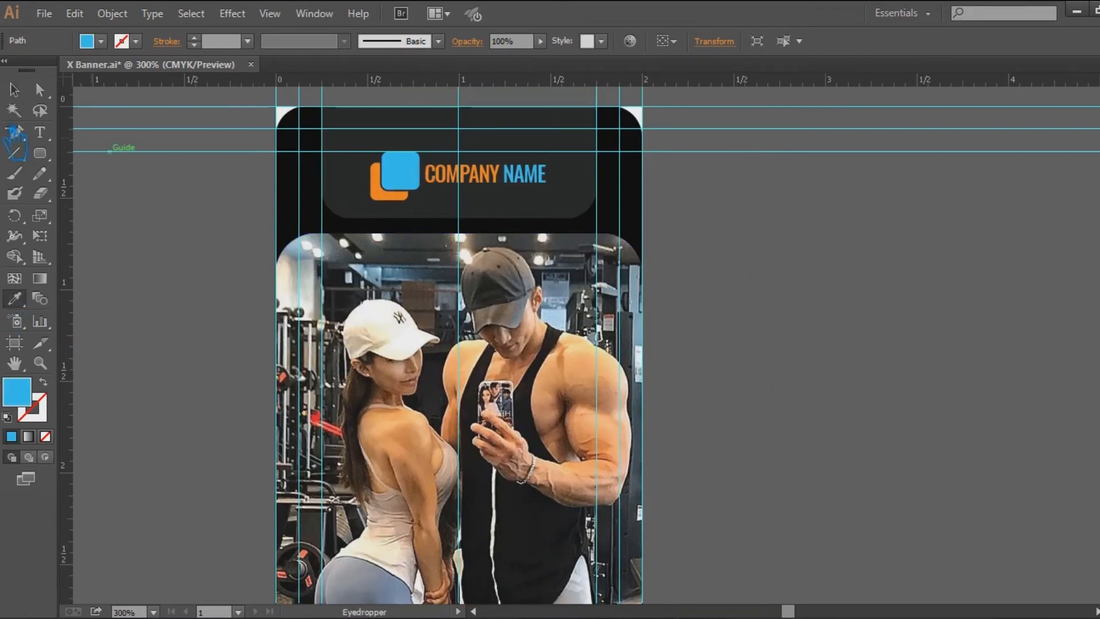
key("v")
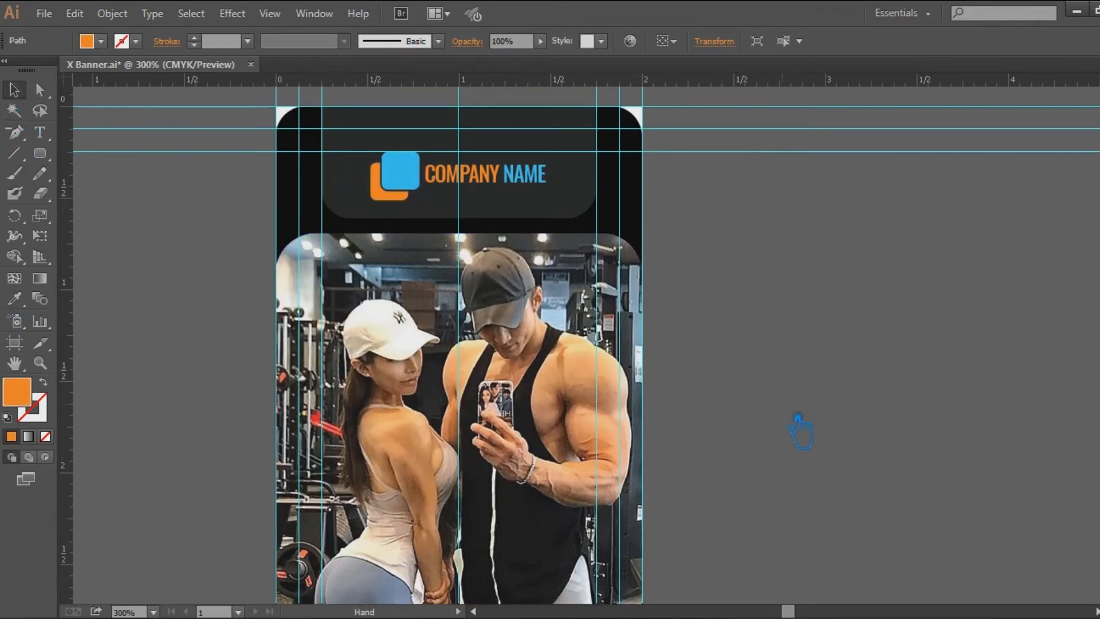
left_click_drag(801, 404, 789, 191)
left_click_drag(774, 376, 780, 164)
left_click_drag(785, 378, 795, 161)
left_click(798, 175)
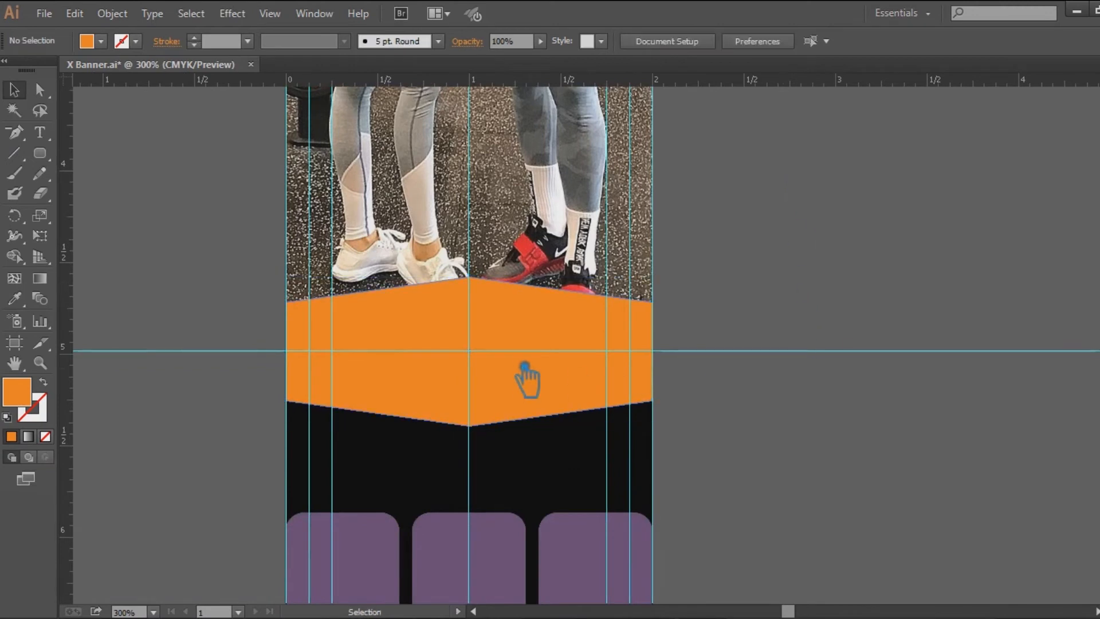
Lock the masked gym photo above the orange band
left_click(506, 229)
key("ctrl+2")
left_click_drag(710, 257, 721, 333)
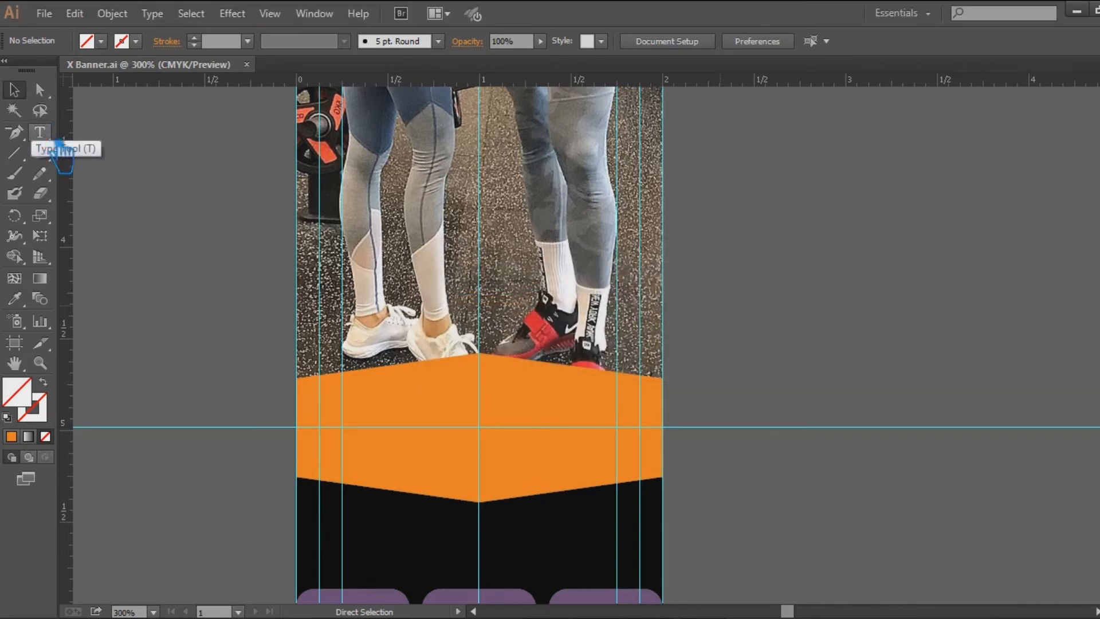
Add the text JOIN HERE TODAY on the orange pointed band
left_click(39, 133)
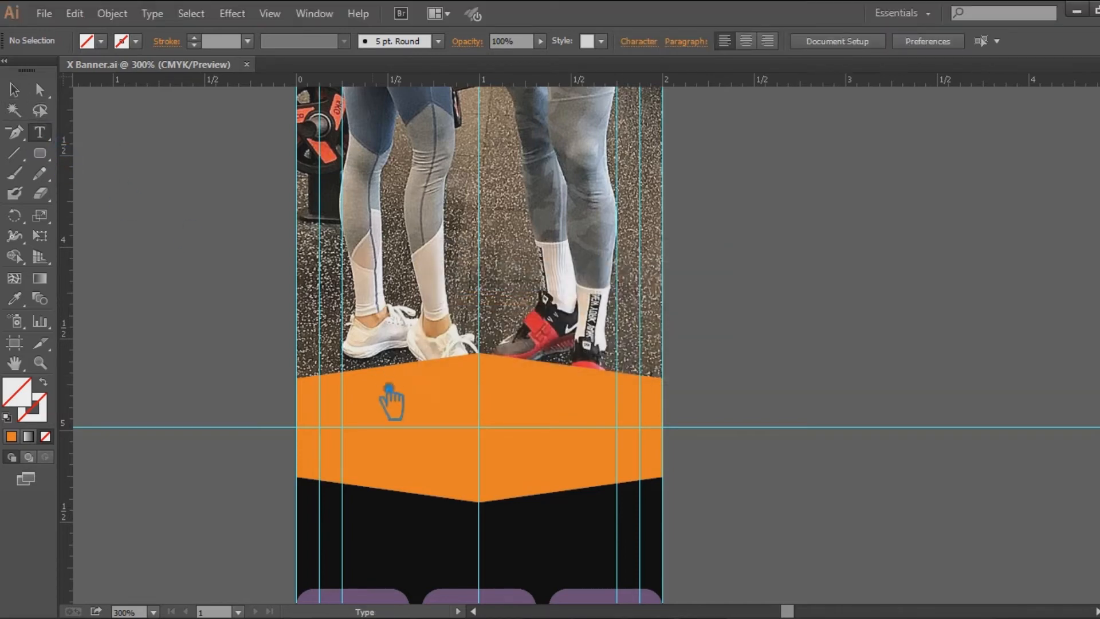
left_click(377, 434)
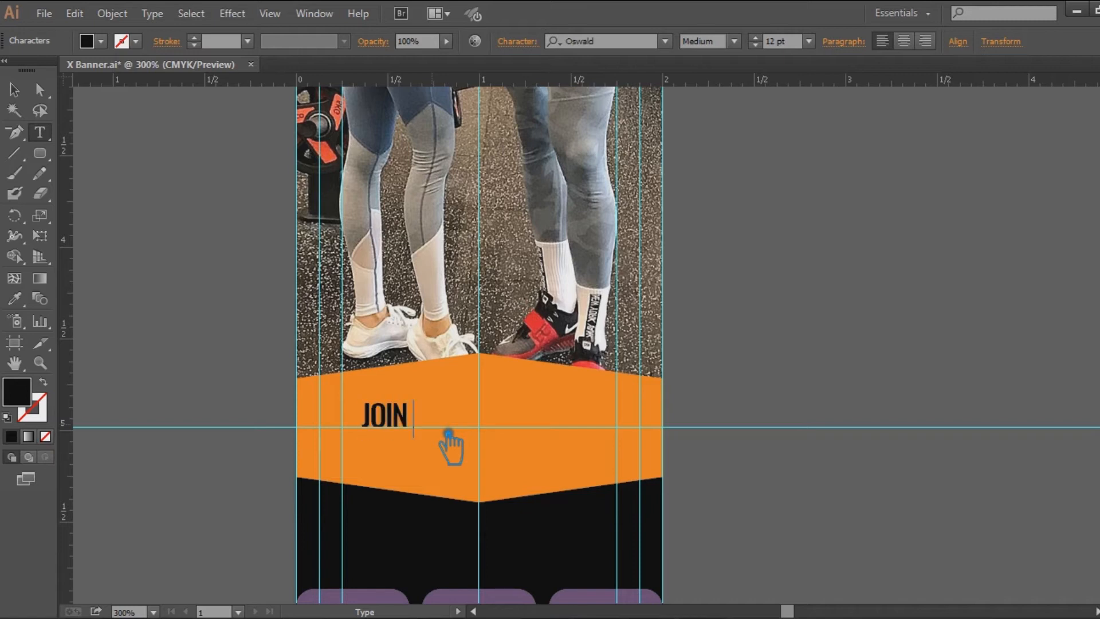
type("HERE TODAY")
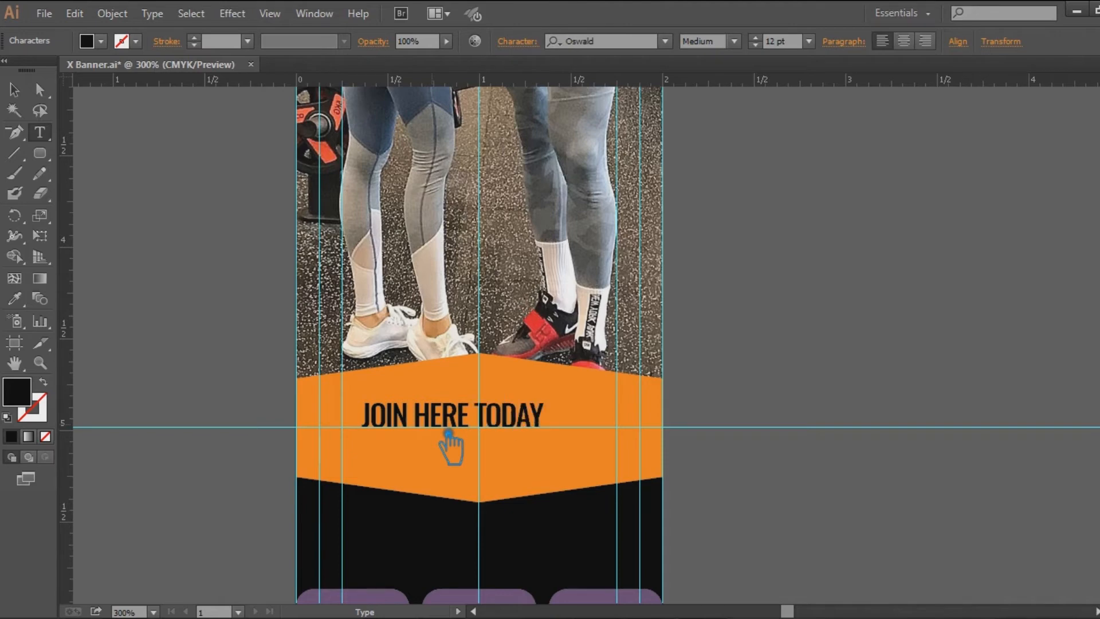
Set the JOIN HERE TODAY text to 19 pt Oswald DemiBold
left_click(14, 90)
left_click(558, 48)
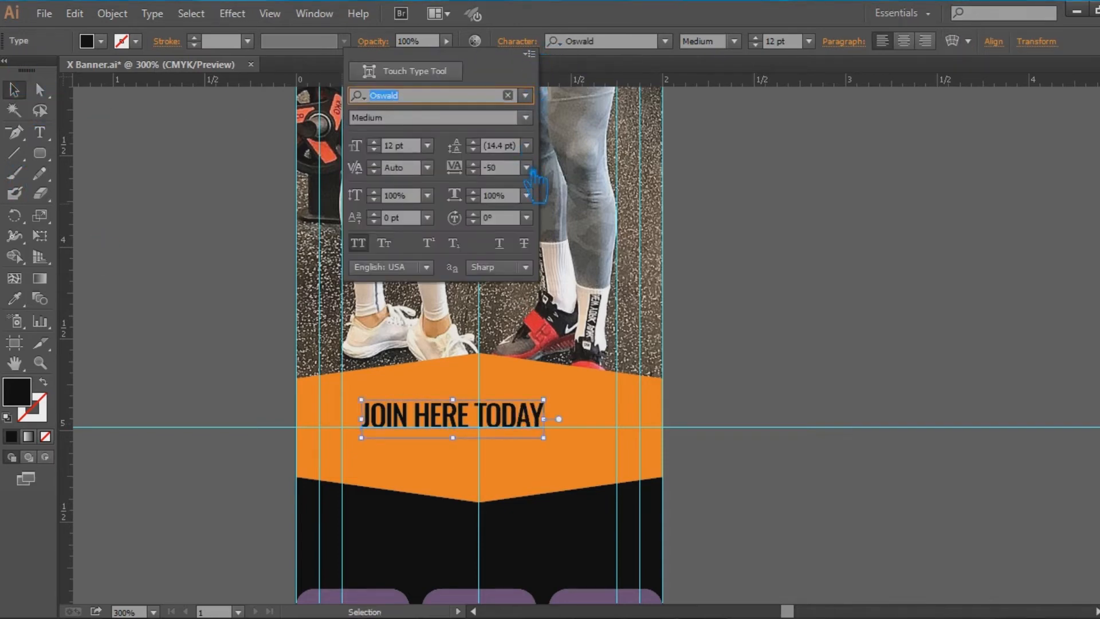
scroll(774, 49, "up", 8)
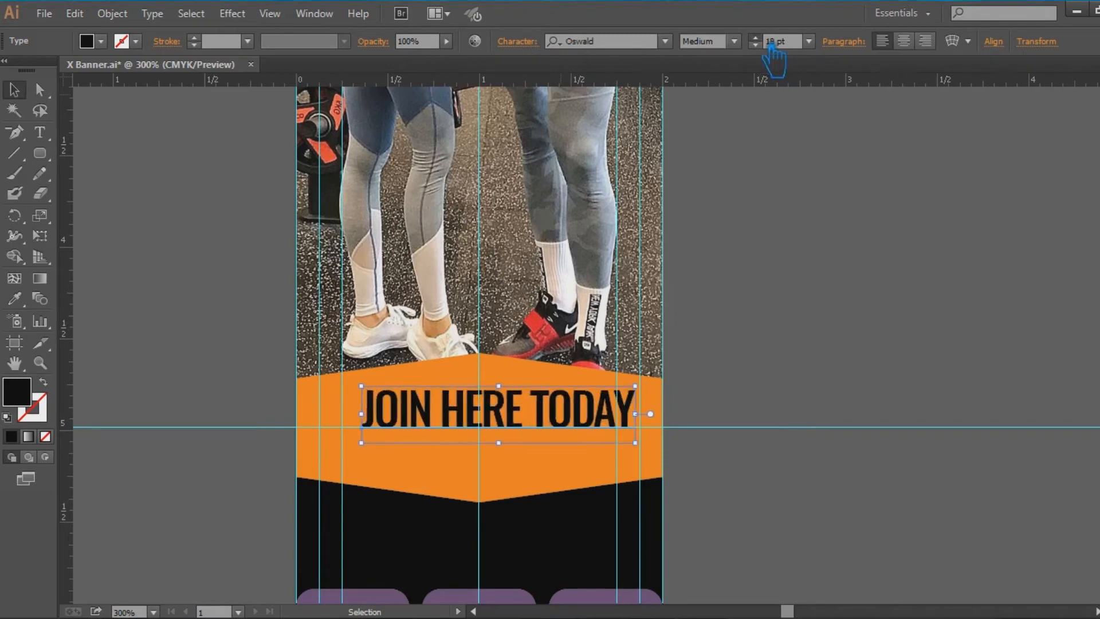
scroll(772, 50, "down", 1)
left_click(734, 41)
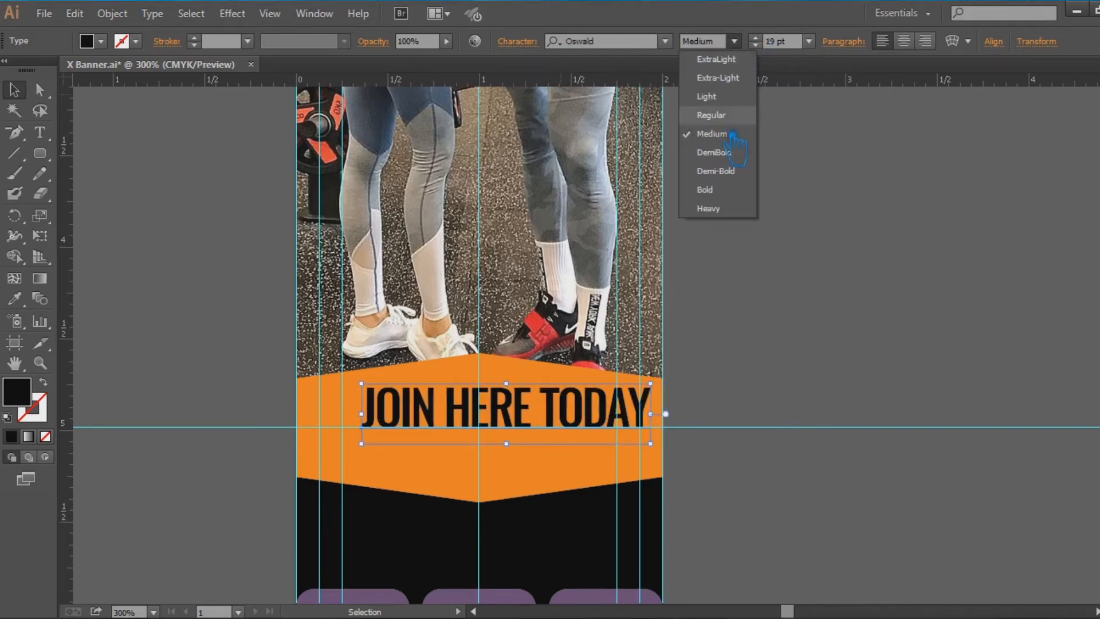
left_click(737, 154)
left_click(768, 344)
Scale JOIN HERE TODAY down to fit between the inner vertical guides and align the J's edge with the left inner guide
left_click_drag(563, 433, 533, 447)
left_click_drag(629, 398, 617, 400)
key("ctrl+plus")
key("ctrl+plus")
key("ctrl+plus")
key("ctrl+plus")
key("space")
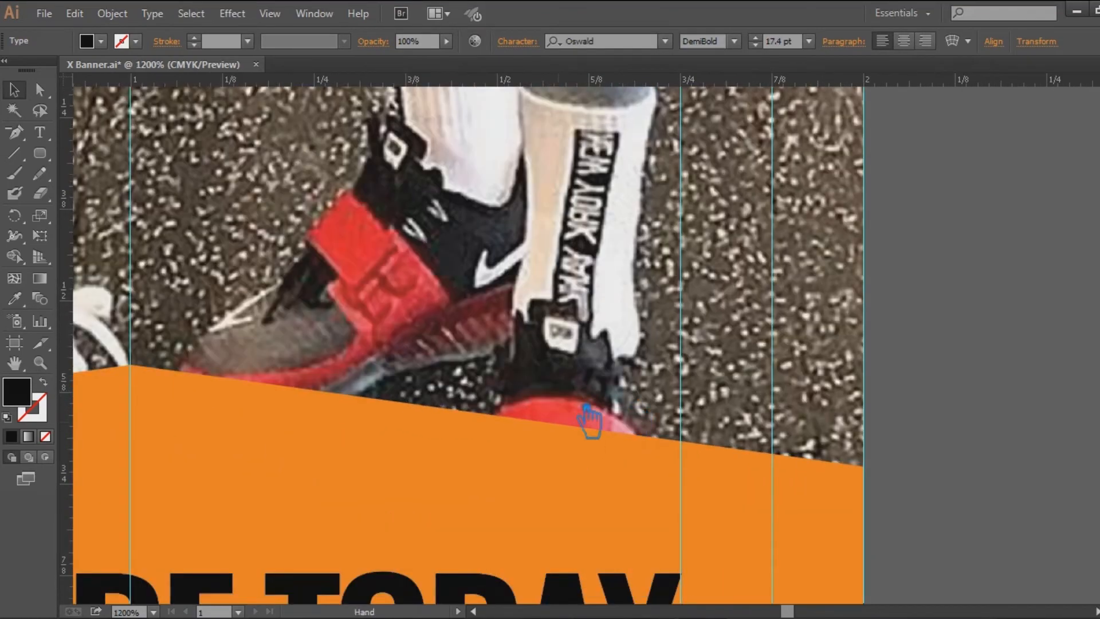
left_click_drag(483, 549, 862, 265)
left_click_drag(321, 347, 912, 306)
left_click(246, 373)
key("ctrl+plus")
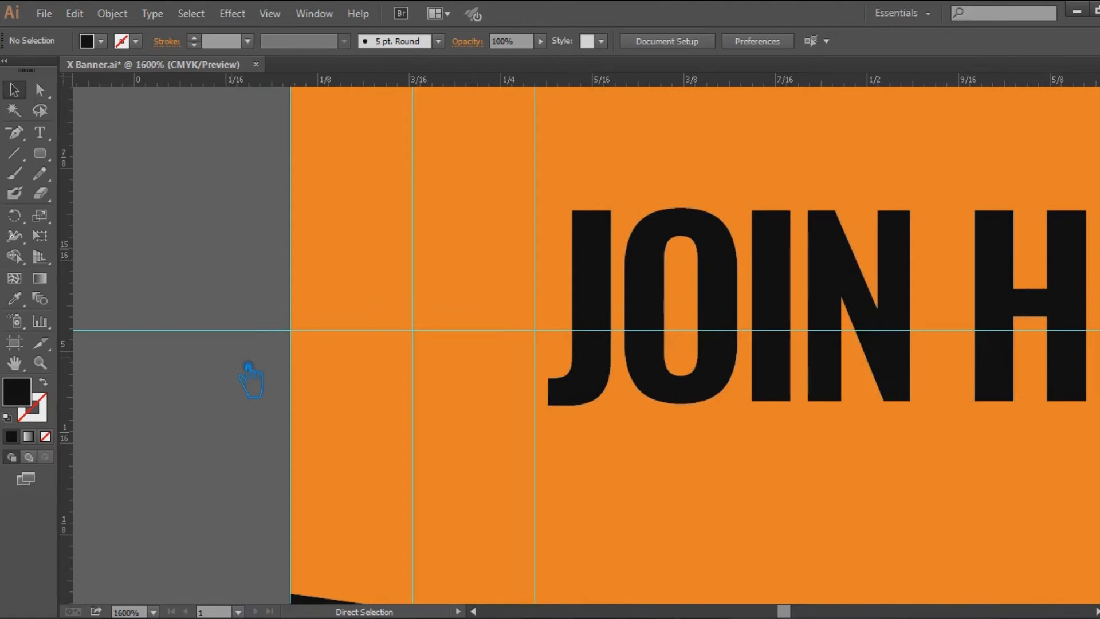
key("ctrl+plus")
left_click_drag(628, 349, 580, 362)
left_click(370, 419)
key("ctrl+plus")
key("ctrl+plus")
key("ctrl+plus")
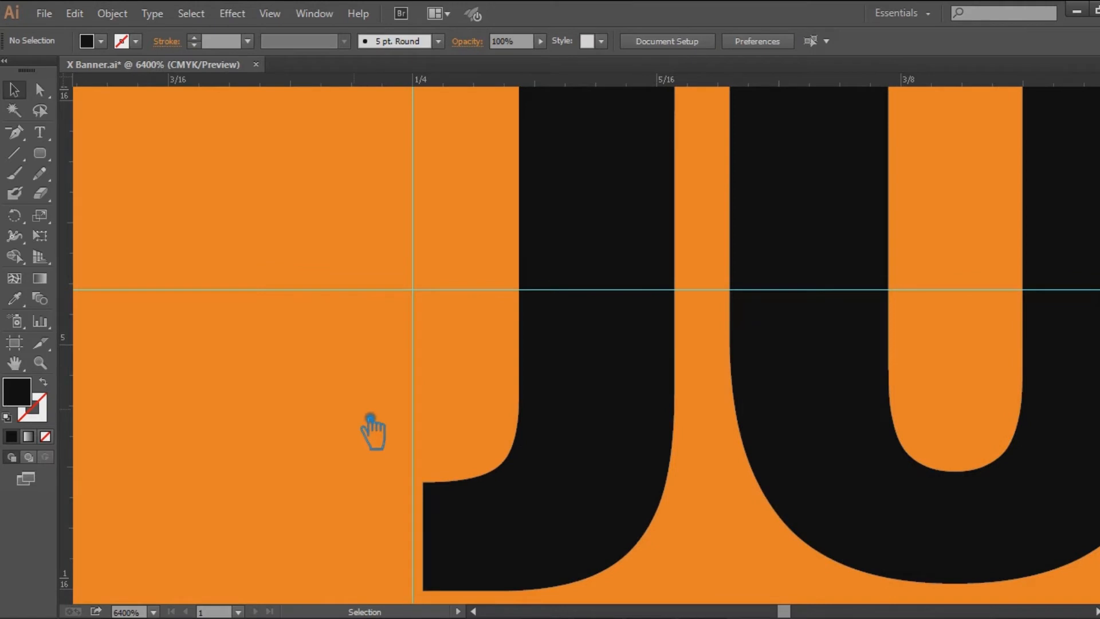
scroll(344, 356, "down", 5)
left_click_drag(612, 295, 607, 295)
Scale JOIN HERE TODAY to about 17.54 pt so the edge of the Y meets the right inner guide
key("ctrl+minus")
key("ctrl+minus")
key("ctrl+minus")
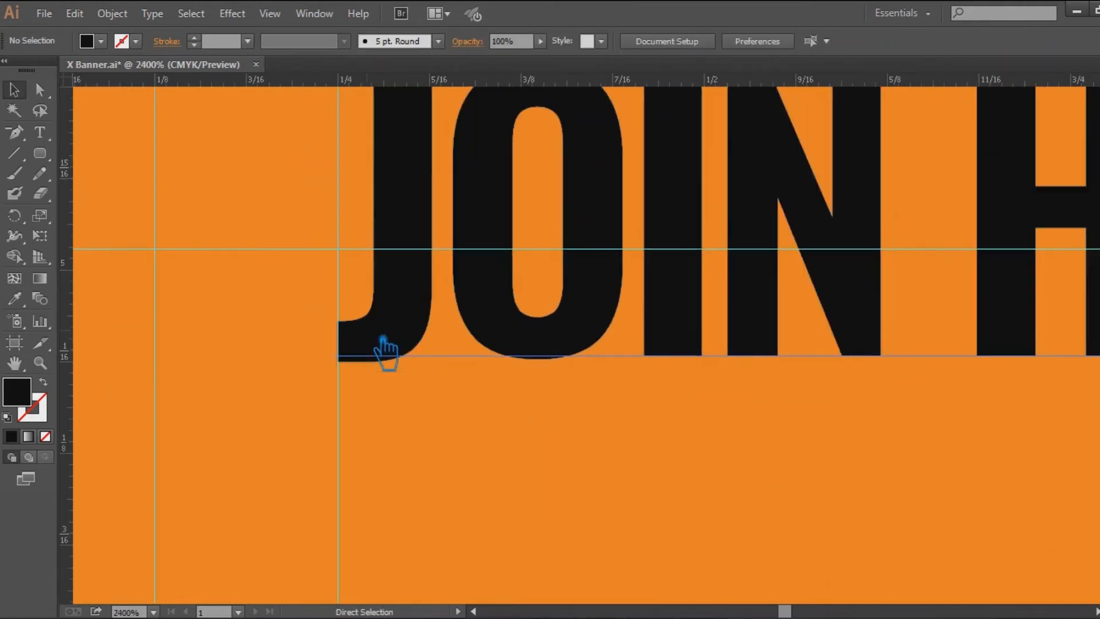
key("ctrl+minus")
key("ctrl+minus")
key("ctrl+minus")
scroll(606, 339, "right", 5)
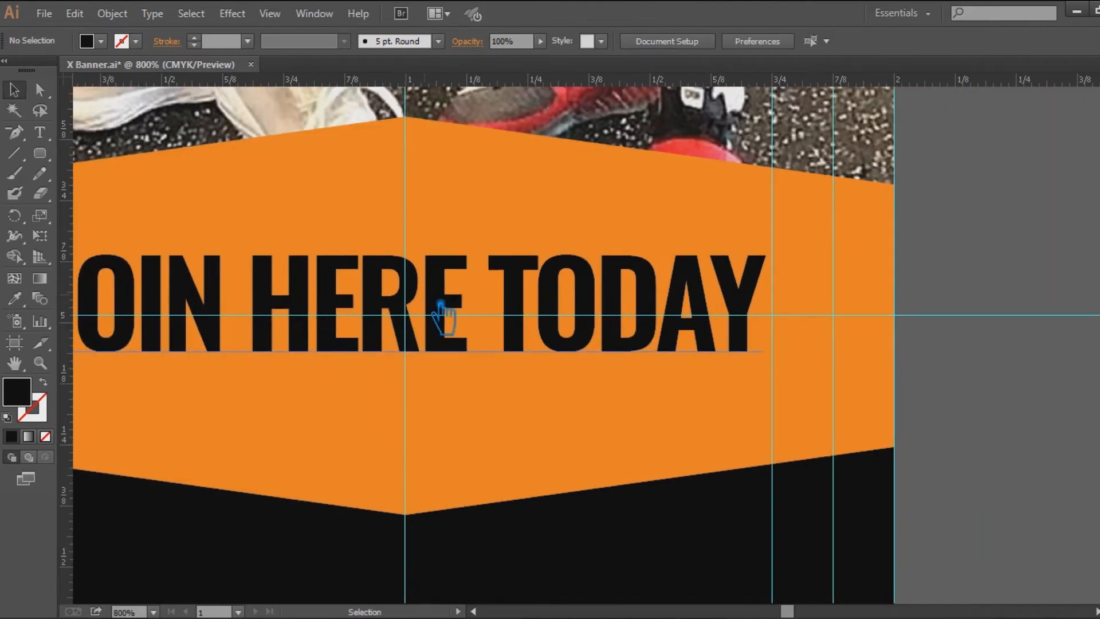
left_click_drag(659, 332, 373, 401)
key("ctrl+plus")
key("ctrl+plus")
key("ctrl+plus")
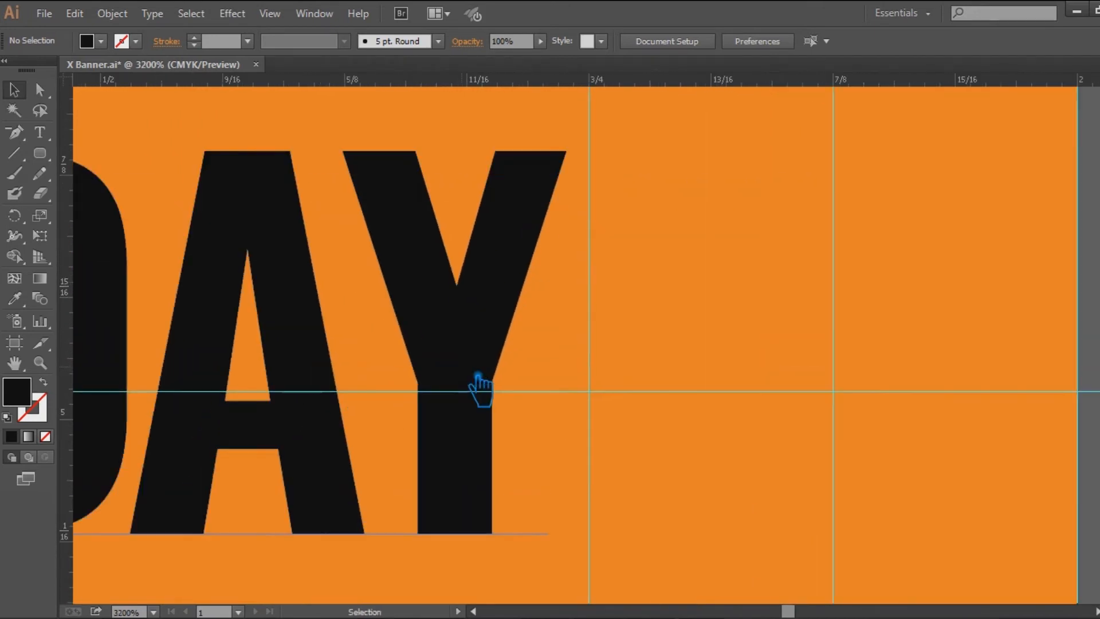
left_click(479, 381)
scroll(665, 275, "up", 3)
left_click_drag(566, 310, 602, 302)
left_click(666, 343)
key("ctrl+minus")
key("ctrl+minus")
key("ctrl+minus")
key("ctrl+minus")
key("ctrl+minus")
key("ctrl+minus")
key("ctrl+minus")
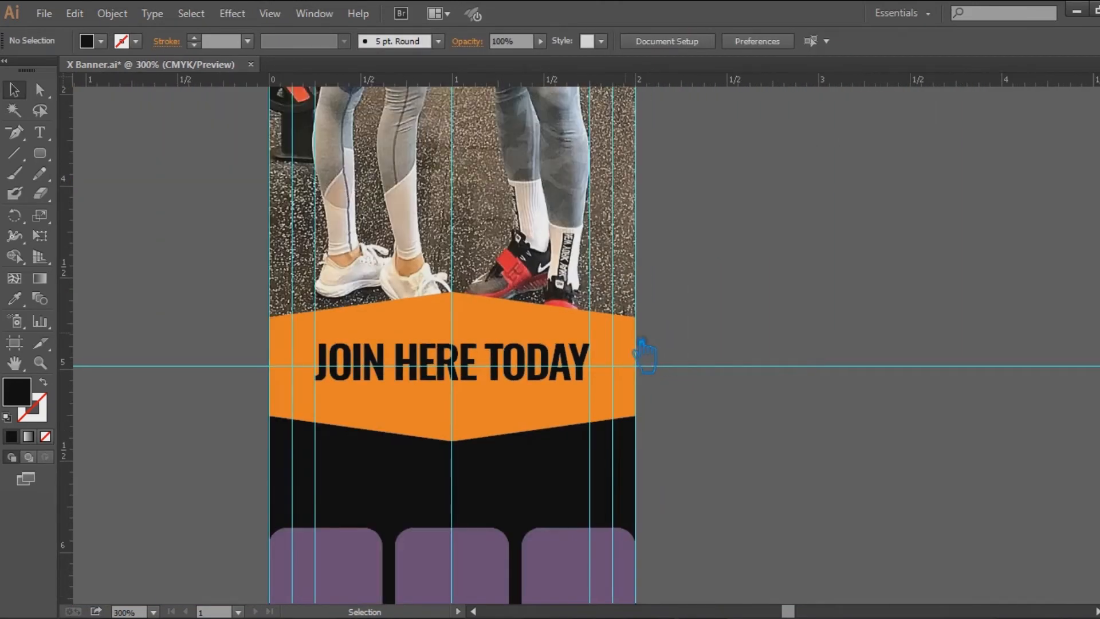
Move JOIN HERE TODAY slightly down to centre it vertically in the orange band
left_click(493, 375)
left_click(699, 354)
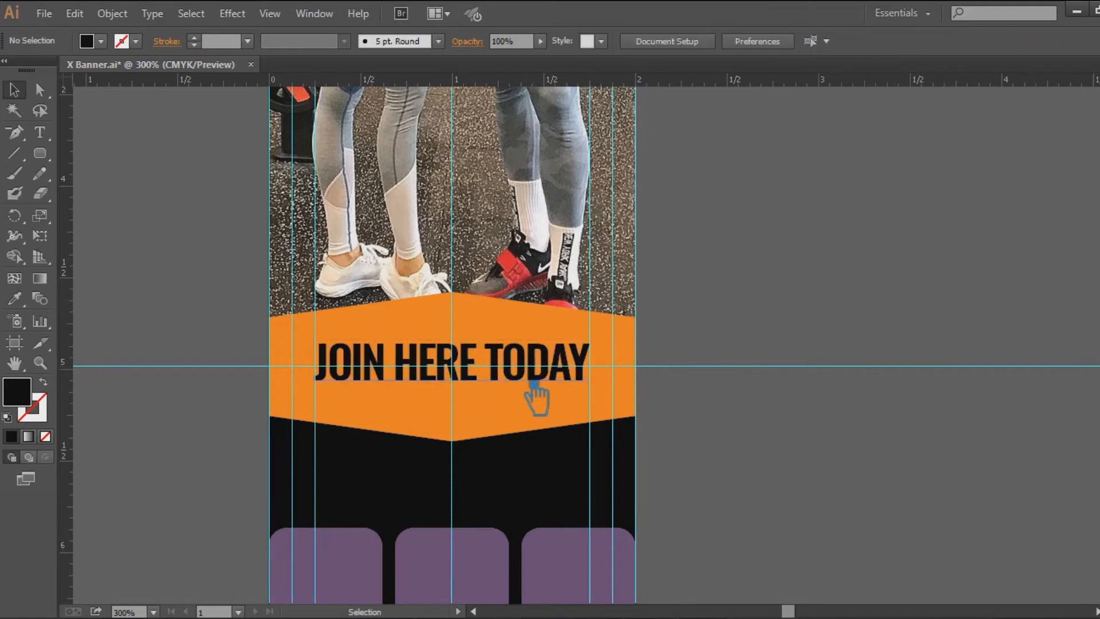
left_click_drag(507, 369, 507, 376)
key("Up")
key("Up")
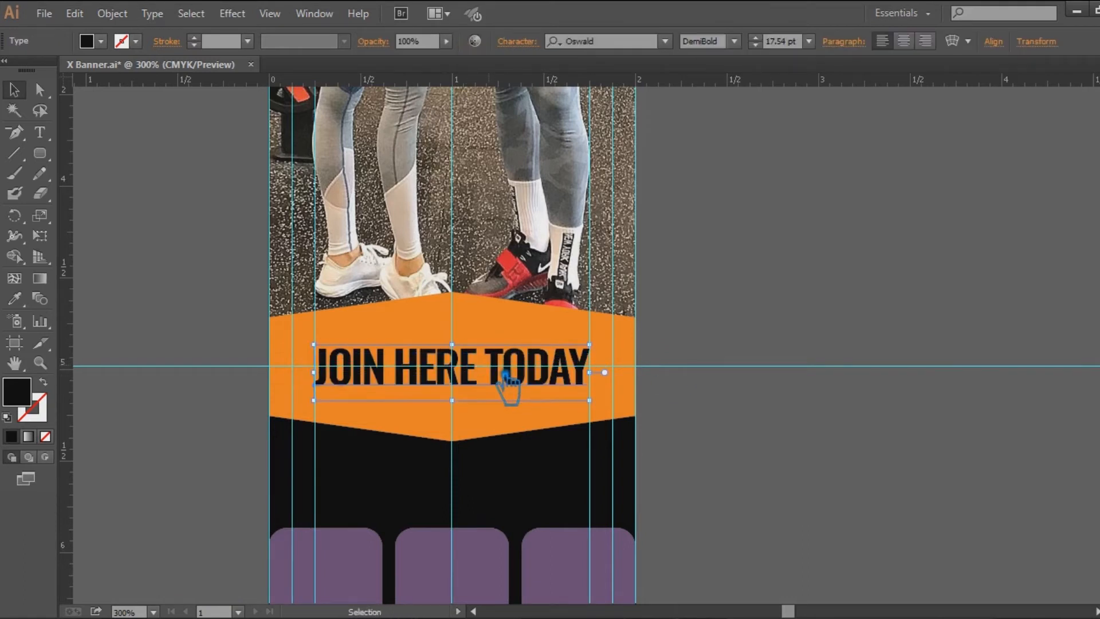
key("Down")
key("Down")
left_click(739, 370)
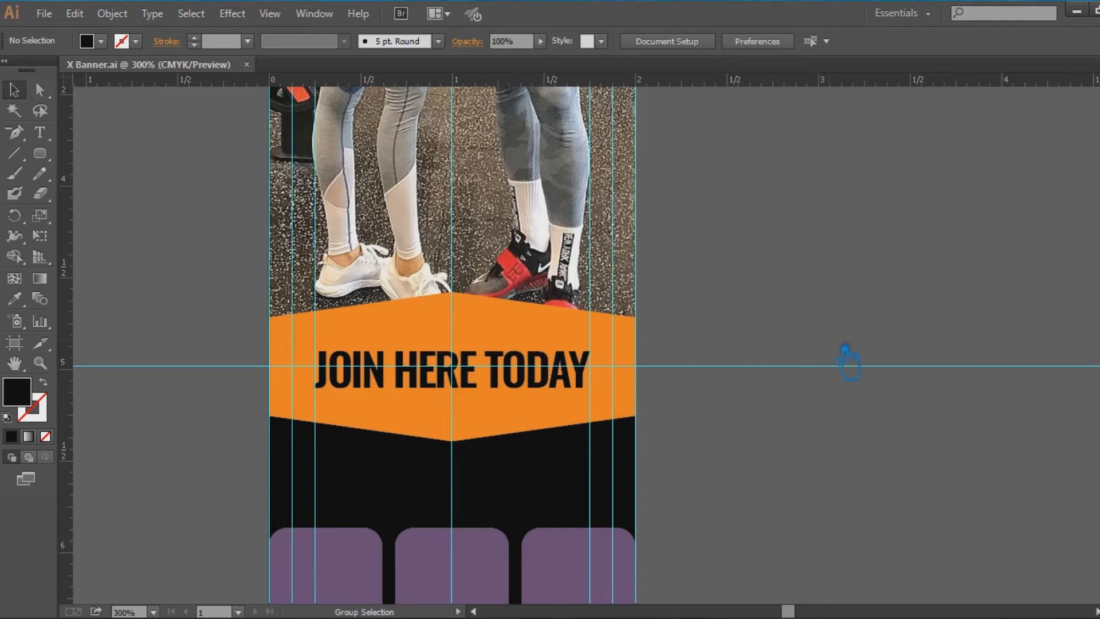
Fill the JOIN HERE TODAY text with the blue sampled from the company logo
left_click(519, 383)
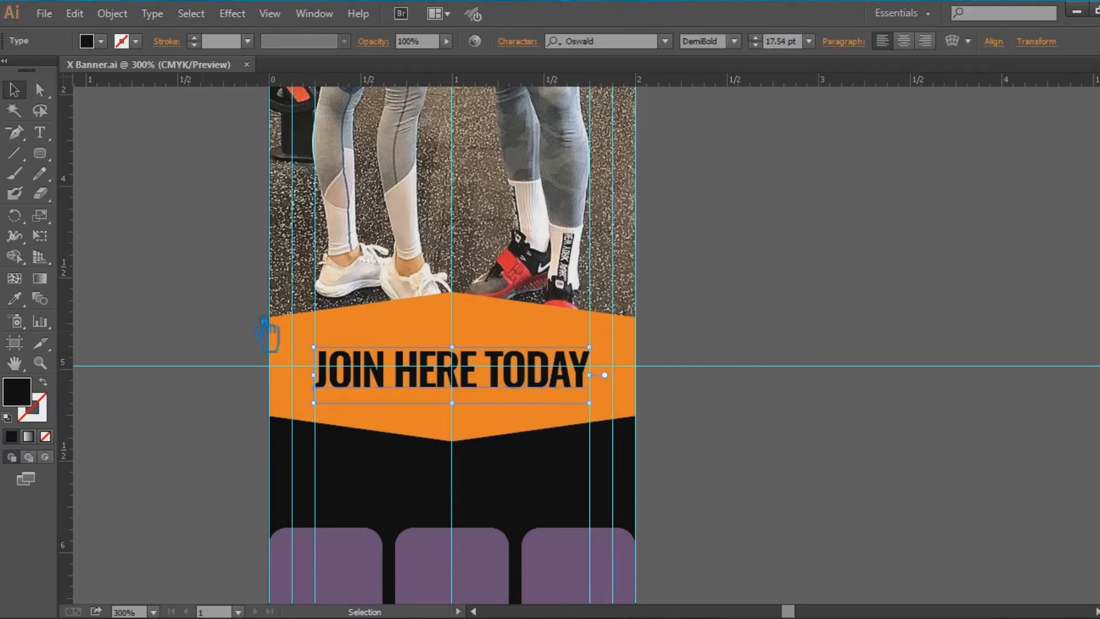
scroll(266, 332, "up", 10)
left_click(18, 300)
left_click(396, 146)
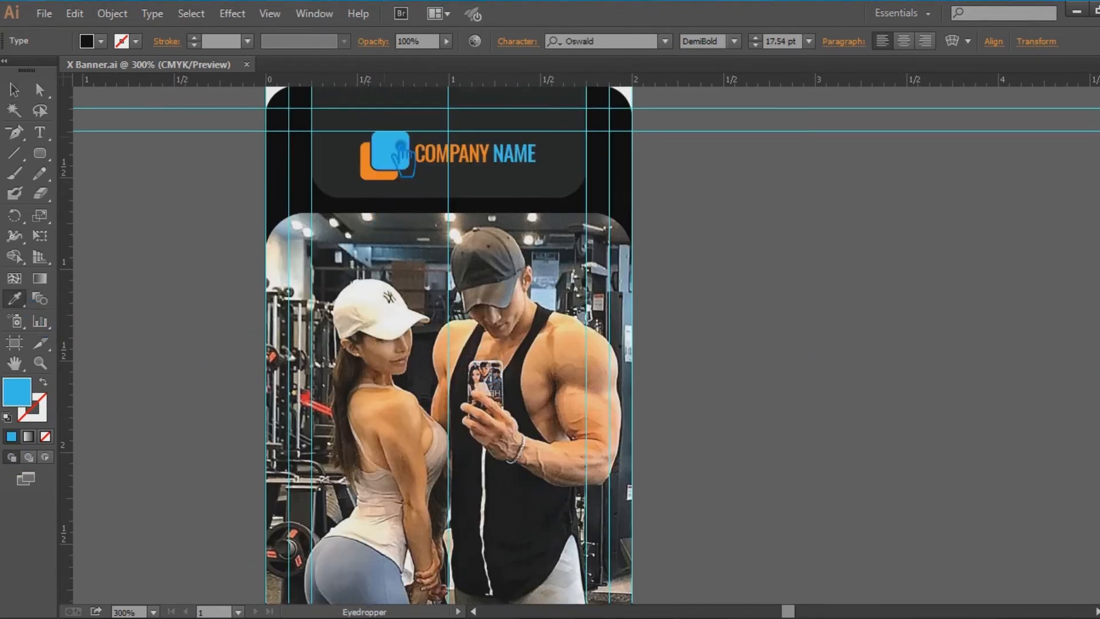
left_click(16, 92)
left_click_drag(602, 443, 617, 208)
scroll(618, 218, "down", 5)
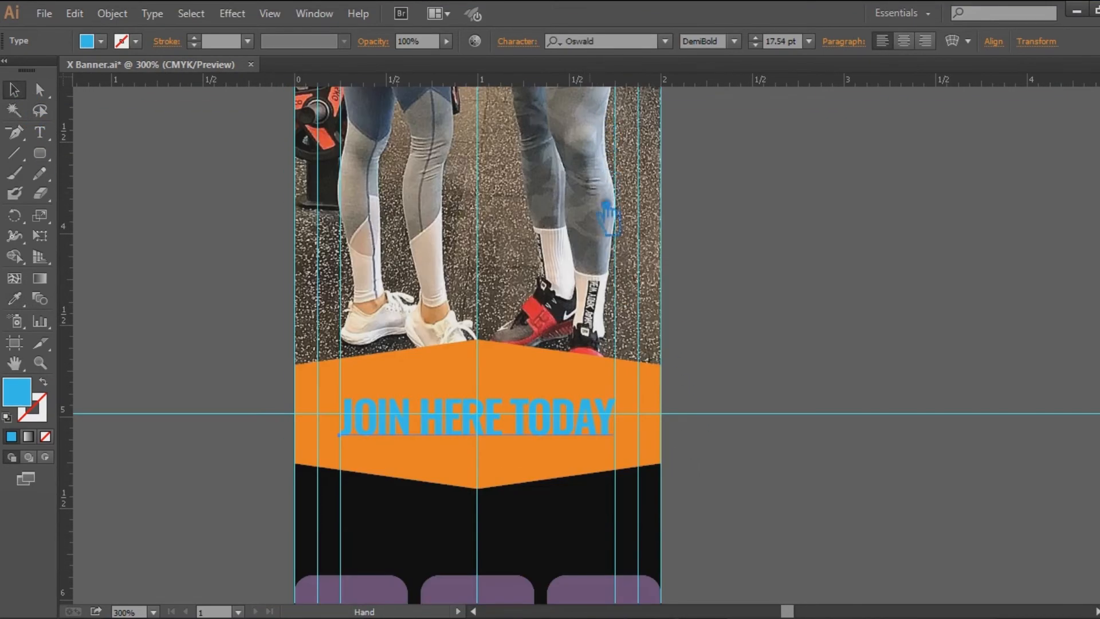
Fill the JOIN HERE TODAY text with black, 000000
double_click(17, 392)
left_click(627, 352)
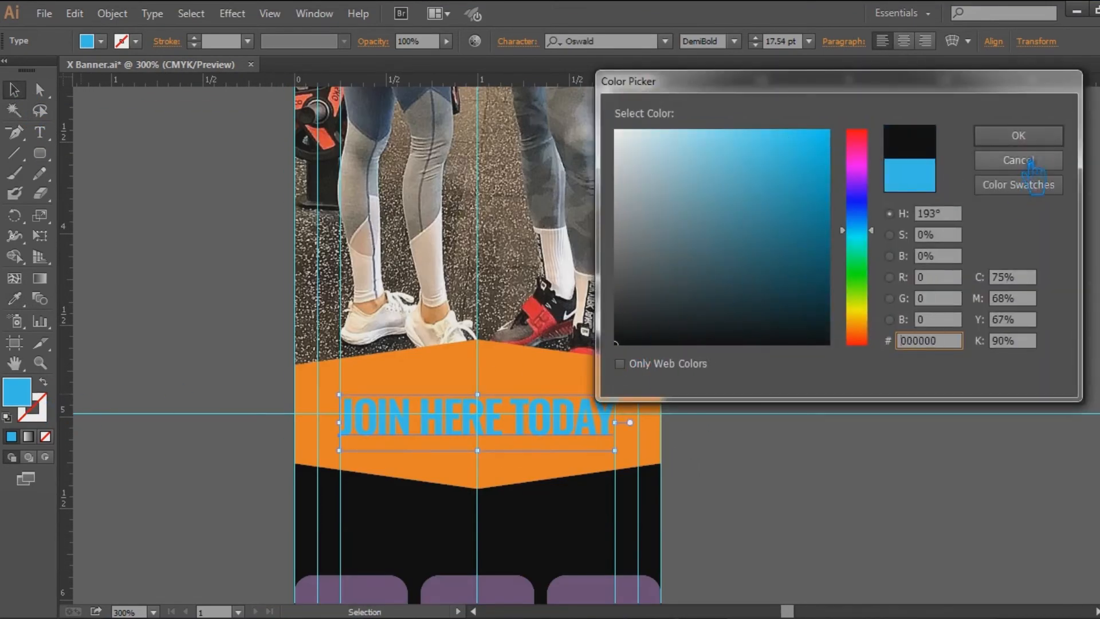
left_click(1010, 135)
left_click(877, 276)
left_click(420, 446)
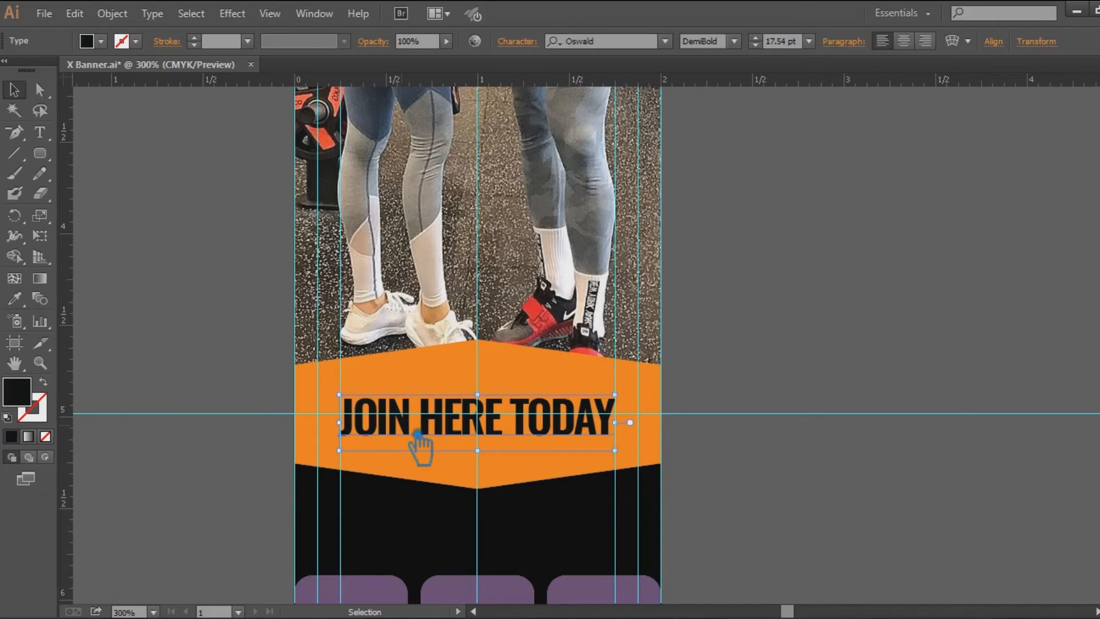
Fill the JOIN HERE TODAY text with white, FFFFFF
double_click(17, 392)
left_click_drag(674, 221, 616, 132)
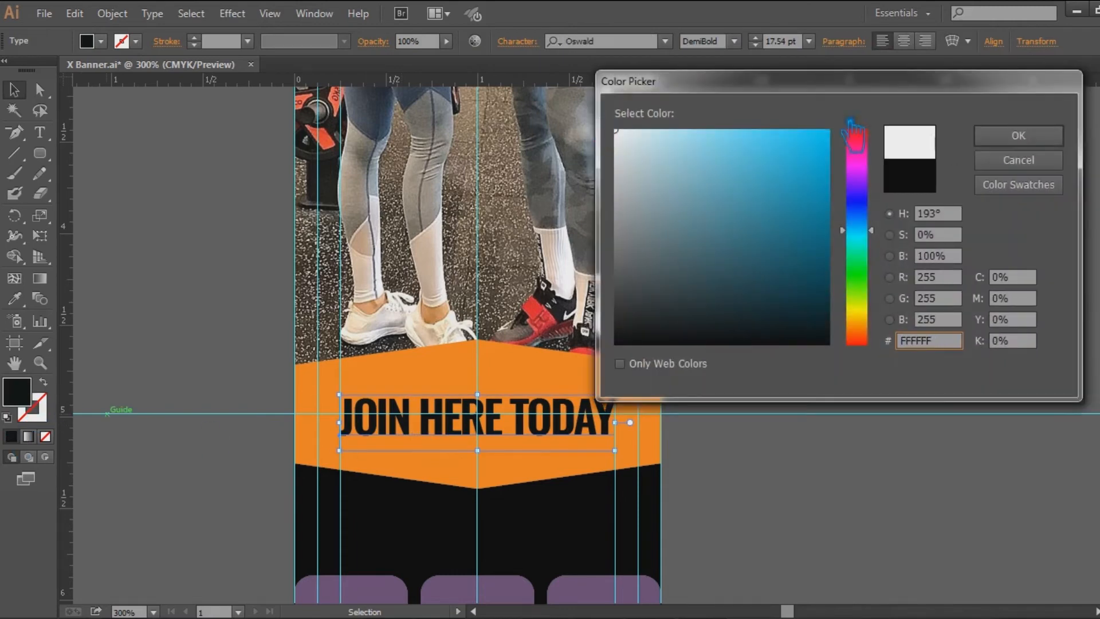
left_click(1029, 142)
left_click(992, 206)
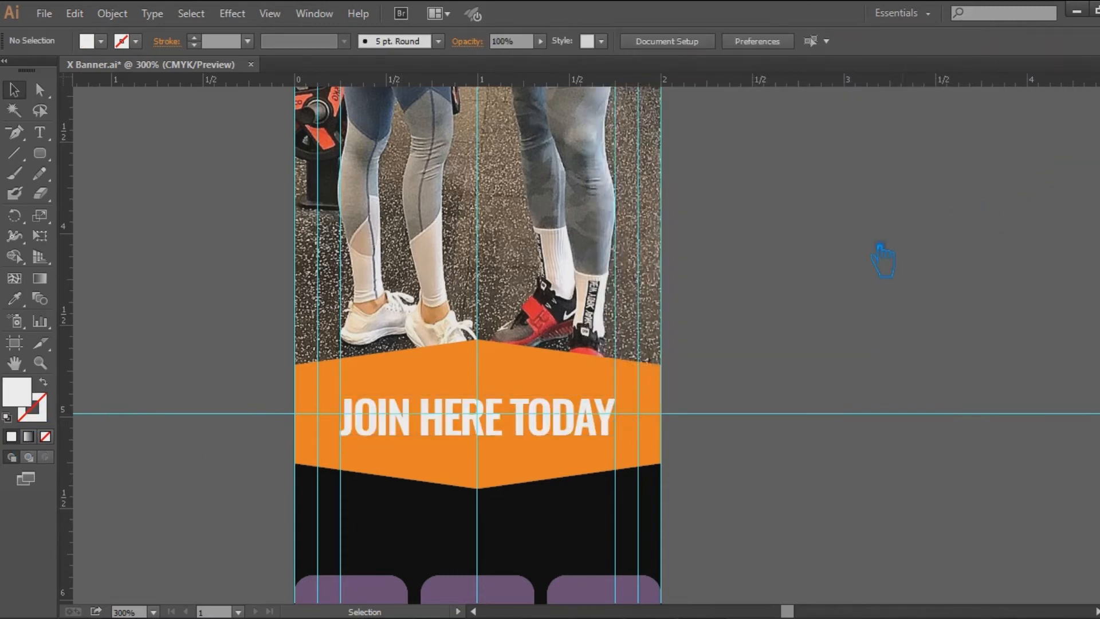
Create a black (000000) duplicate of the white JOIN HERE TODAY text and move it up clear of the original
left_click(582, 438)
key("ctrl+plus")
key("ctrl+plus")
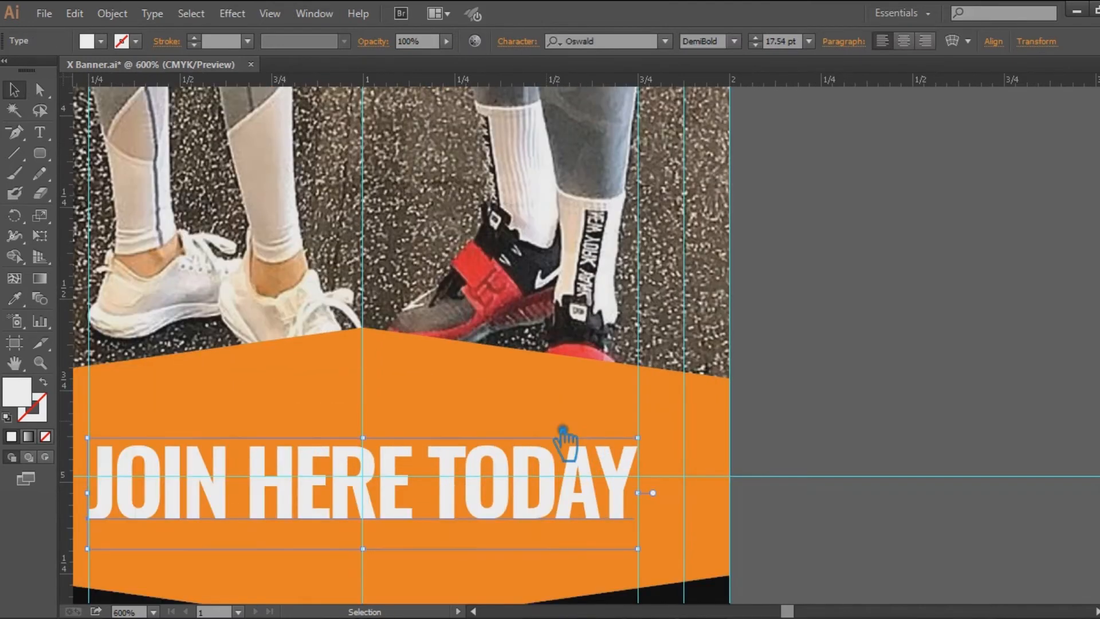
double_click(31, 404)
type("000000")
left_click(1002, 135)
key("Up")
key("Up")
key("Up")
key("Up")
key("Up")
key("Up")
key("Up")
key("Up")
key("Up")
key("Up")
key("Up")
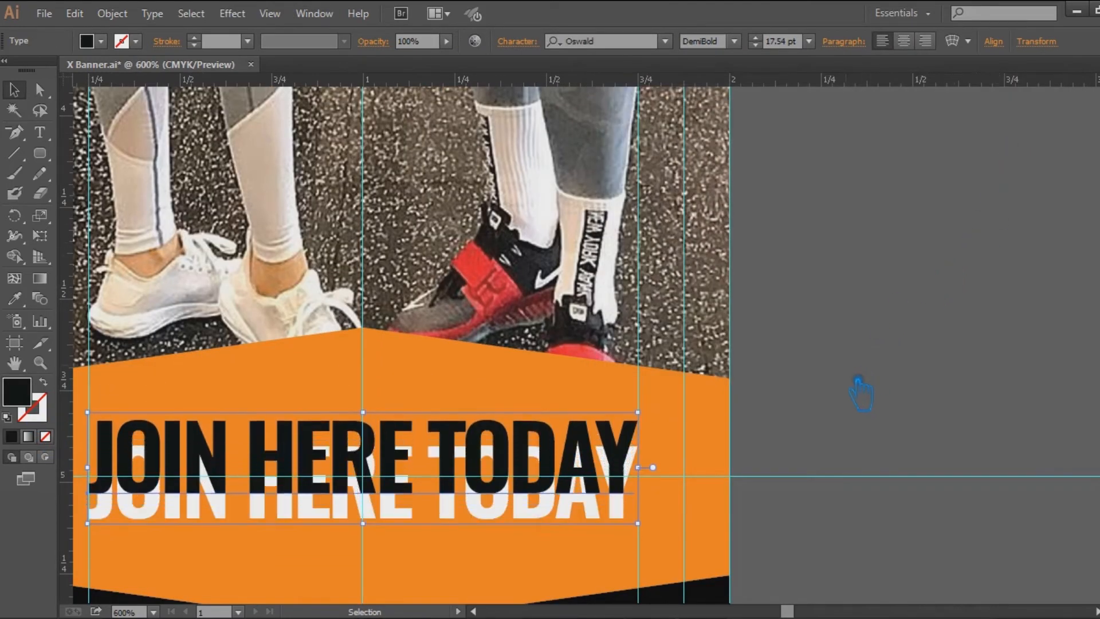
Cut the white JOIN HERE TODAY text and paste it in place in front of the black copy
left_click(521, 509)
key("ctrl+x")
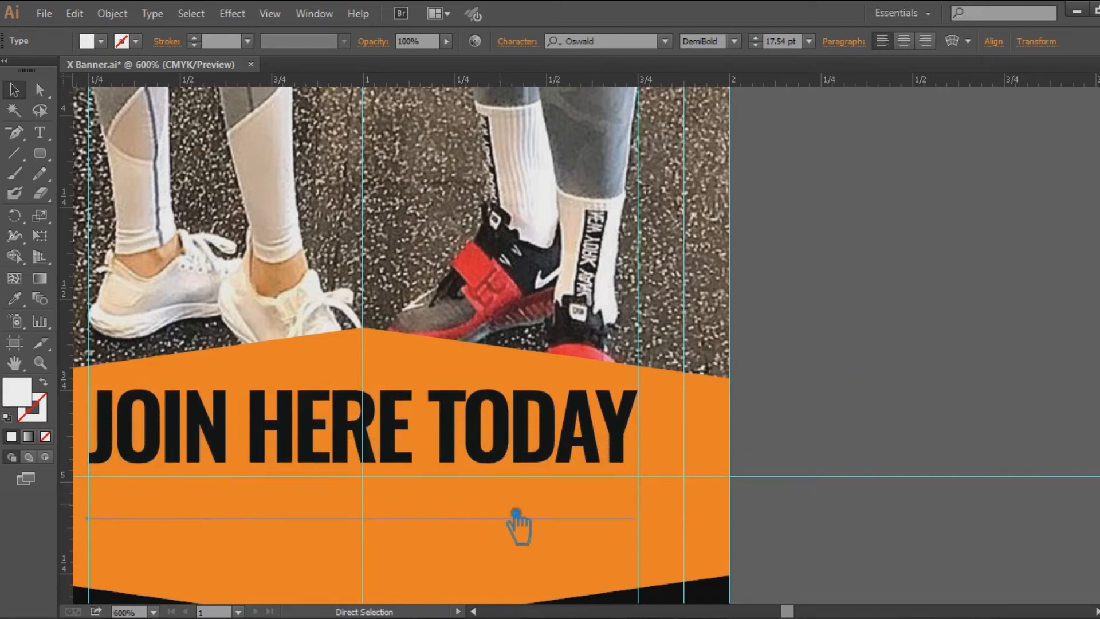
key("ctrl+f")
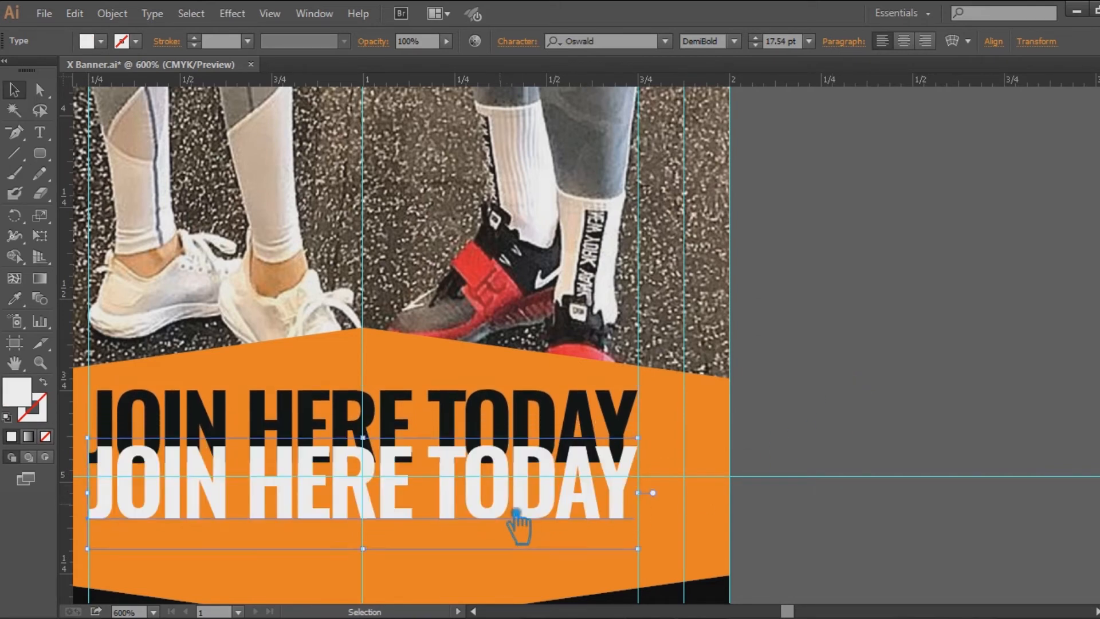
Nudge the black copy down until it sits slightly below the white text as a drop shadow
left_click(404, 429)
key("Down")
key("Down")
key("Down")
key("Down")
key("Down")
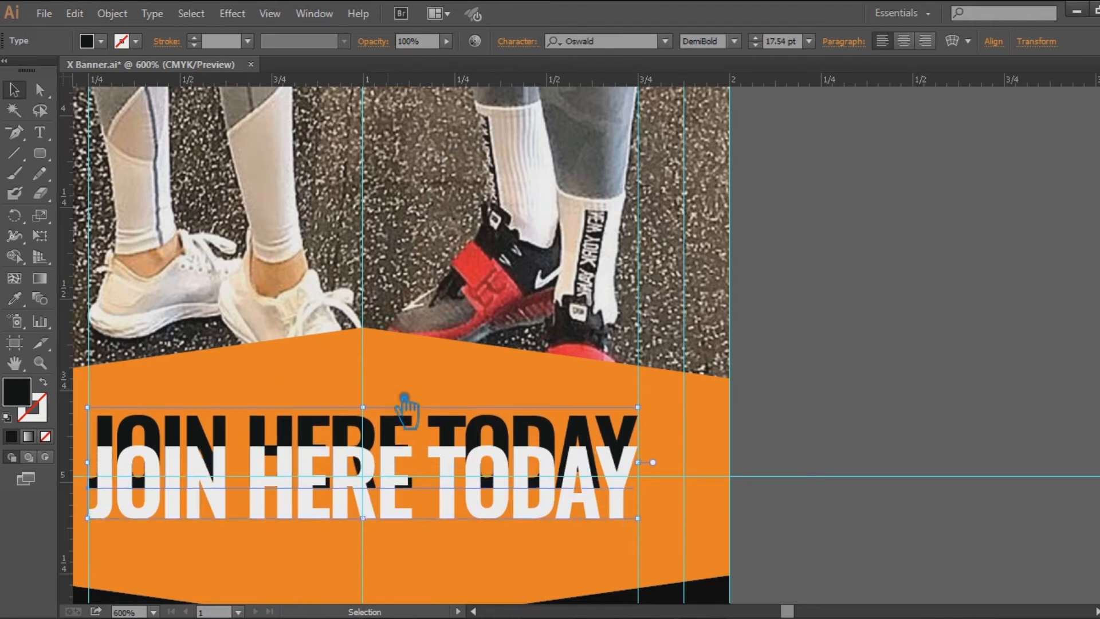
key("Down")
key("Down")
key("Down")
key("Down")
key("Down")
key("Down")
key("Down")
left_click_drag(400, 397, 1028, 138)
Select both the white text and its black shadow copy and move them slightly up together
key("ctrl+equal")
key("ctrl+equal")
key("ctrl+equal")
left_click(182, 342)
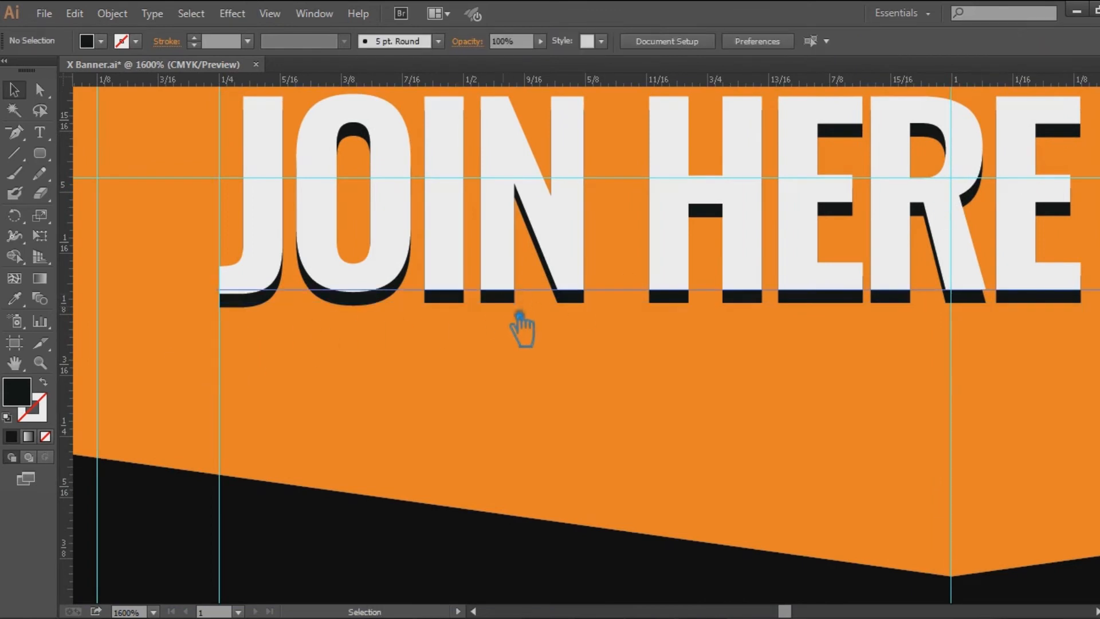
mouse_move(520, 322)
left_mouse_down()
mouse_move(344, 356)
mouse_move(172, 318)
mouse_move(447, 327)
mouse_move(331, 350)
mouse_move(548, 362)
mouse_move(778, 400)
left_mouse_up()
key("ctrl+equal")
key("ctrl+equal")
key("ctrl+equal")
left_click(339, 310)
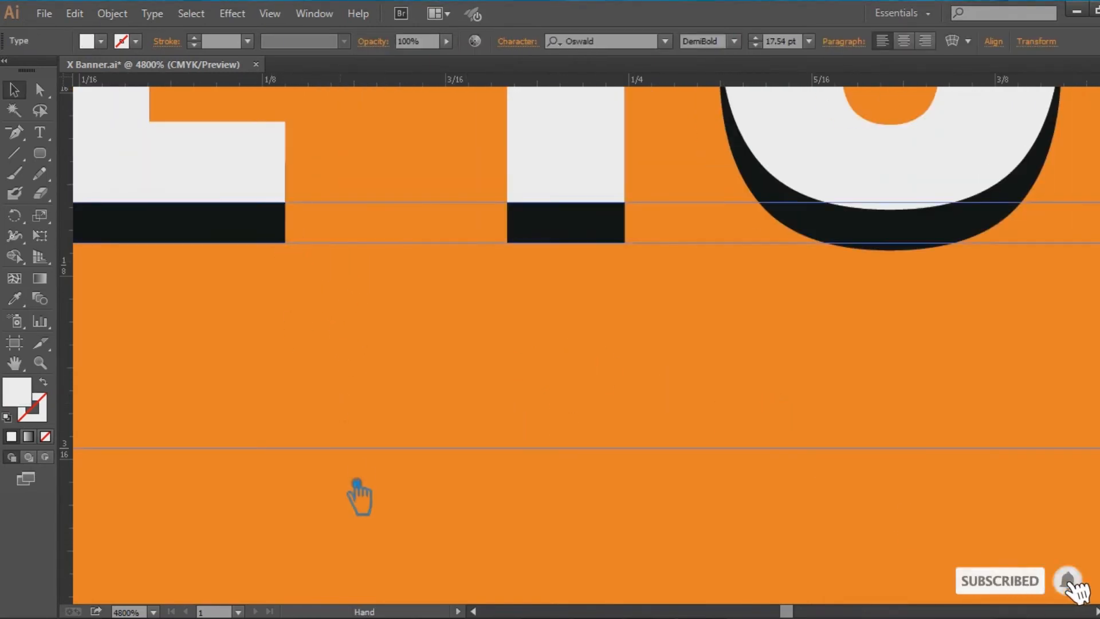
left_click_drag(359, 496, 587, 423)
left_click(405, 403)
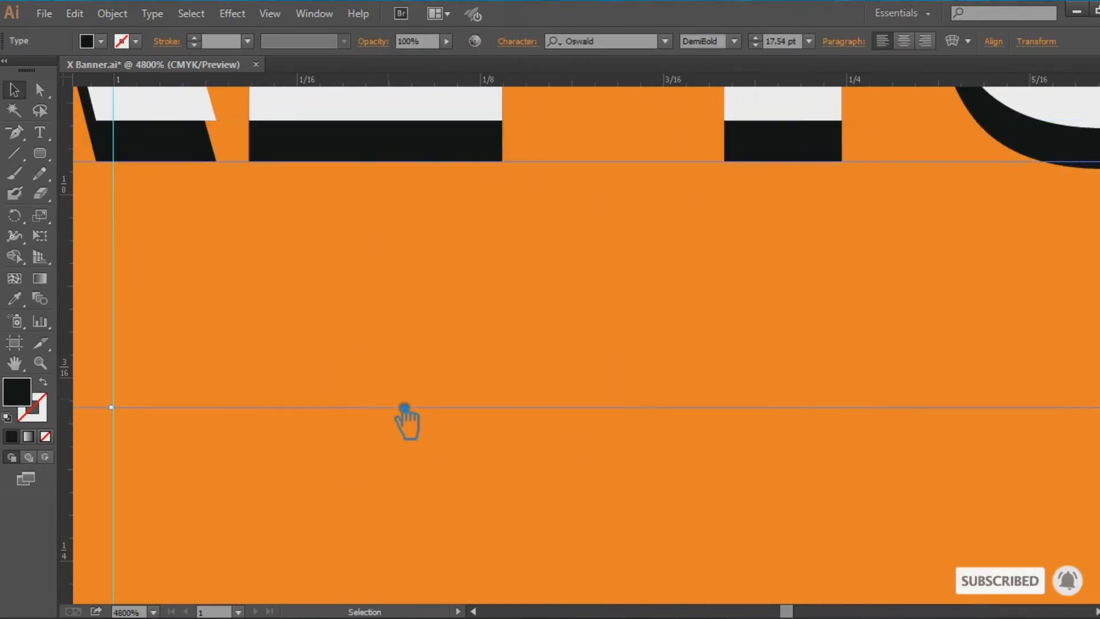
left_click_drag(332, 157, 336, 155)
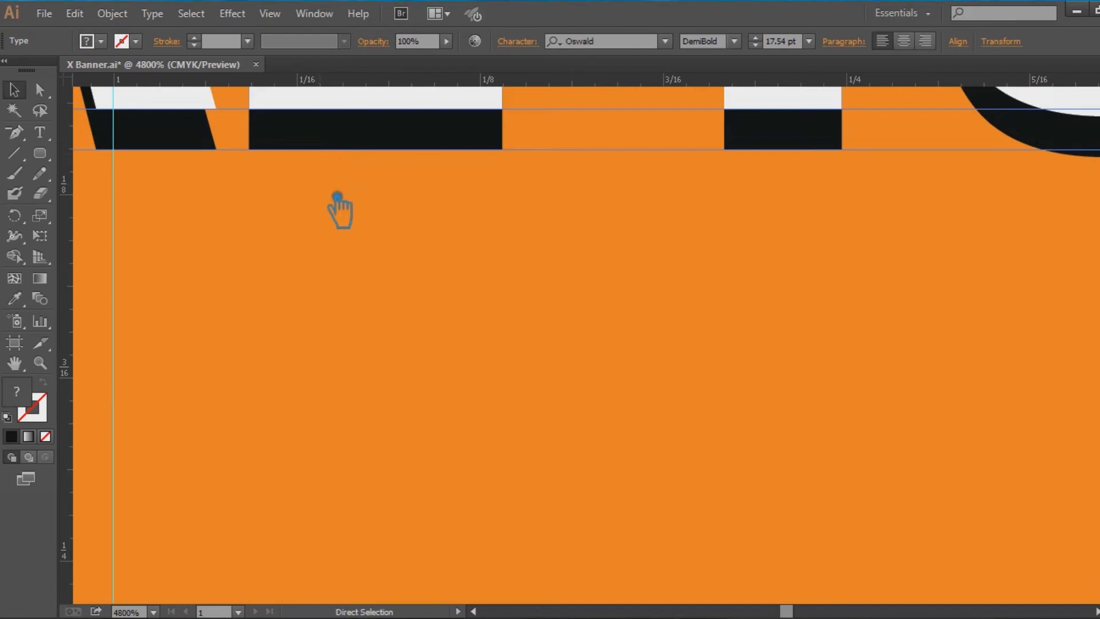
left_click_drag(352, 266, 547, 344)
key("ctrl+minus")
key("ctrl+minus")
key("ctrl+minus")
key("ctrl+minus")
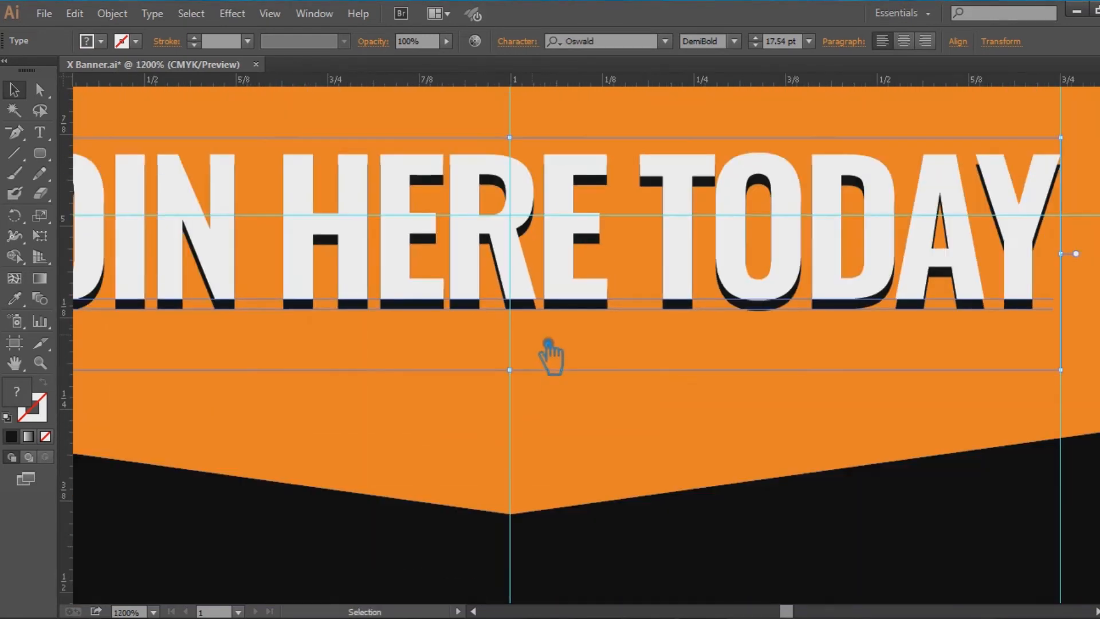
Move the white JOIN HERE TODAY text down closer to the black copy for a thinner shadow
key("ctrl+shift+a")
left_click(567, 308)
left_click(541, 291, "shift")
left_click(541, 291, "shift")
left_click(545, 295, "shift")
left_click_drag(531, 257, 530, 263)
key("ctrl+minus")
key("ctrl+minus")
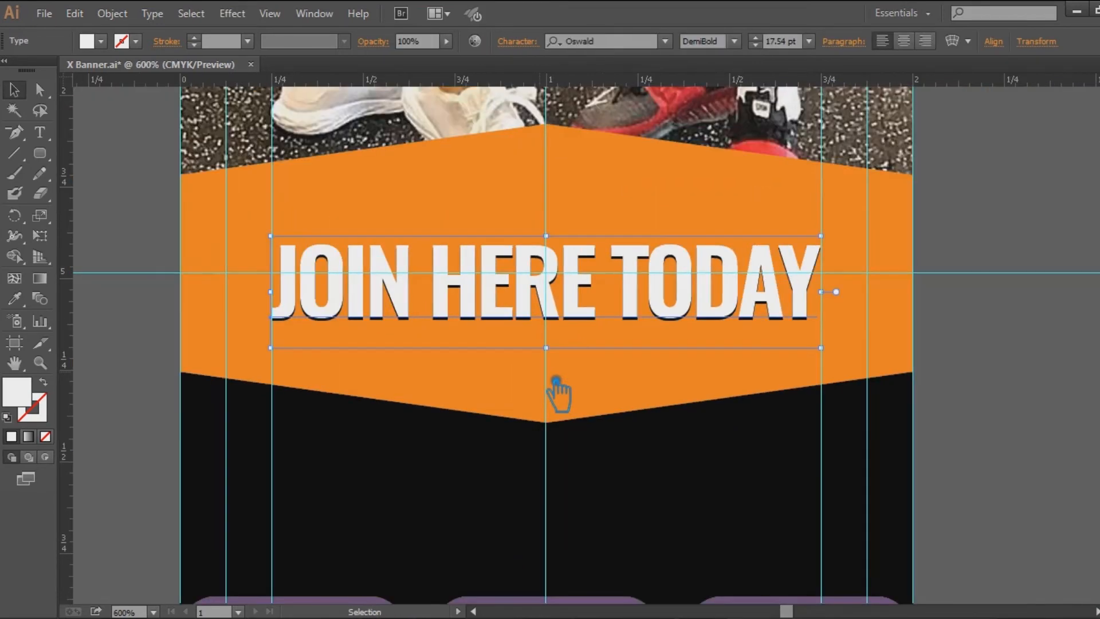
Group the white text with its black shadow and nudge the group up to the middle of the orange band
scroll(589, 386, "up", 1)
left_click_drag(856, 379, 196, 243)
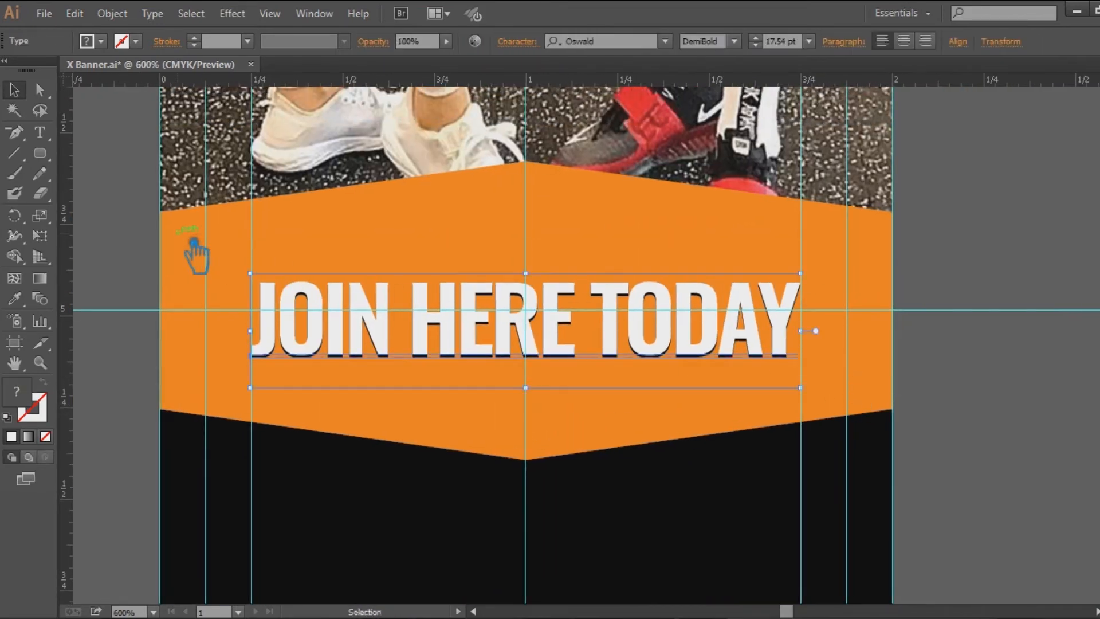
key("ctrl+g")
key("Up")
key("Up")
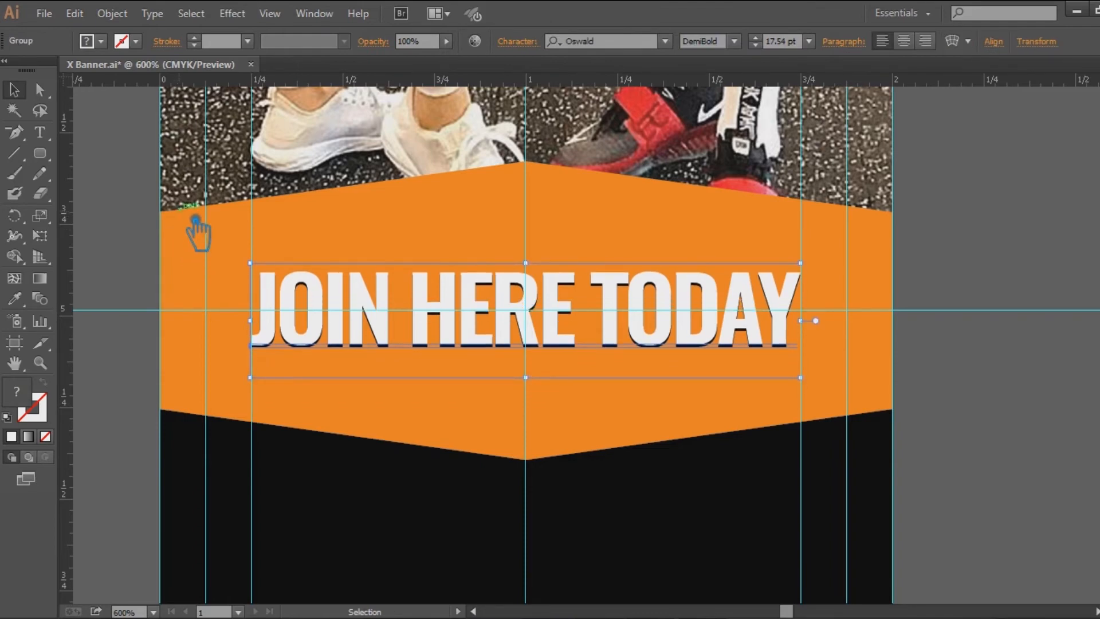
key("ctrl+shift+a")
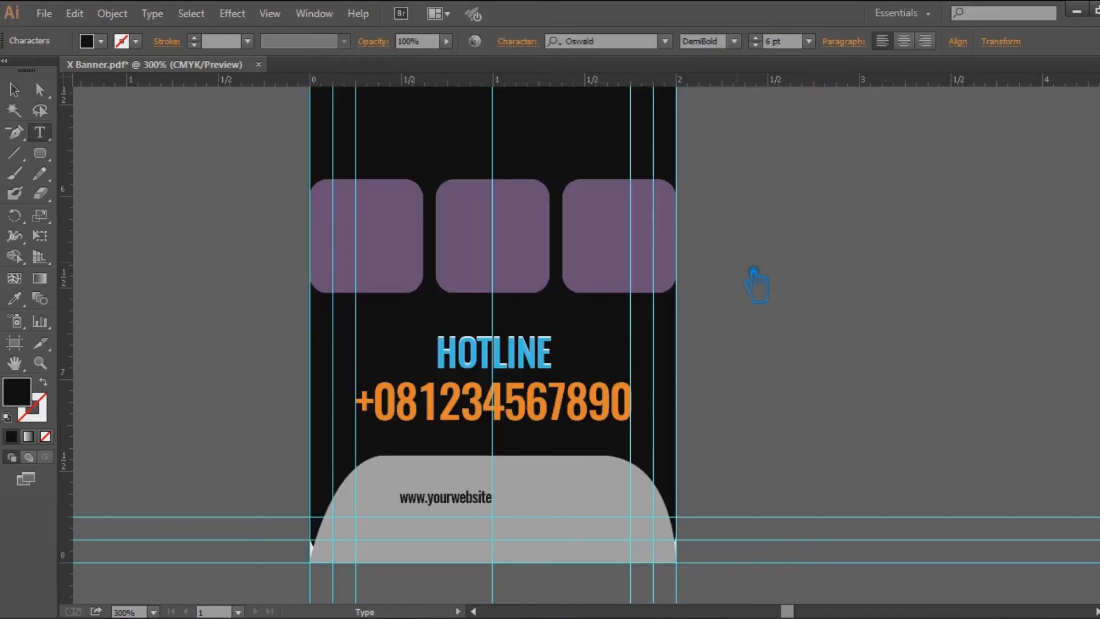
left_click(14, 90)
left_click_drag(530, 517, 599, 550)
left_click(726, 452)
left_click(523, 507)
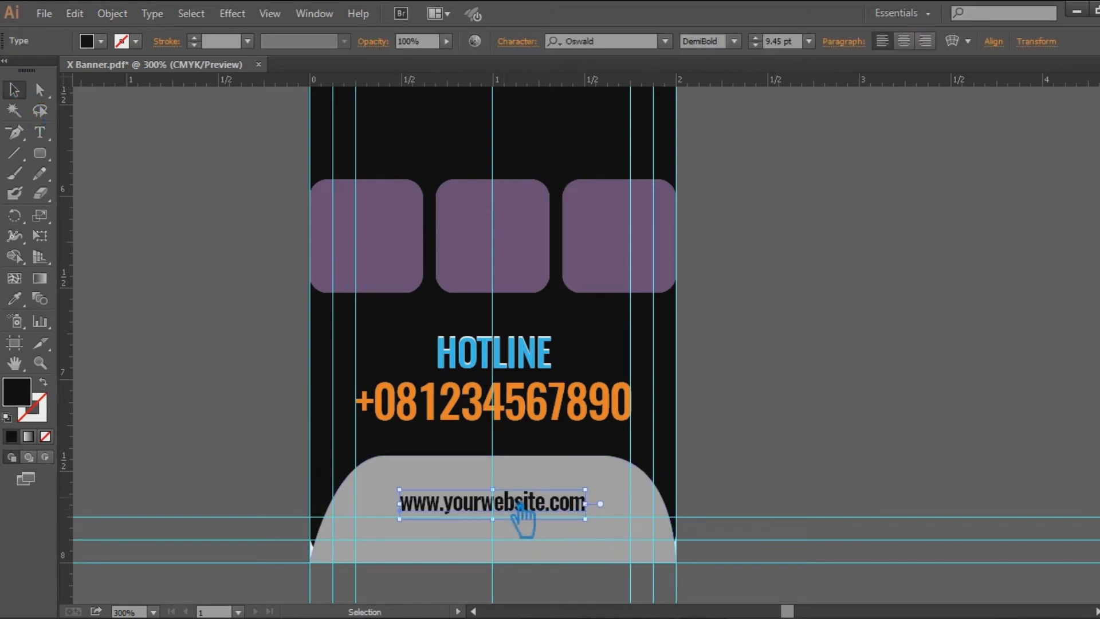
left_click(808, 453)
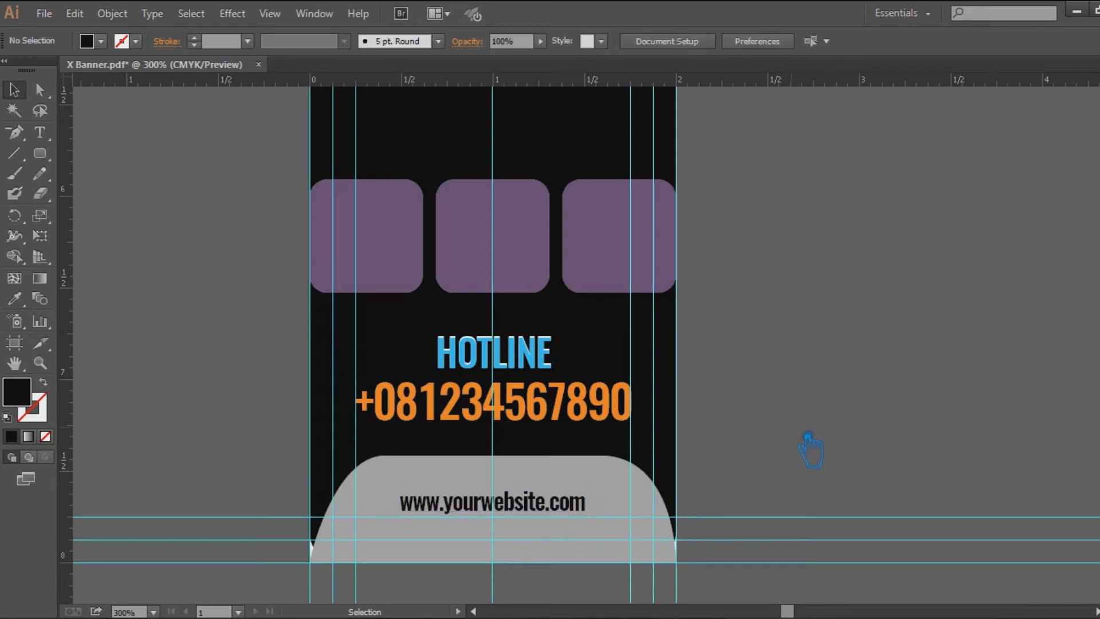
left_click(522, 516)
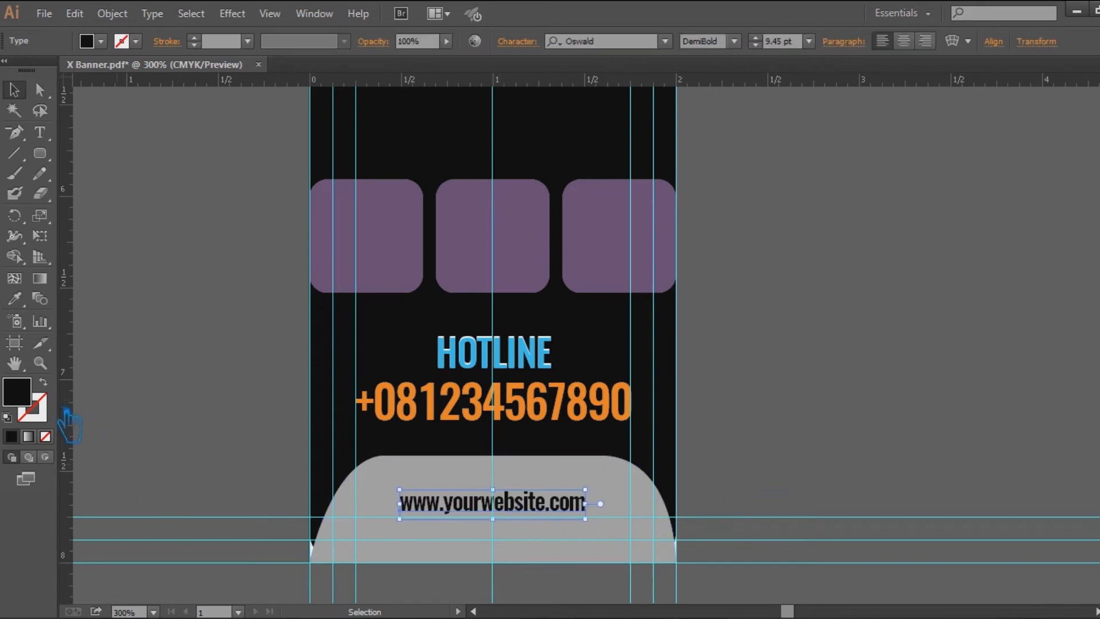
left_click(15, 298)
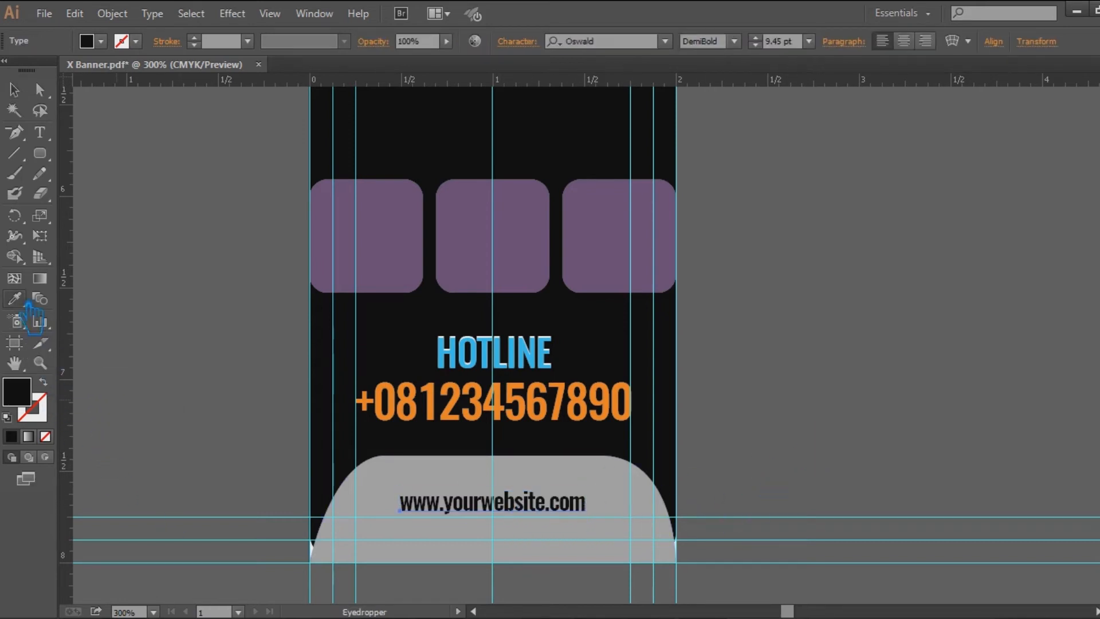
left_click(453, 363)
key("ctrl+z")
left_click_drag(641, 98, 648, 251)
mouse_move(535, 103)
left_mouse_down()
mouse_move(572, 427)
mouse_move(546, 87)
left_mouse_up()
left_click(496, 284)
left_click(15, 89)
Fill the rounded gray panel at the banner's bottom with black (#000000)
left_click_drag(566, 396, 537, 83)
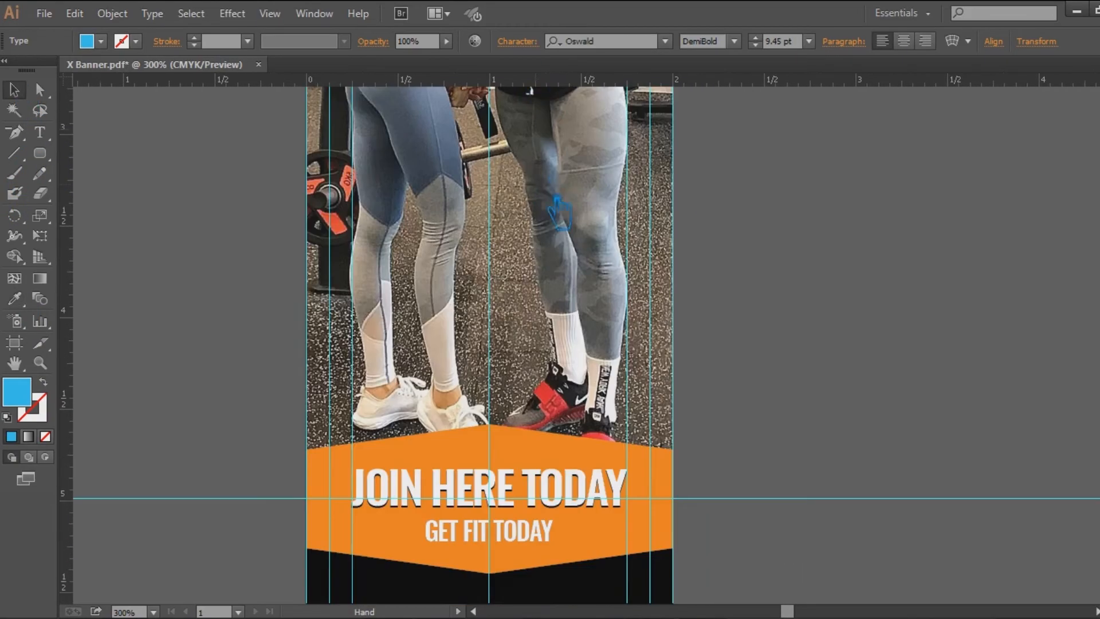
left_click_drag(551, 232, 544, 42)
left_click_drag(560, 430, 556, 39)
left_click(613, 419)
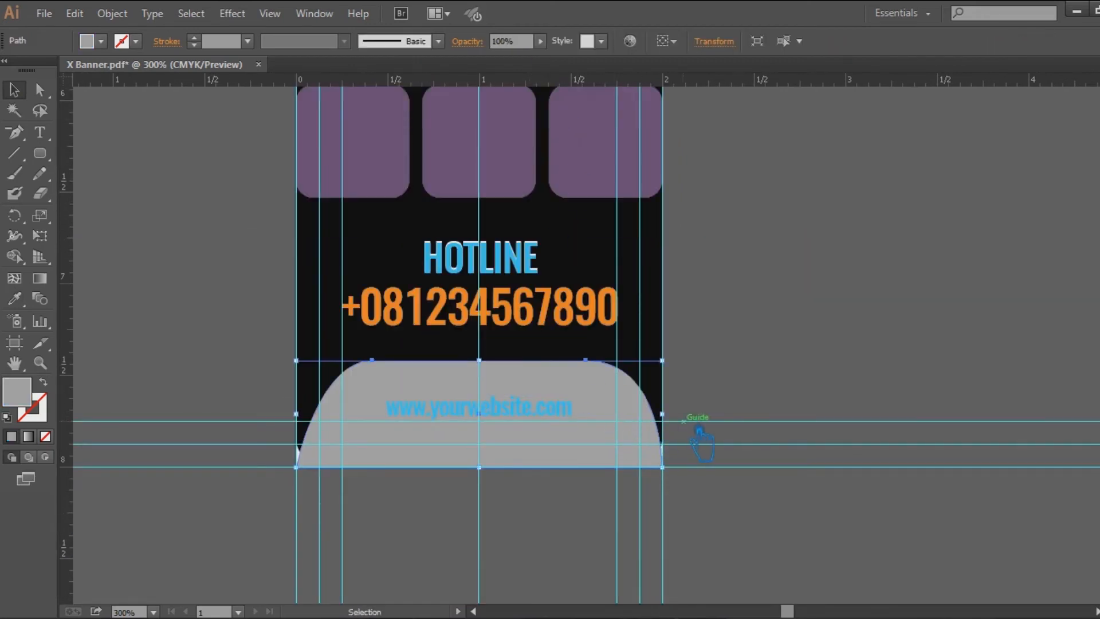
double_click(23, 395)
left_click(627, 365)
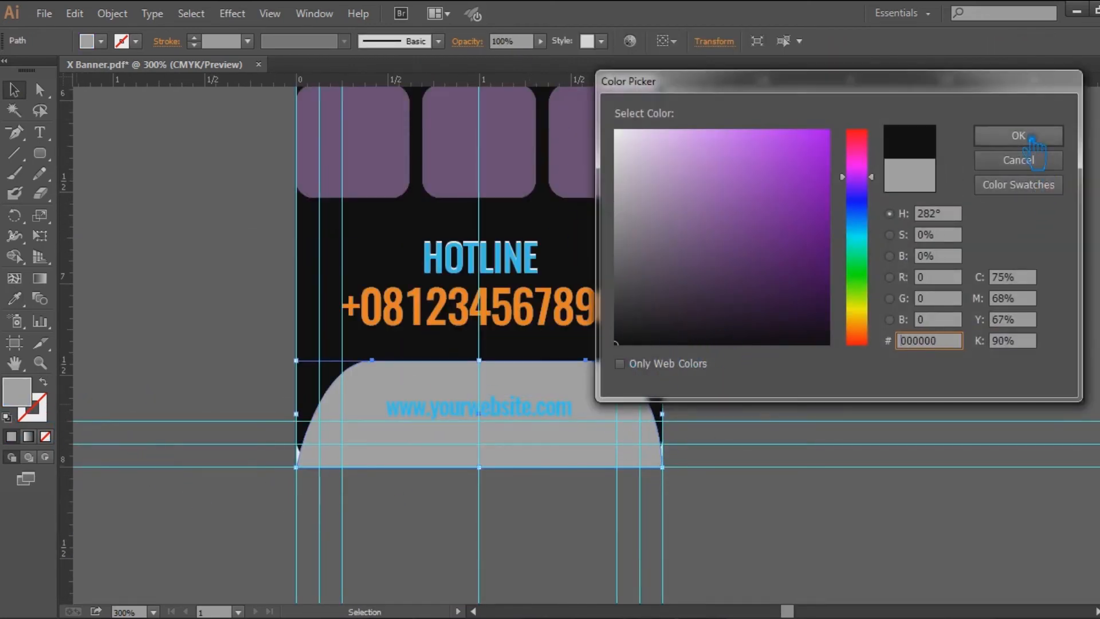
left_click(1014, 136)
left_click(843, 244)
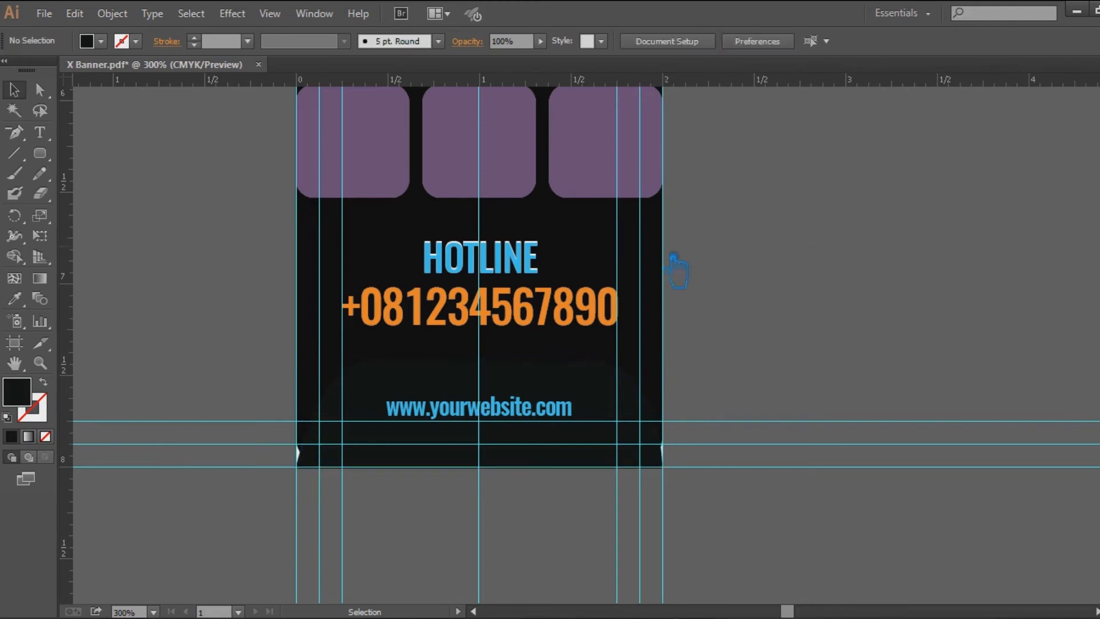
Recolour the bottom panel light blue by sampling the HOTLINE text with the Eyedropper
left_click(608, 387)
left_click(14, 298)
left_click(444, 270)
left_click(14, 90)
Try the orange sampled from the JOIN HERE TODAY band on the website text, and undo it
left_click(529, 421)
left_click(14, 298)
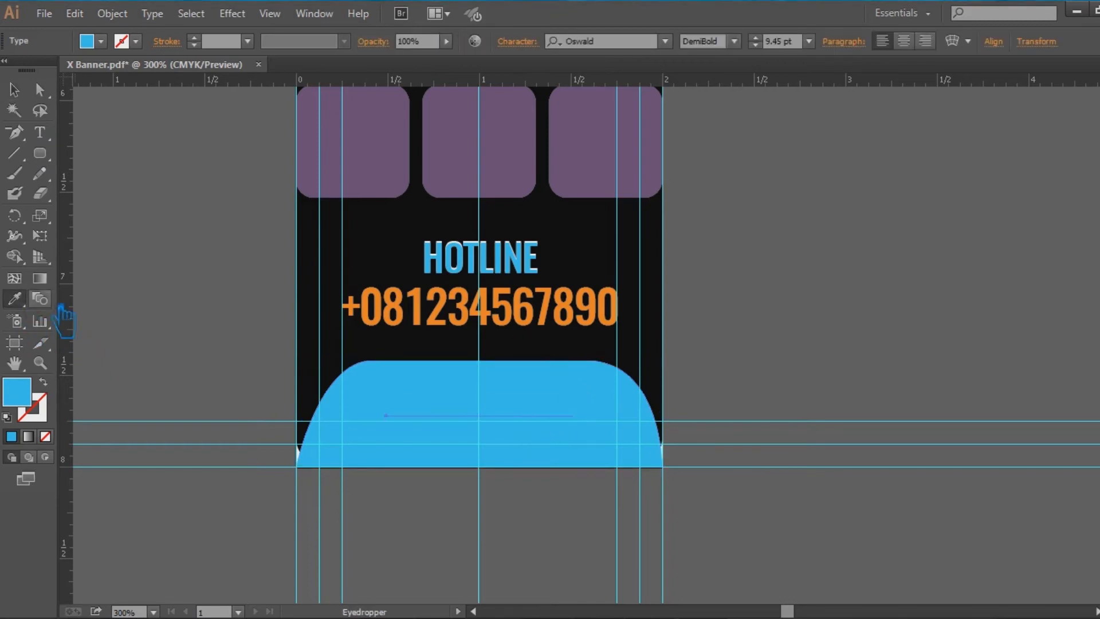
scroll(491, 331, "up", 5)
left_click(327, 245)
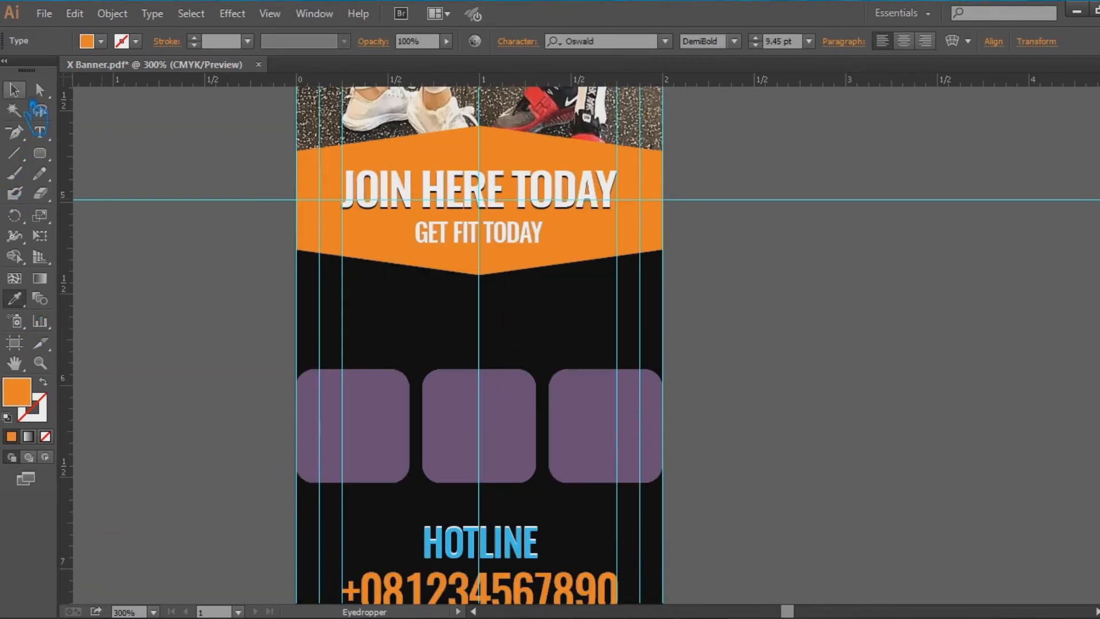
left_click(16, 92)
left_click(914, 373)
key("space")
left_click_drag(788, 501, 782, 201)
key("ctrl+z")
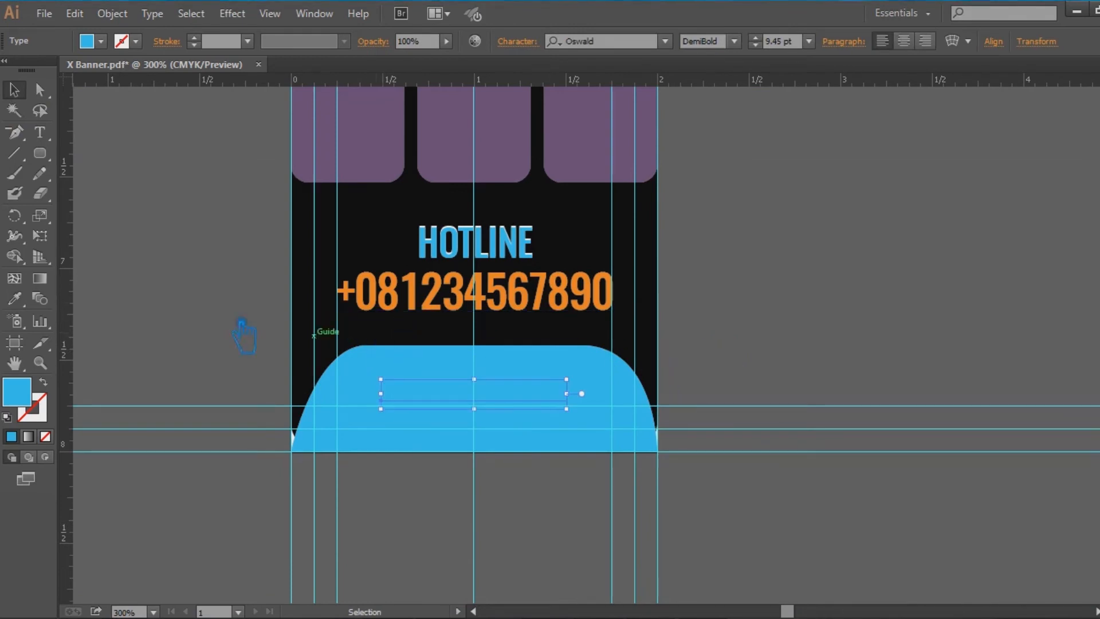
Recolour the bottom panel orange by sampling the JOIN HERE TODAY band with the Eyedropper
left_click(40, 90)
left_click(350, 404)
left_click(14, 298)
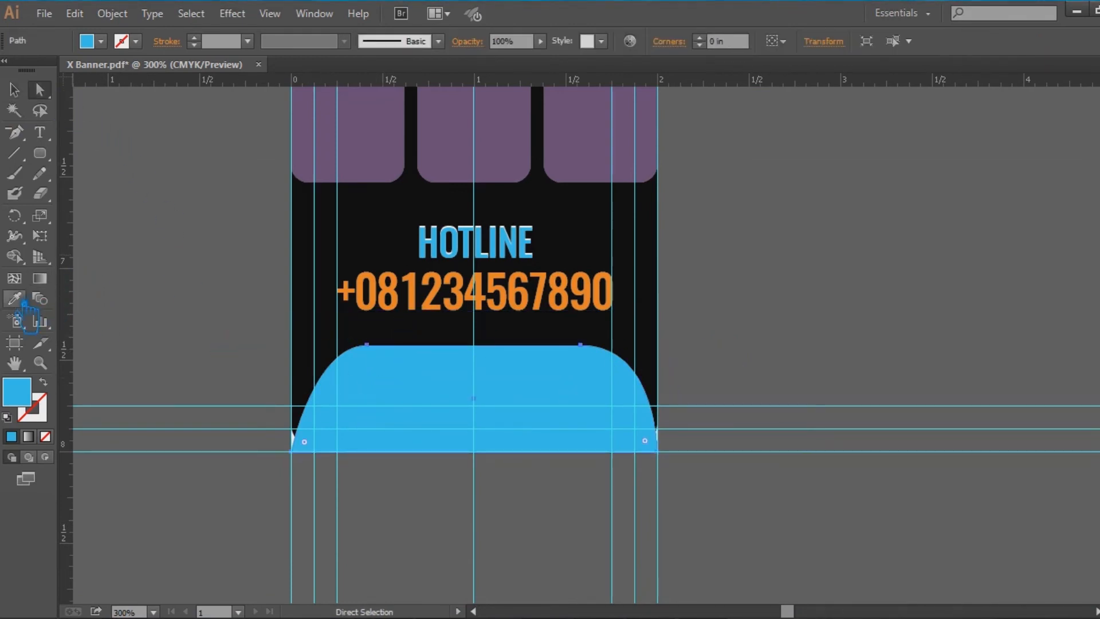
scroll(327, 306, "up", 4)
left_click(344, 169)
left_click(14, 90)
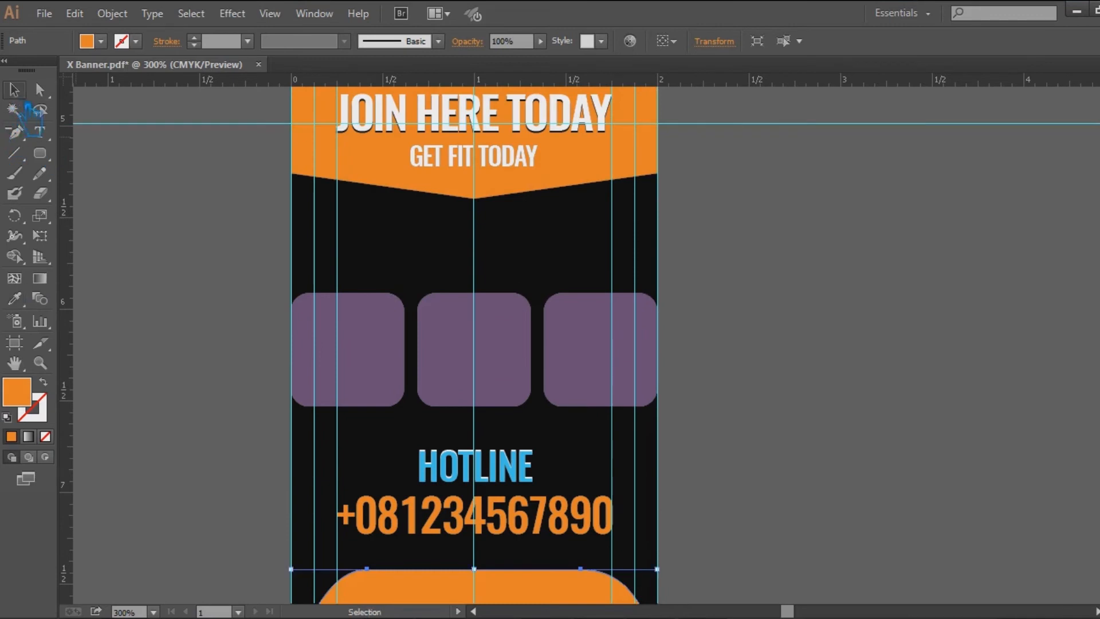
left_click(818, 504)
scroll(814, 492, "down", 4)
left_click(516, 374)
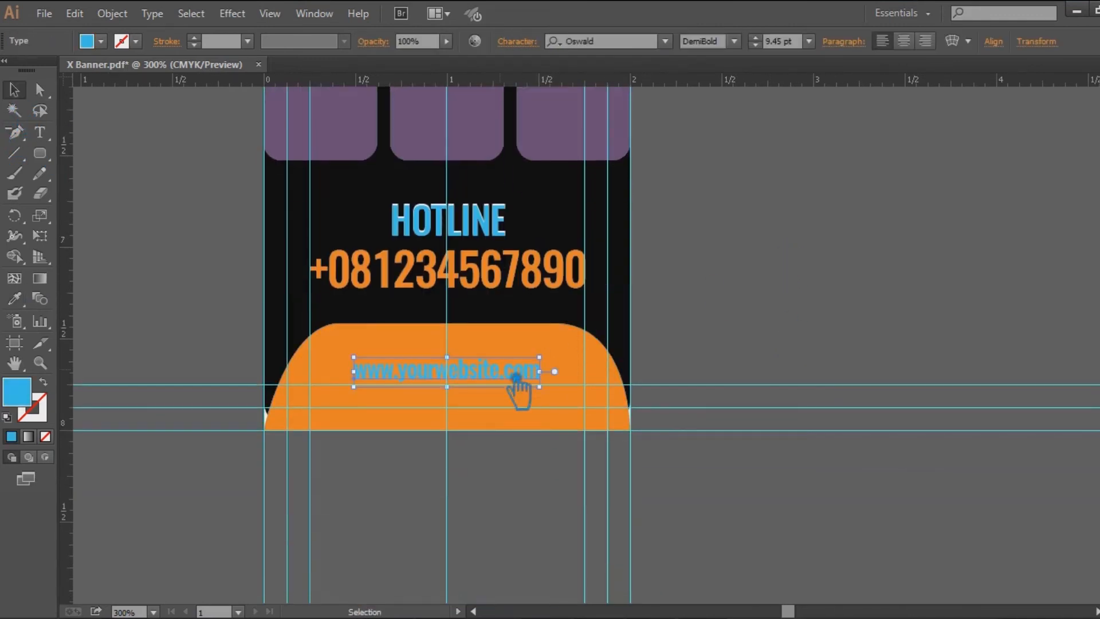
double_click(26, 400)
left_click(749, 315)
left_click(982, 139)
left_click(857, 265)
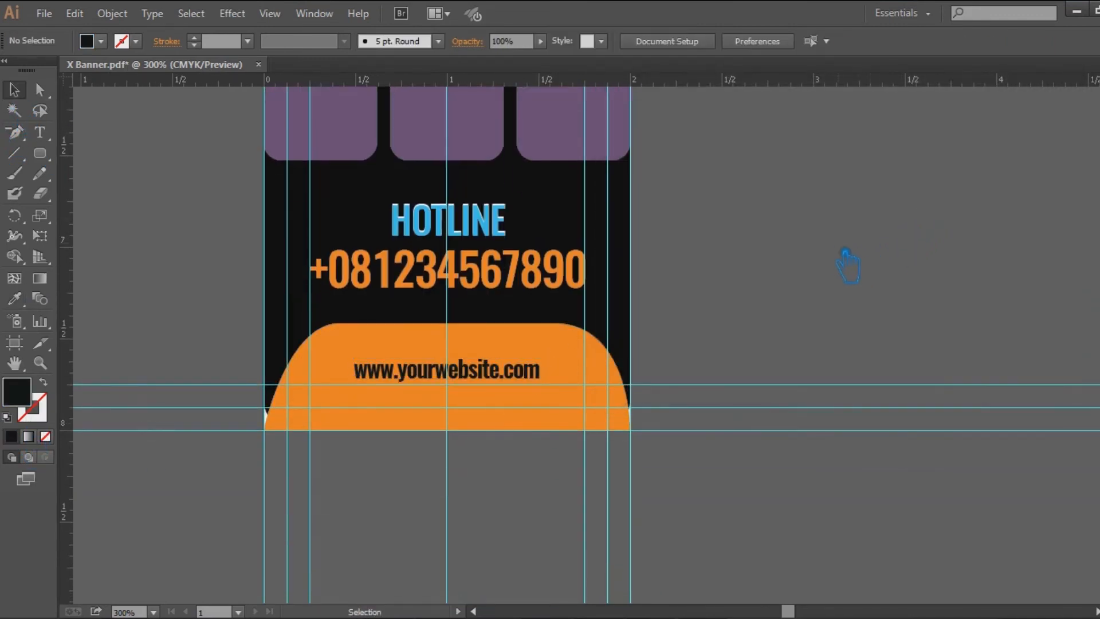
left_click(493, 373)
key("Down")
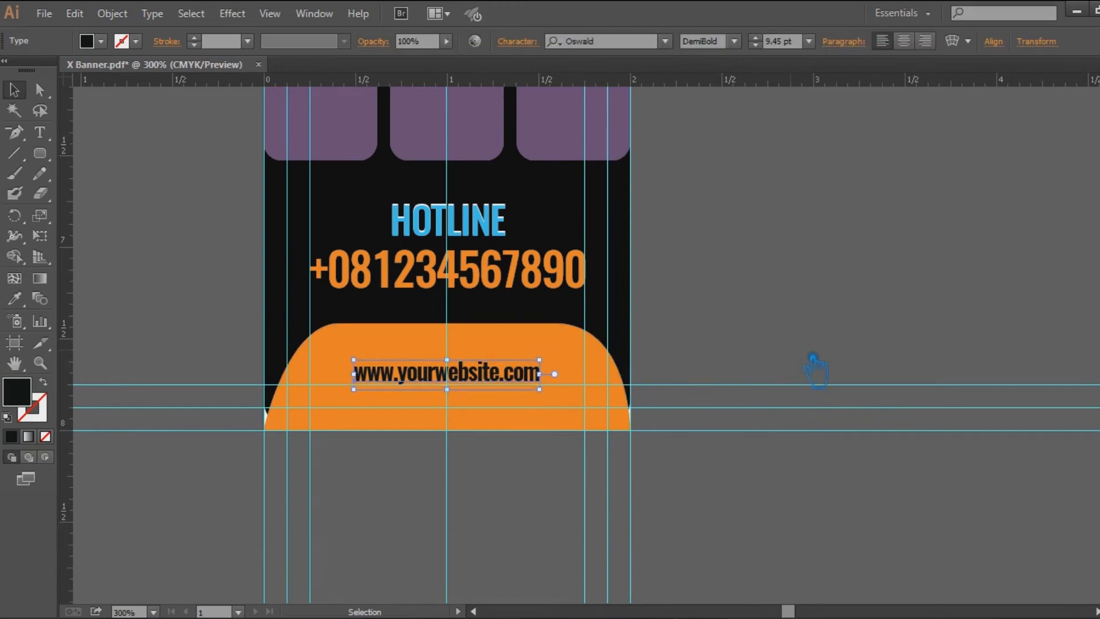
left_click(852, 358)
key("ctrl+equal")
key("ctrl+equal")
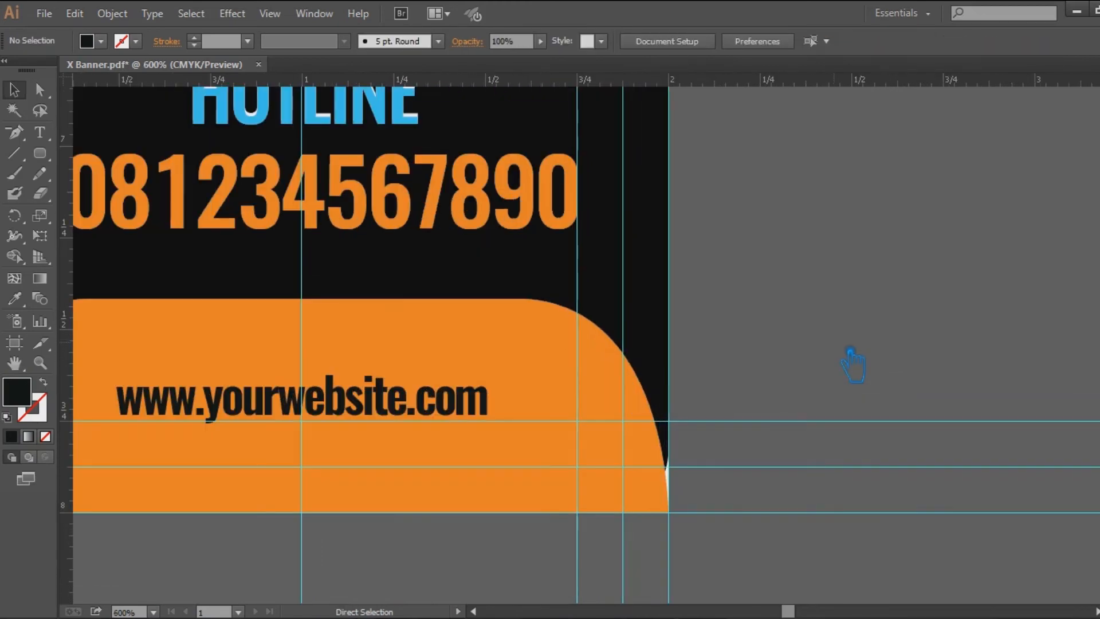
left_click_drag(729, 338, 871, 301)
left_click(509, 366)
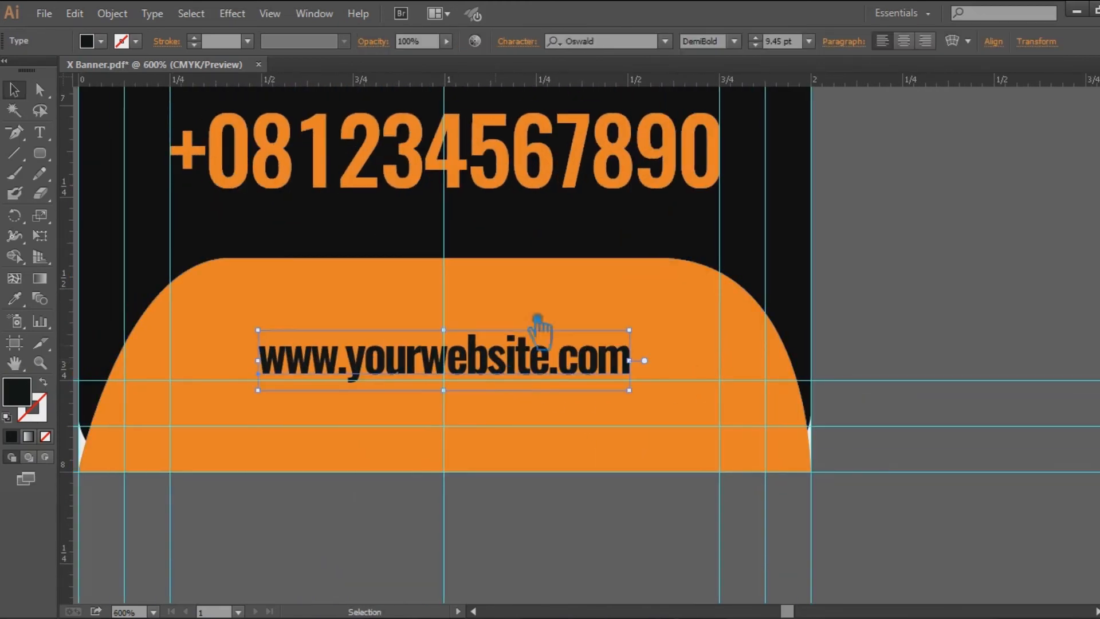
left_click(533, 46)
left_click(526, 196)
left_click(555, 310)
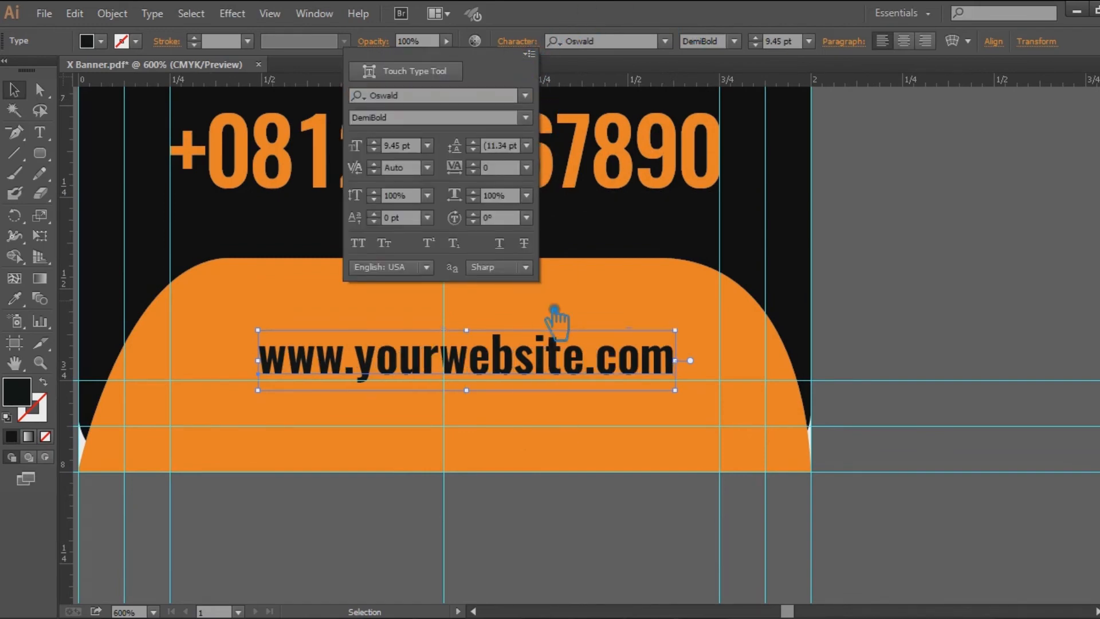
left_click(526, 195)
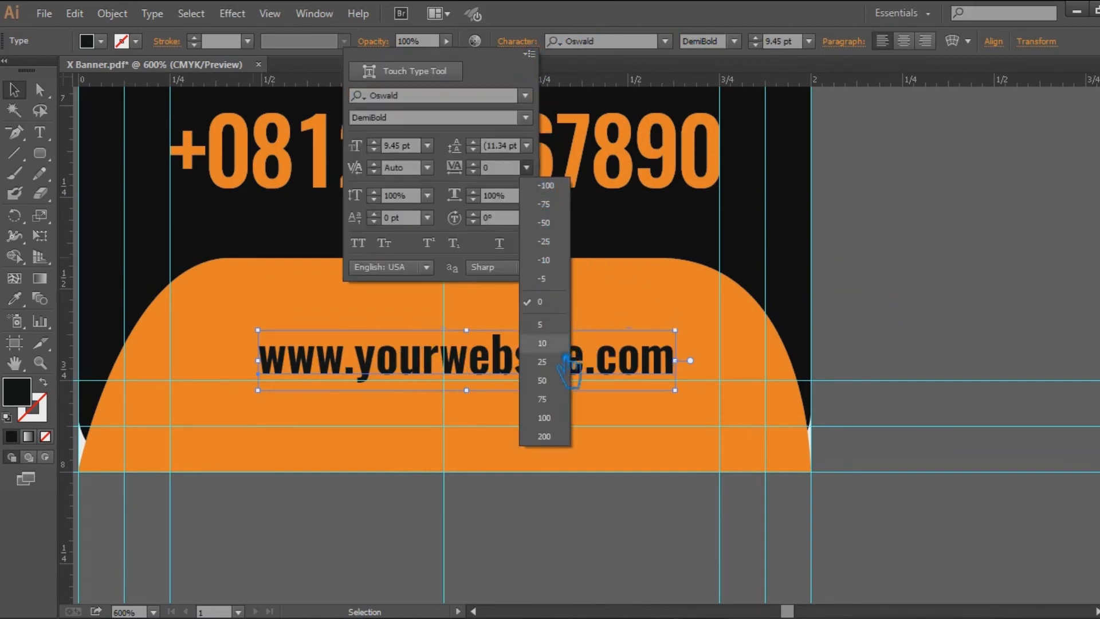
left_click(544, 342)
left_click(790, 312)
Re-centre the website text on the vertical middle guide and move it slightly up
key("Left")
key("Left")
key("Left")
key("Left")
key("Left")
key("Left")
key("Left")
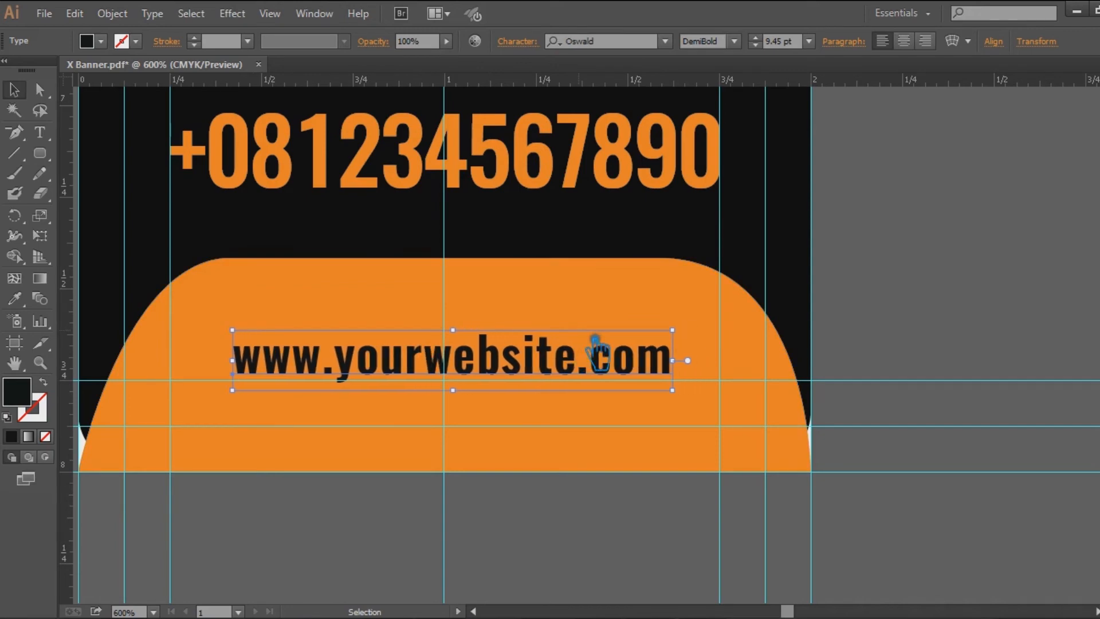
key("Right")
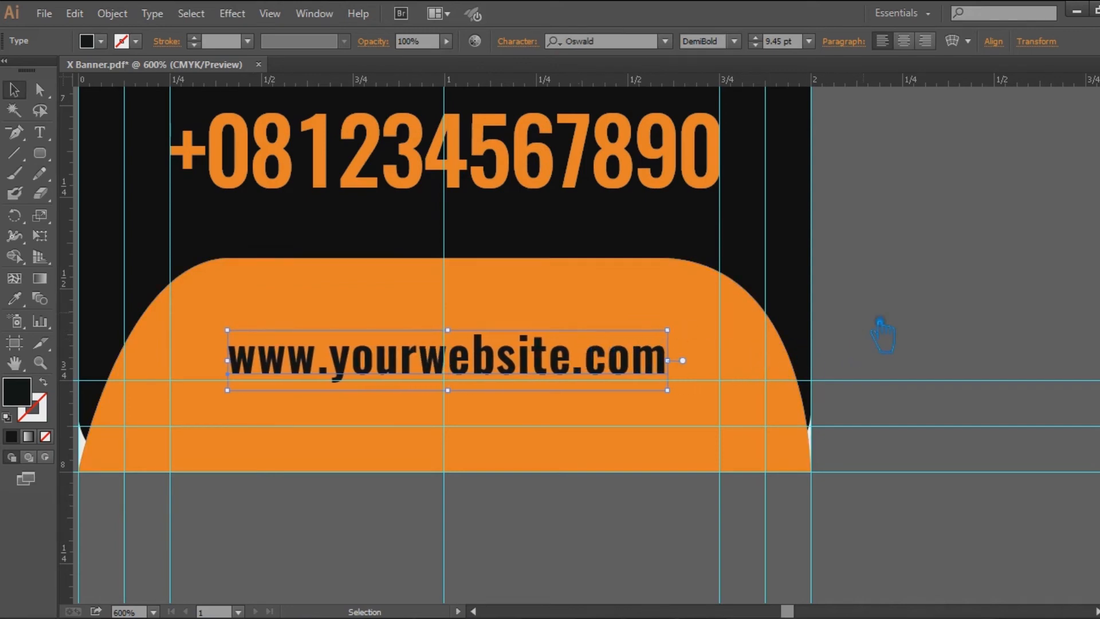
left_click(883, 333)
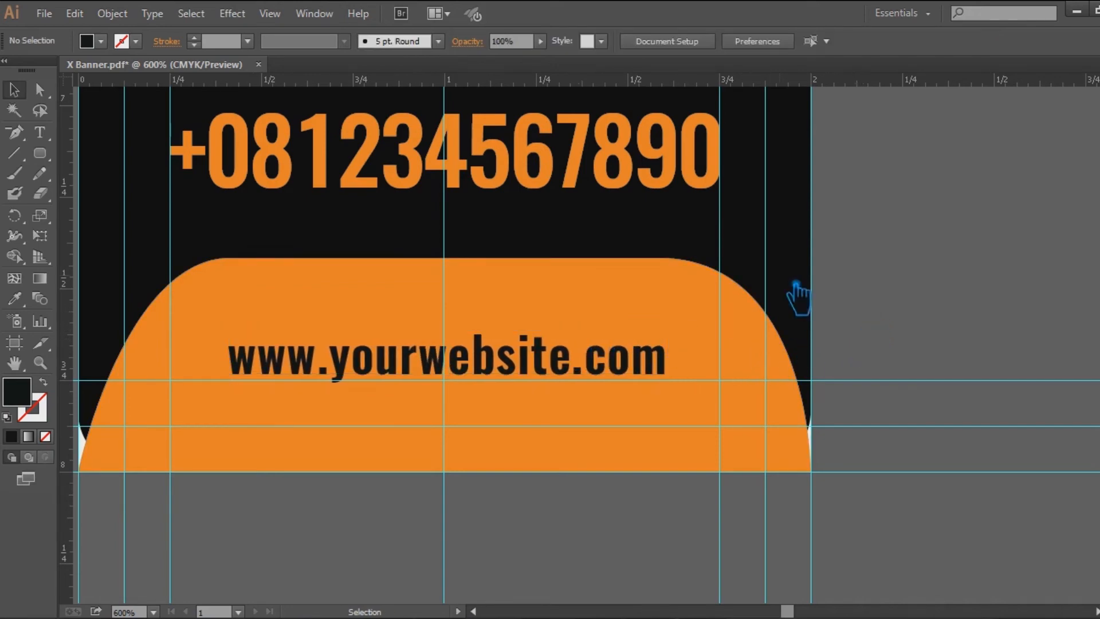
mouse_move(417, 368)
left_mouse_down()
mouse_move(422, 346)
mouse_move(405, 356)
mouse_move(405, 378)
left_mouse_up()
left_click(440, 420)
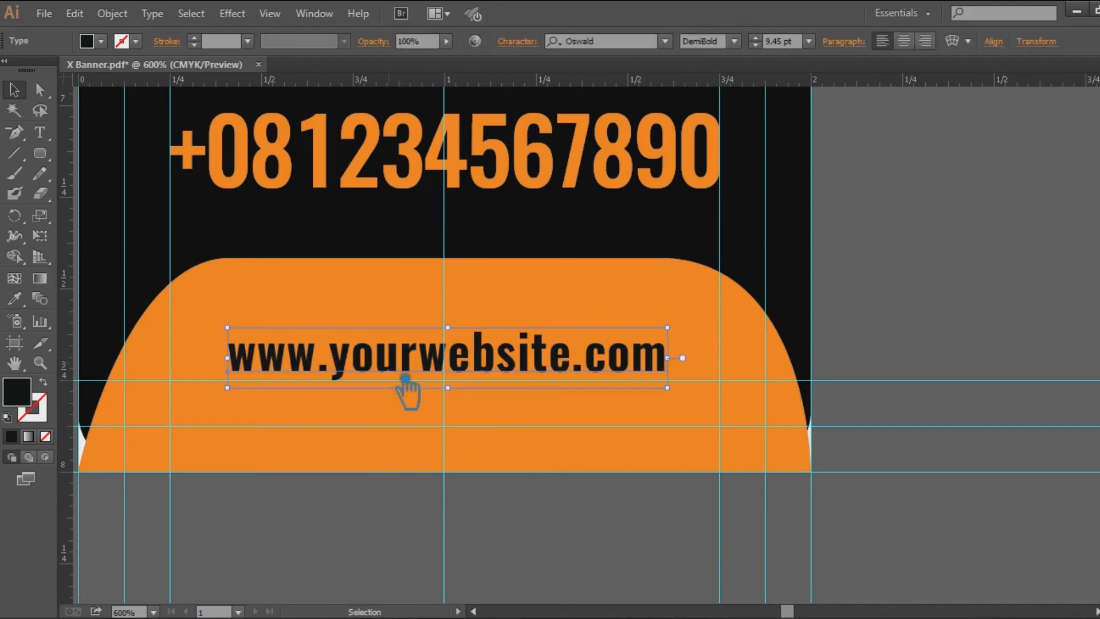
left_click(464, 523)
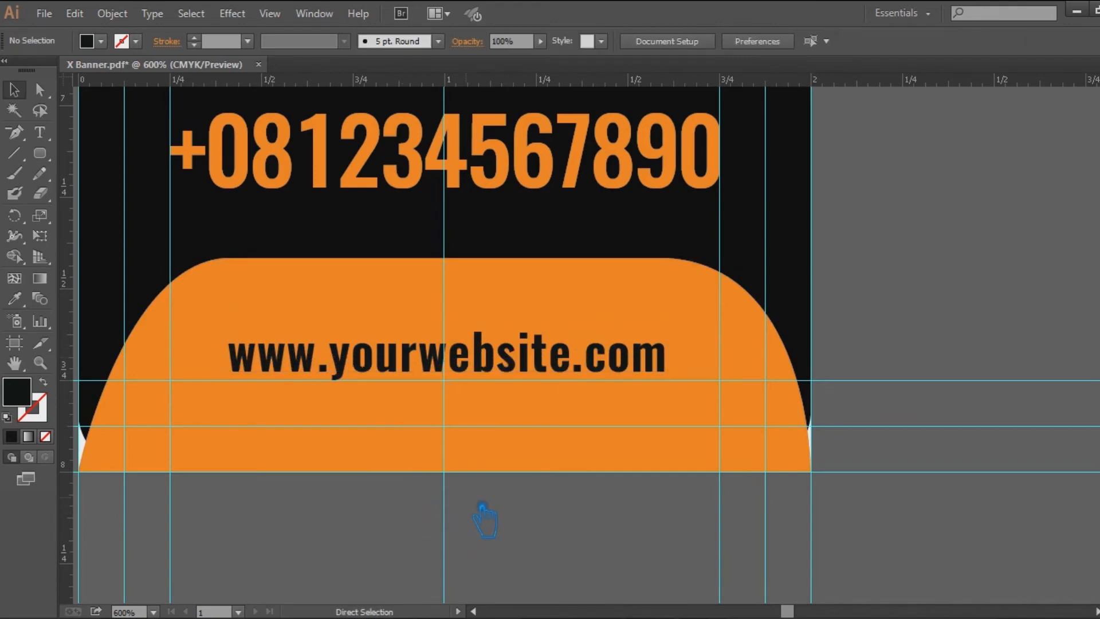
Nudge the orange phone number under HOTLINE slightly down toward the orange panel
key("ctrl+minus")
key("ctrl+minus")
key("ctrl+minus")
left_click_drag(721, 220, 697, 412)
left_click_drag(752, 373, 747, 240)
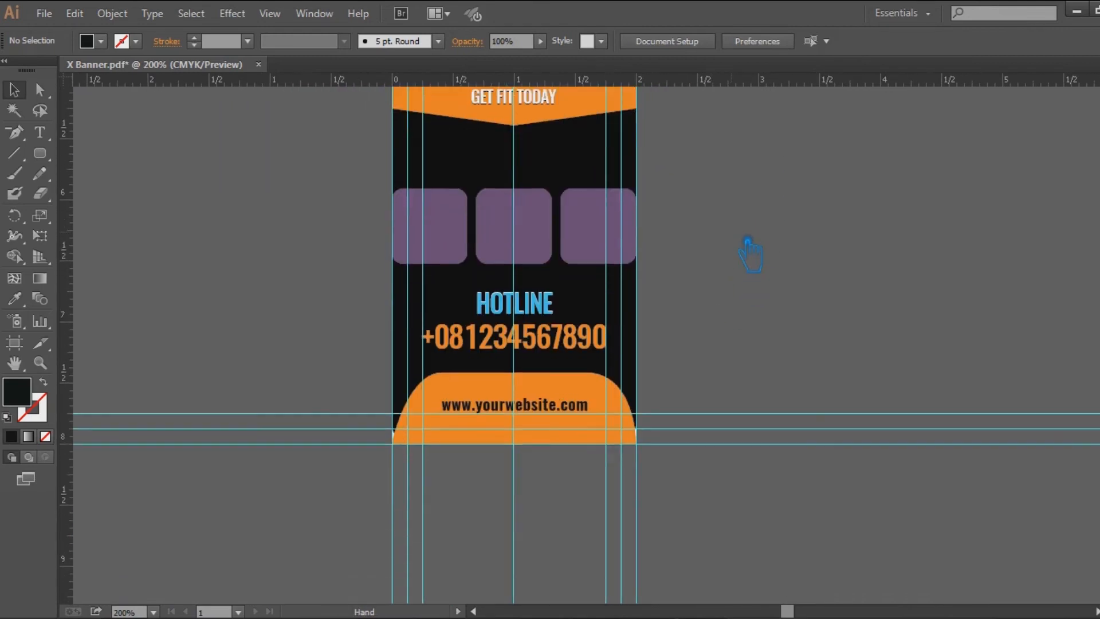
left_click(551, 343)
key("Down")
key("Down")
left_click(542, 318)
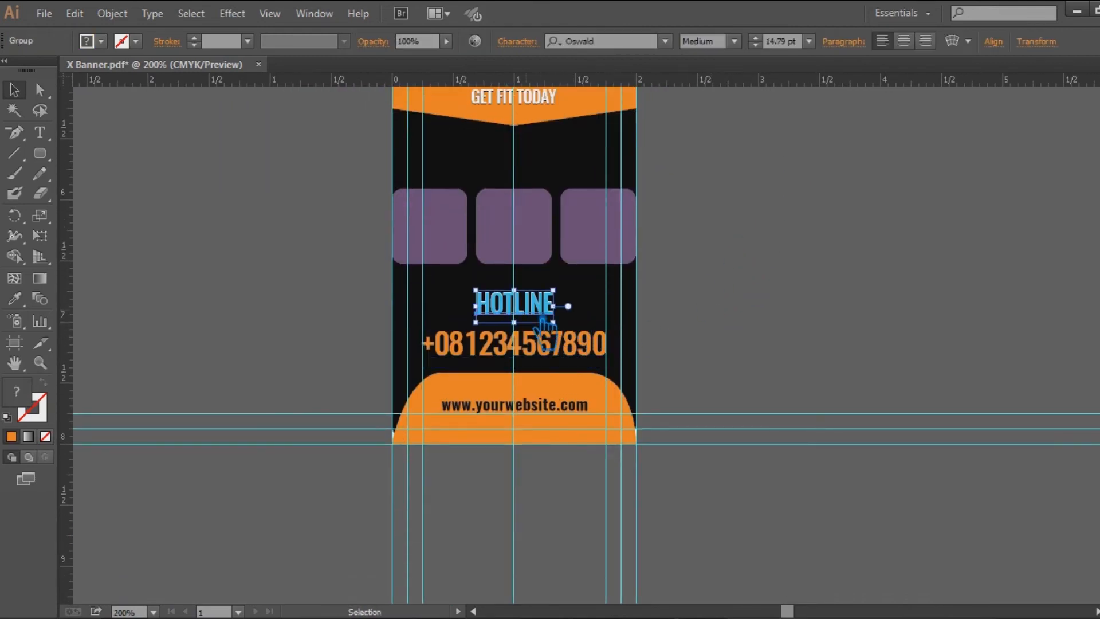
left_click(783, 303)
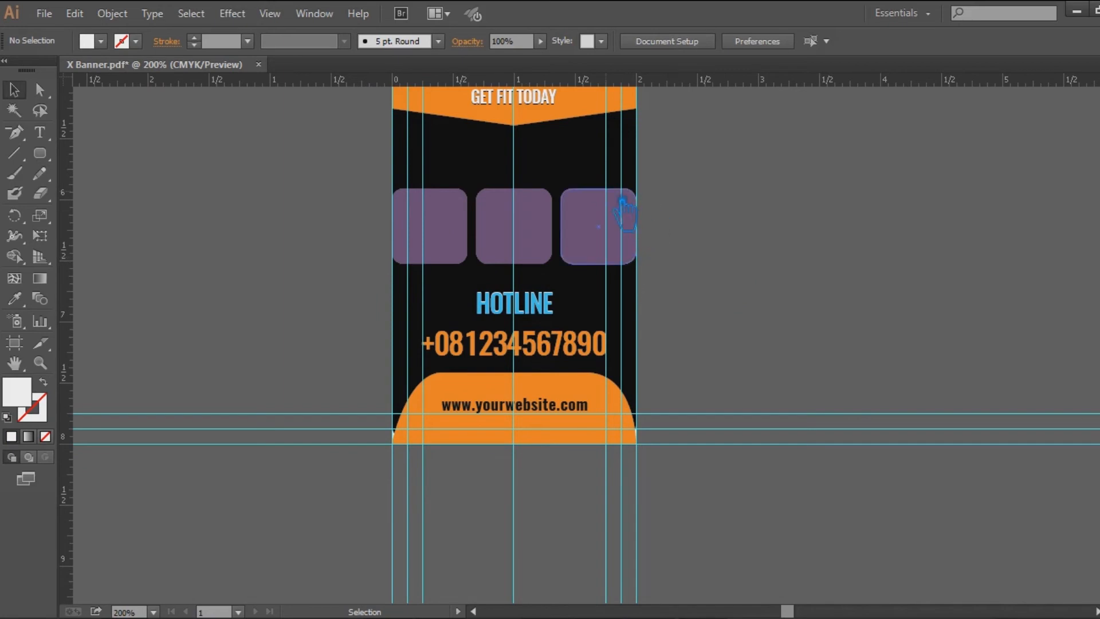
scroll(618, 205, "up", 5)
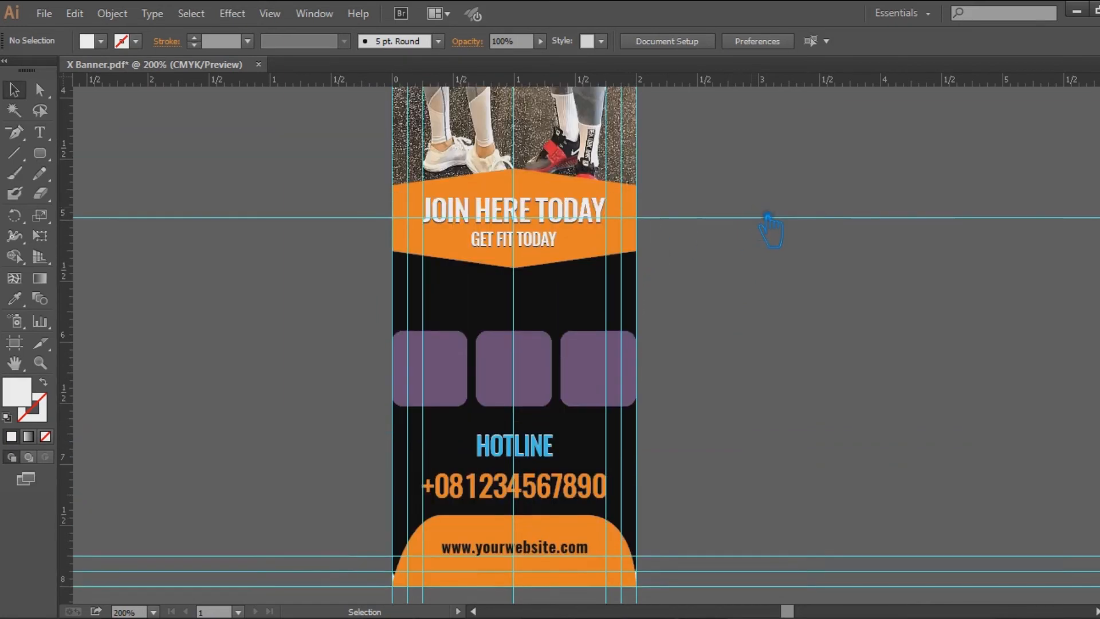
left_click_drag(462, 383, 611, 475)
left_click(761, 377)
left_click_drag(40, 153, 115, 172)
left_click(433, 437)
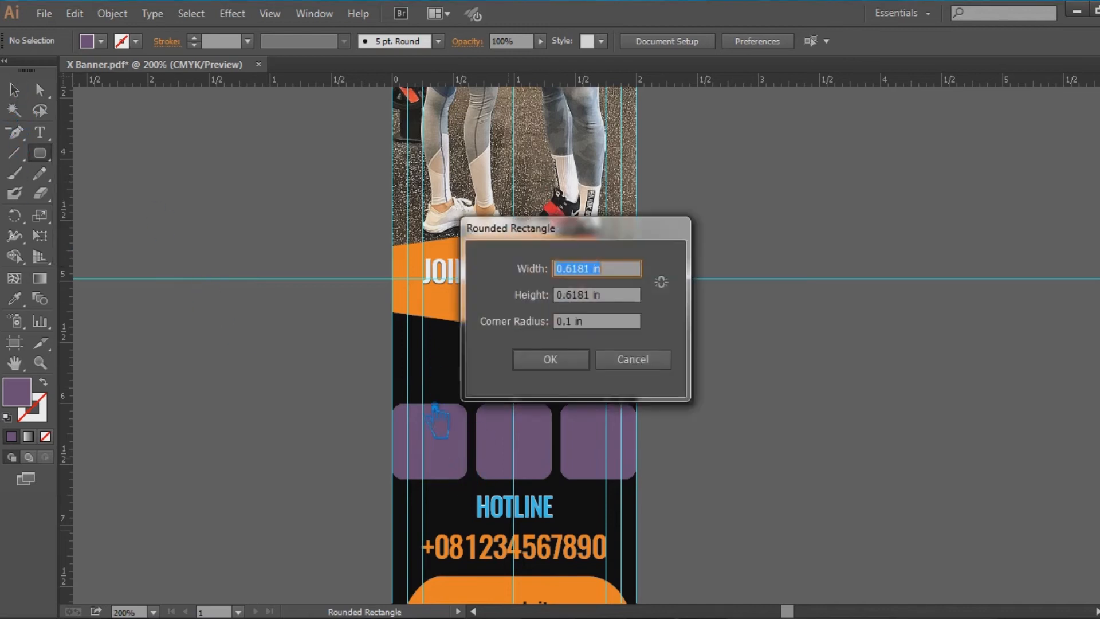
left_click(629, 359)
Duplicate the row of purple rounded squares beside the banner and ungroup the copy
key("v")
left_click(444, 467)
left_click_drag(445, 467, 736, 404)
right_click(736, 404)
left_click(765, 487)
Try shrinking the first copied square to a circle of about 0.2 in, and delete it
left_click(727, 395)
left_click_drag(762, 344, 737, 373)
left_click(750, 429)
key("ctrl+z")
key("ctrl+plus")
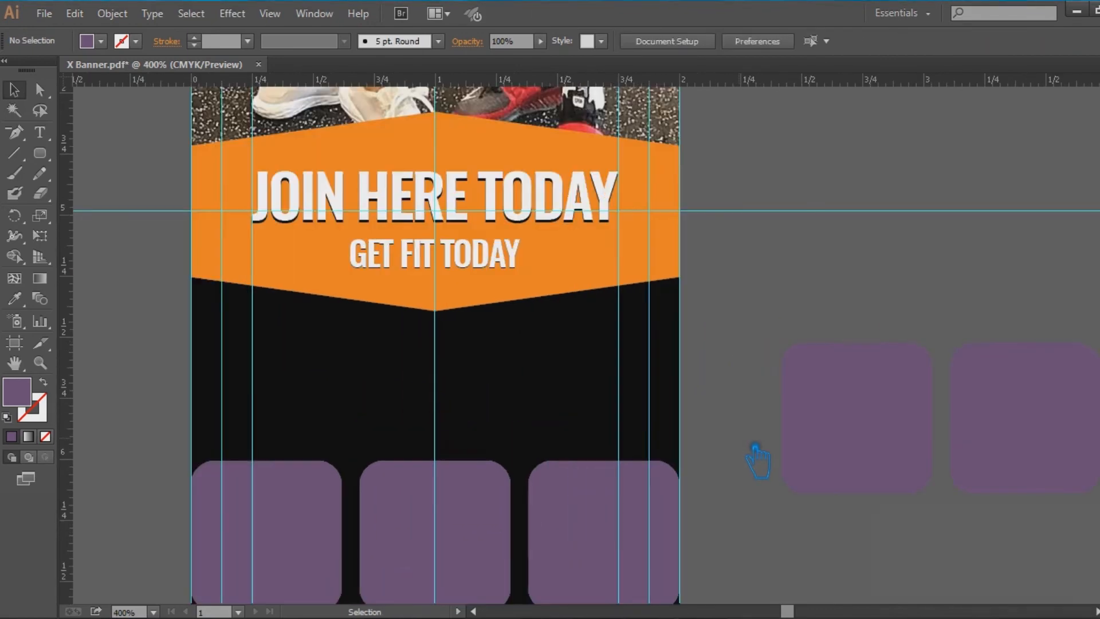
left_click(852, 429)
left_click_drag(950, 353, 882, 394)
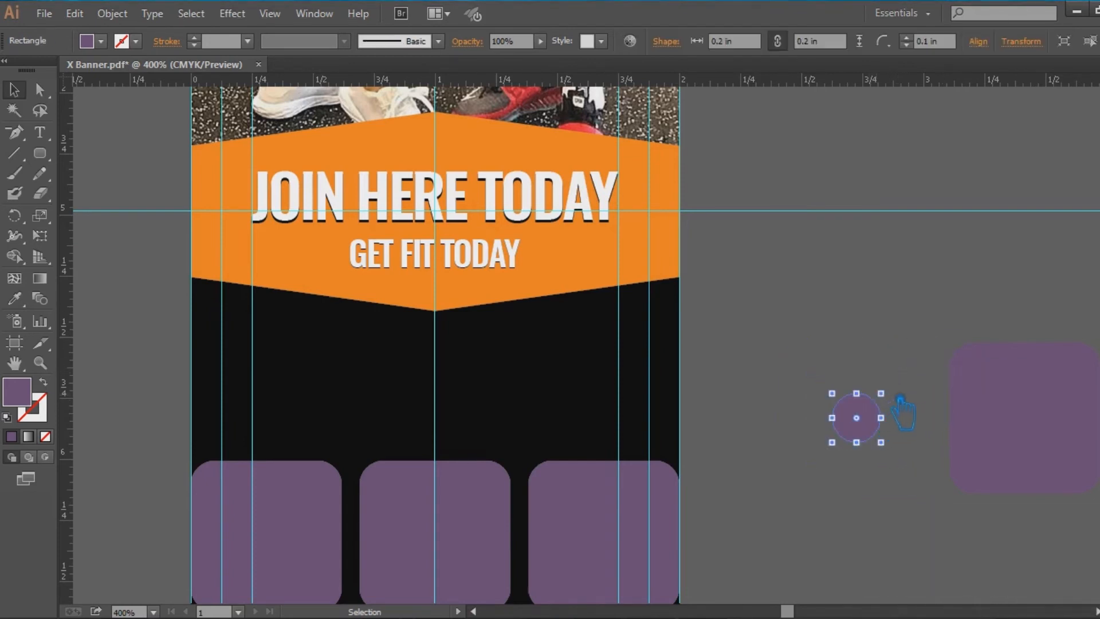
left_click_drag(881, 393, 880, 405)
key("Delete")
Draw a small circle below the orange band on the left inner guide and fill it with the headline's white
left_click(39, 153)
left_click(109, 190)
left_click_drag(246, 345, 253, 353)
left_click(14, 298)
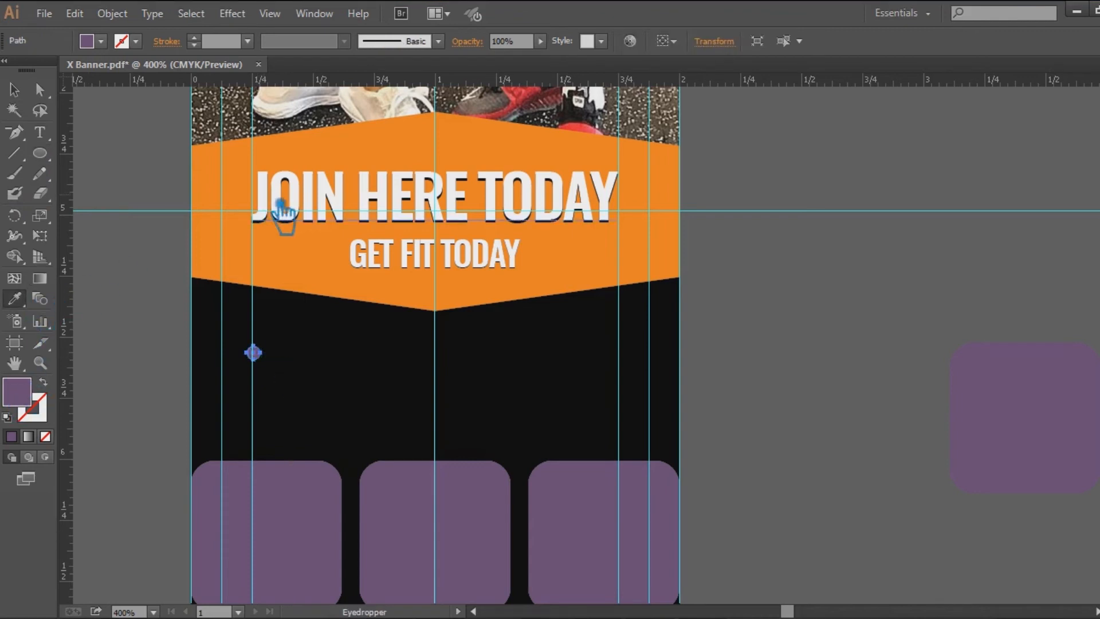
left_click(281, 205)
key("v")
left_click(737, 401)
Turn the small circle below the orange band into an unfilled white ring with a smaller white-filled circle inside it
left_click_drag(737, 400, 866, 372)
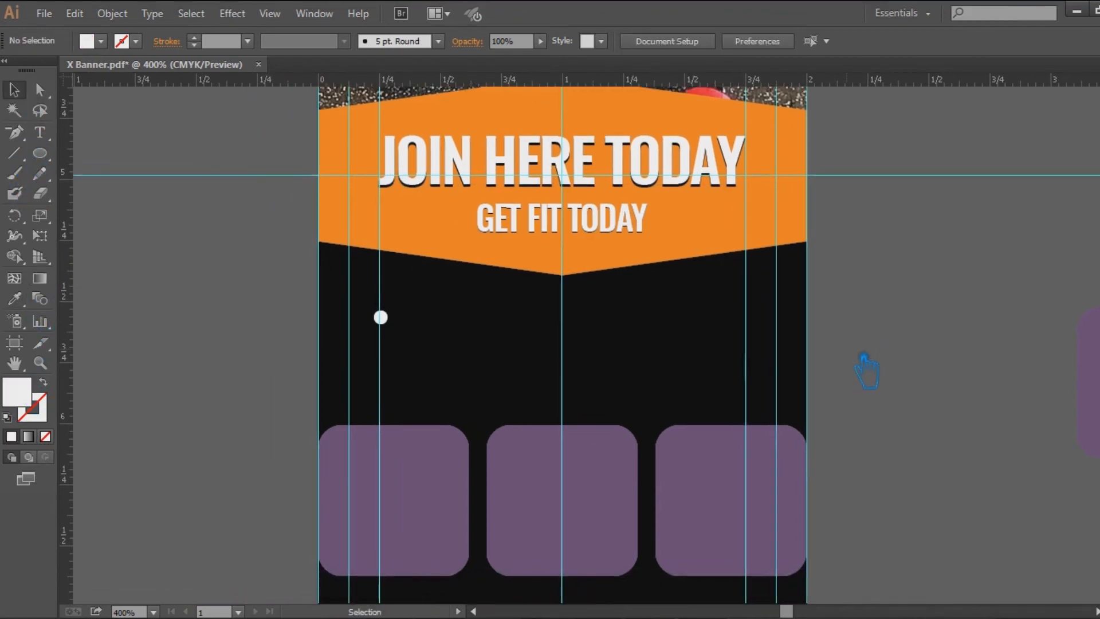
key("ctrl+plus")
key("ctrl+plus")
left_click_drag(351, 357, 562, 364)
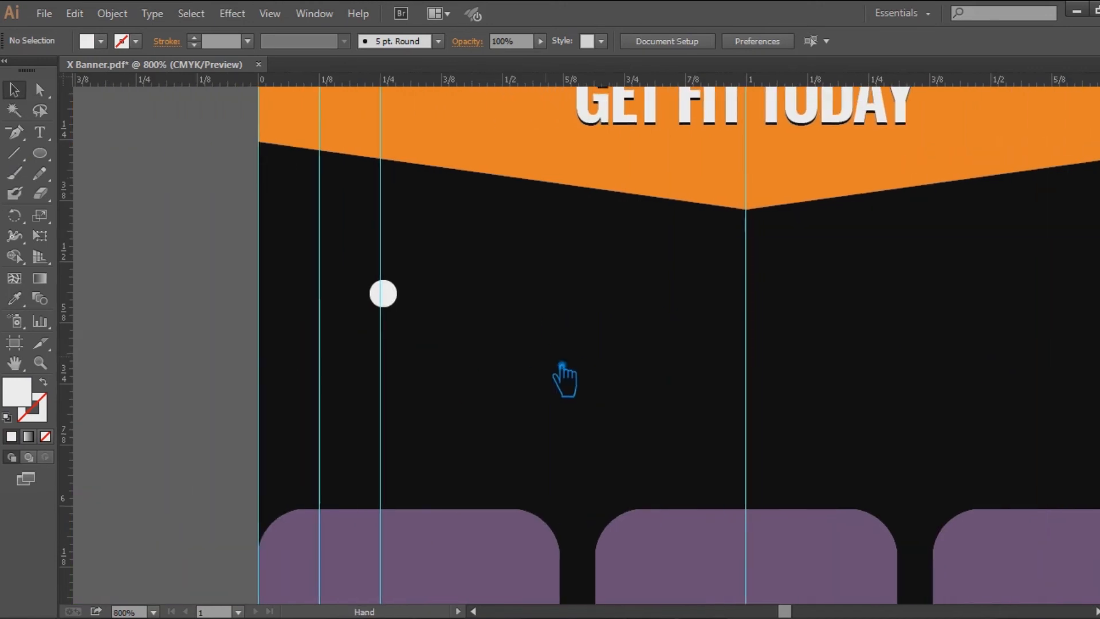
key("a")
left_click(395, 303)
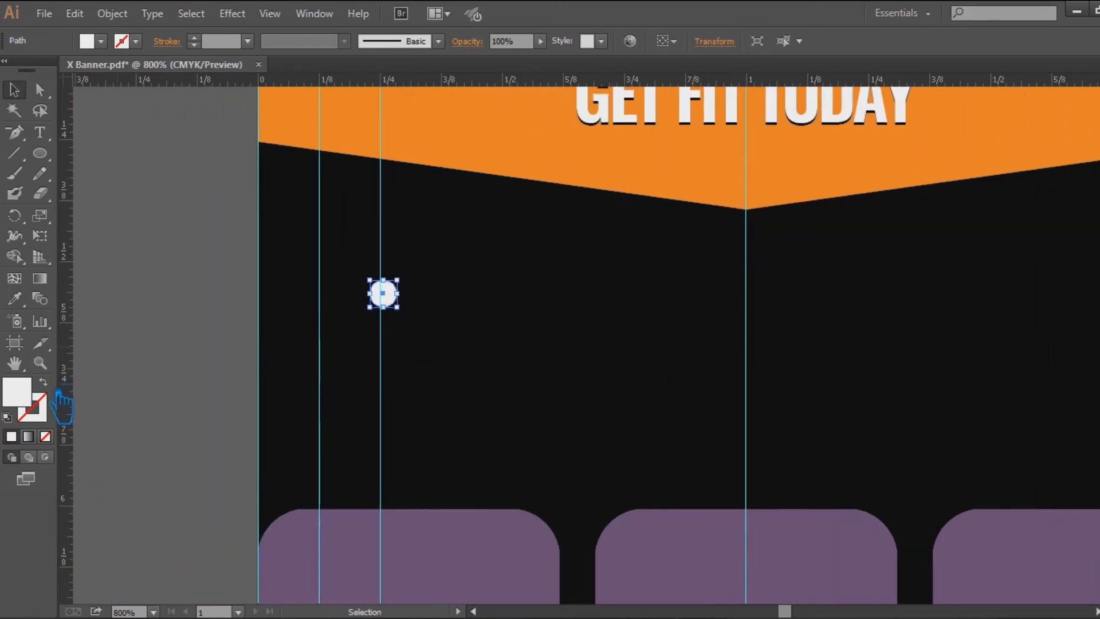
left_click(58, 392)
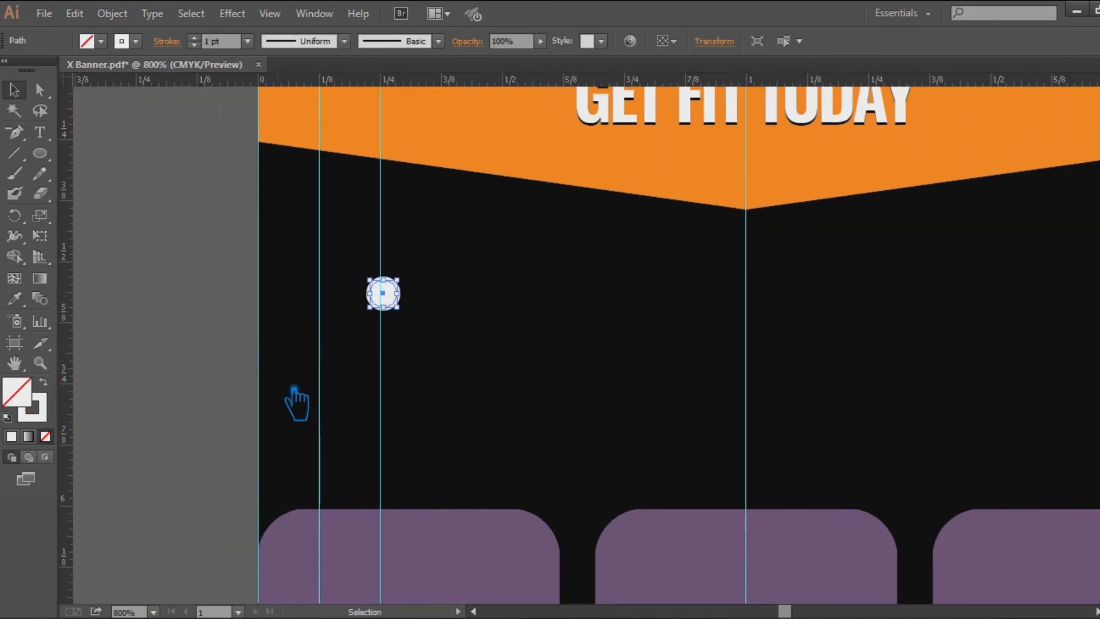
key("ctrl+plus")
left_click_drag(220, 228, 232, 212)
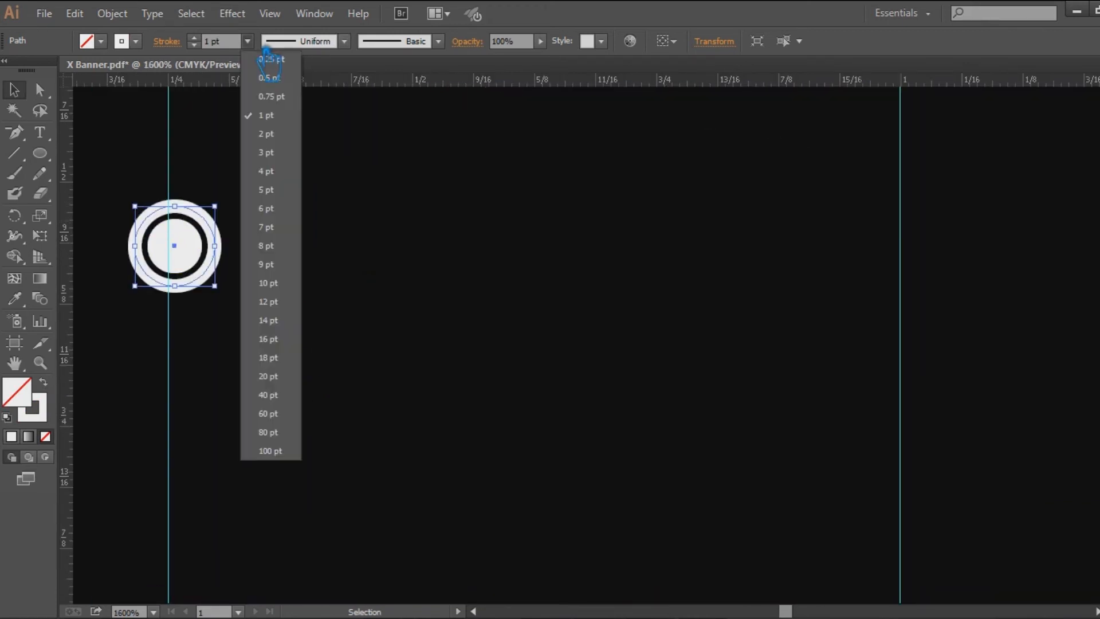
Set the ring's stroke weight to 0.25 pt and slightly enlarge the filled circle inside it
left_click(247, 41)
left_click(265, 55)
left_click(285, 233)
left_click(200, 263)
left_click_drag(218, 225, 224, 222)
left_click(266, 236)
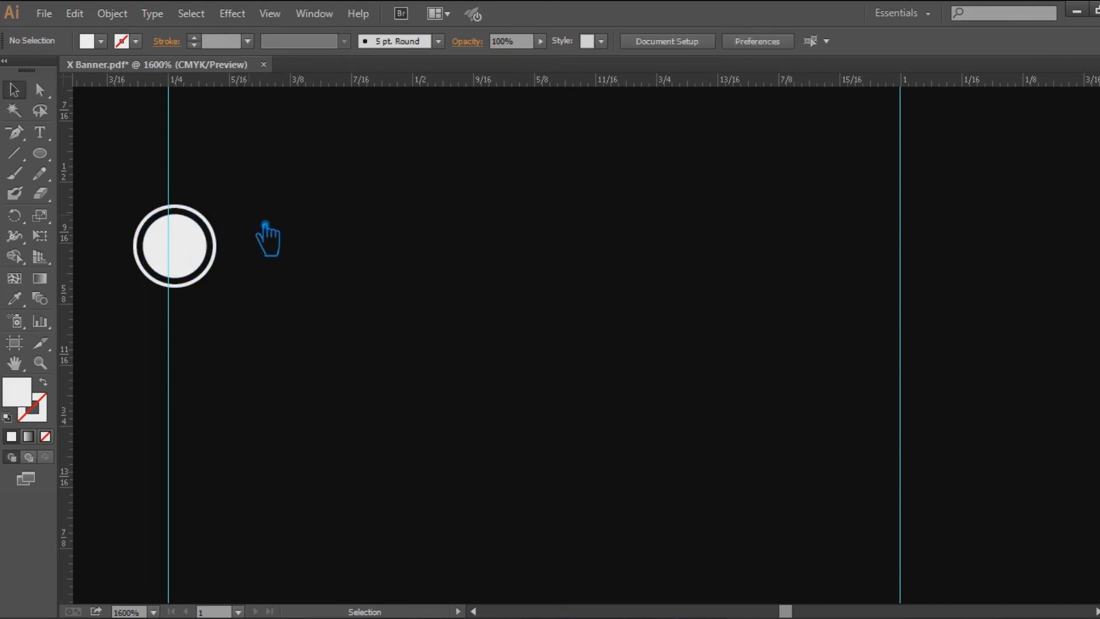
Expand the fill and stroke of the ring and inner circle, group them, and scale the bullet down
left_click_drag(210, 273, 115, 197)
left_click(123, 16)
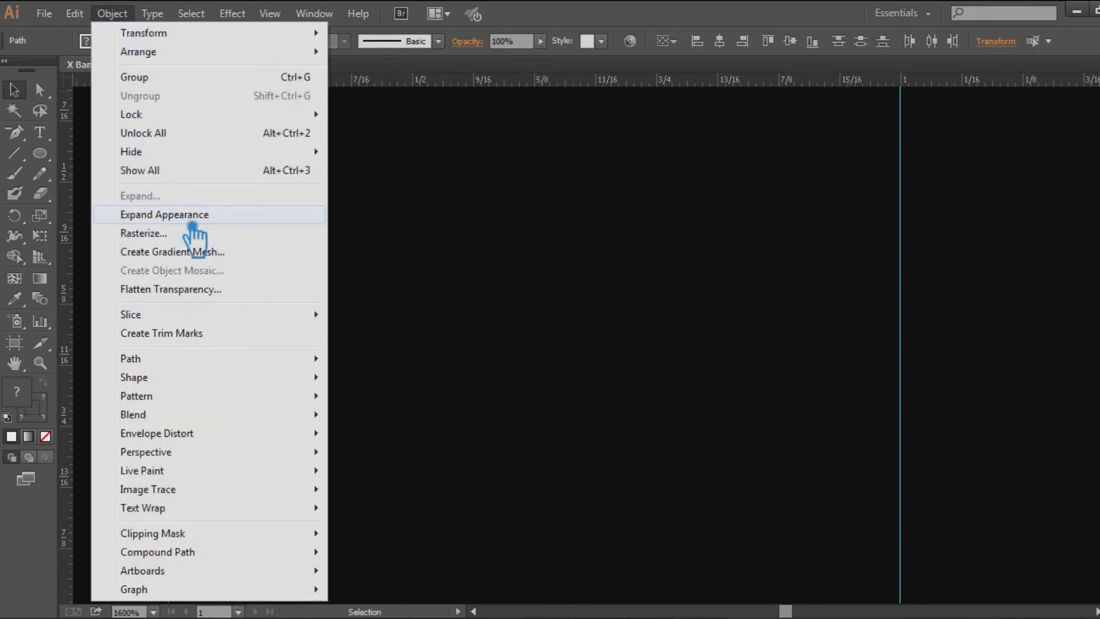
left_click(172, 215)
left_click(111, 13)
left_click(162, 195)
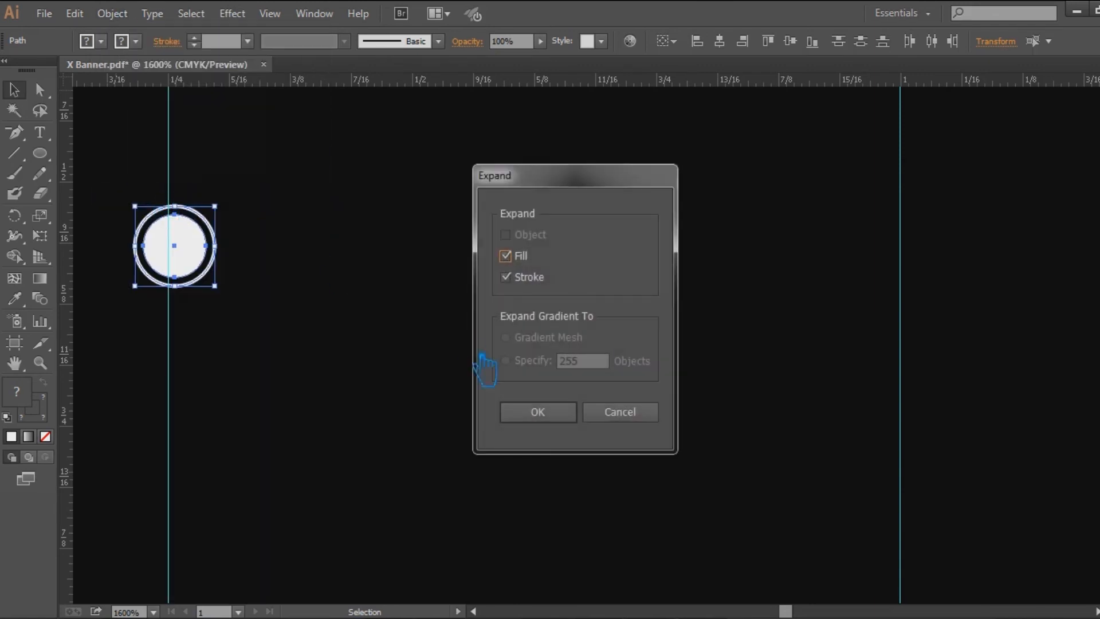
left_click(505, 412)
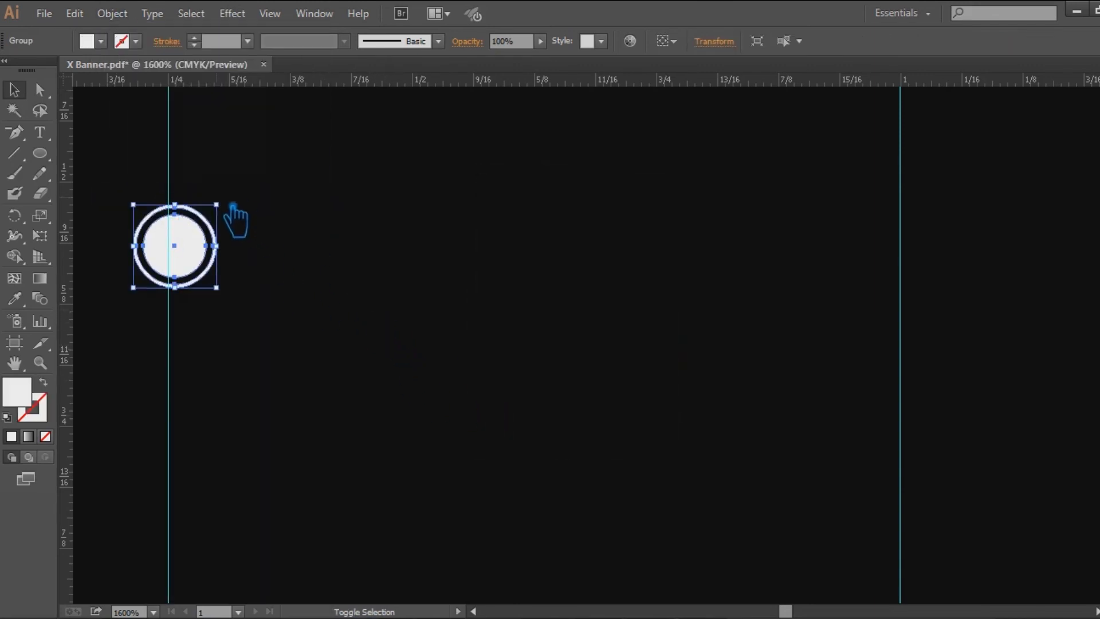
left_click(287, 232)
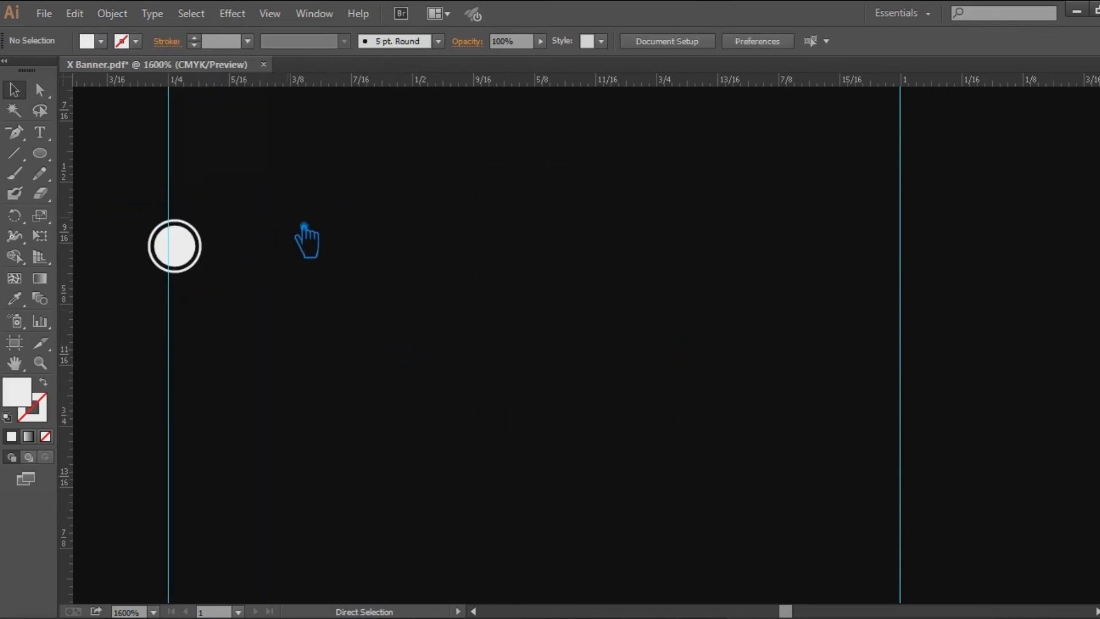
Move the small bullet so it sits just outside the 1/4 in guide below the orange band
key("ctrl+minus")
key("ctrl+minus")
key("ctrl+minus")
left_click_drag(438, 304, 442, 315)
left_click(275, 324)
Add white 6 pt Oswald DemiBold text beside the bullet reading YOUR IMPORTANT TITLE ADD HERE THAT WILL BE YOUR BUSINESS TITLE
left_click(39, 132)
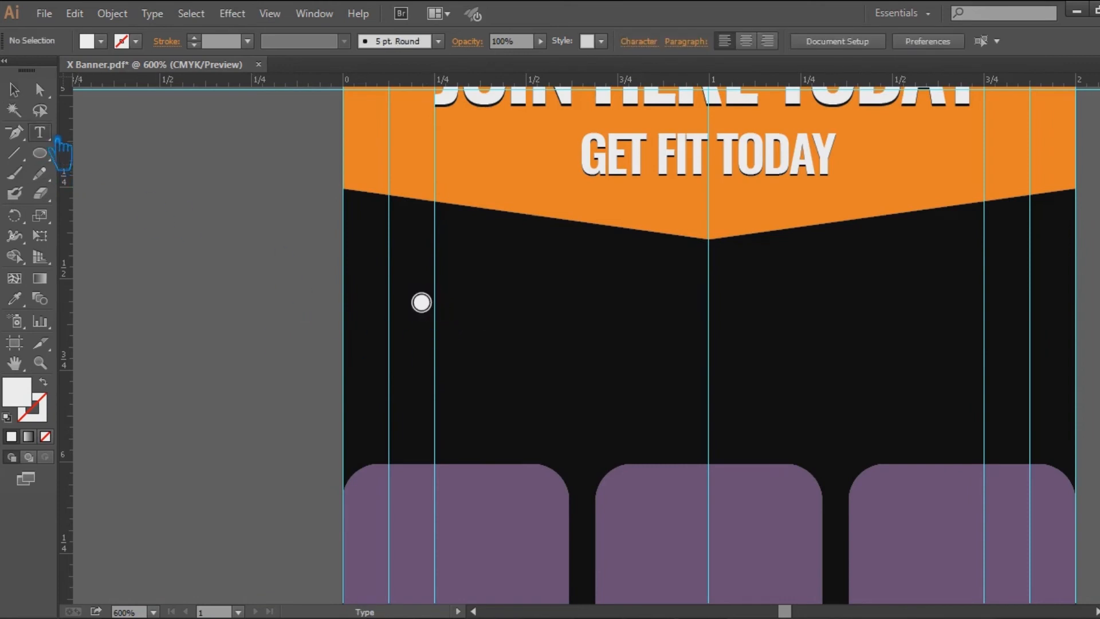
left_click(449, 295)
left_click(809, 41)
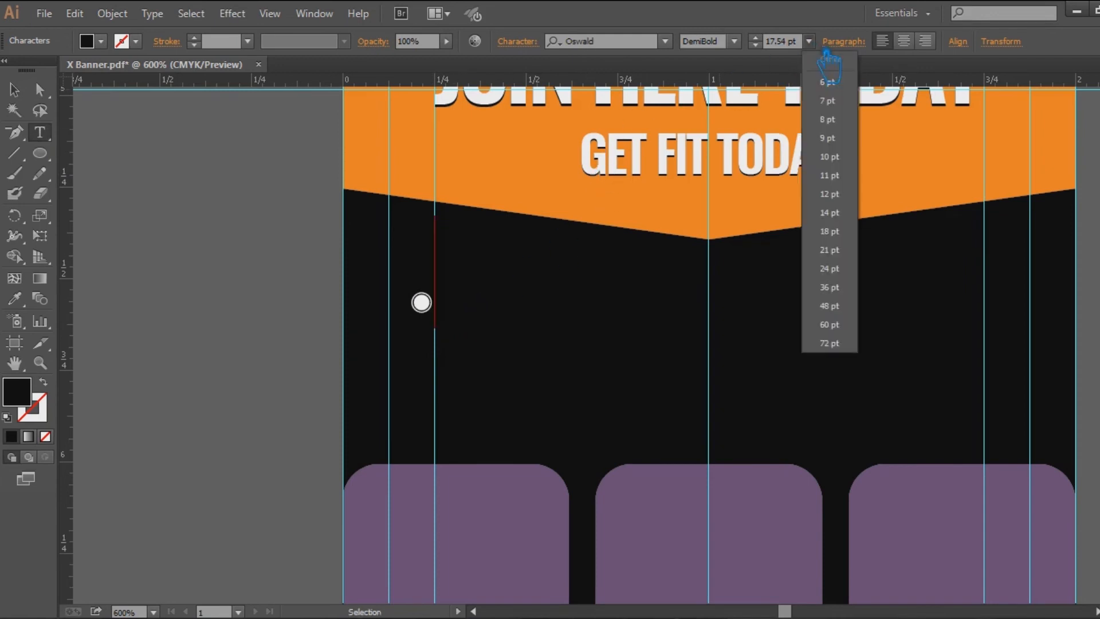
left_click(825, 82)
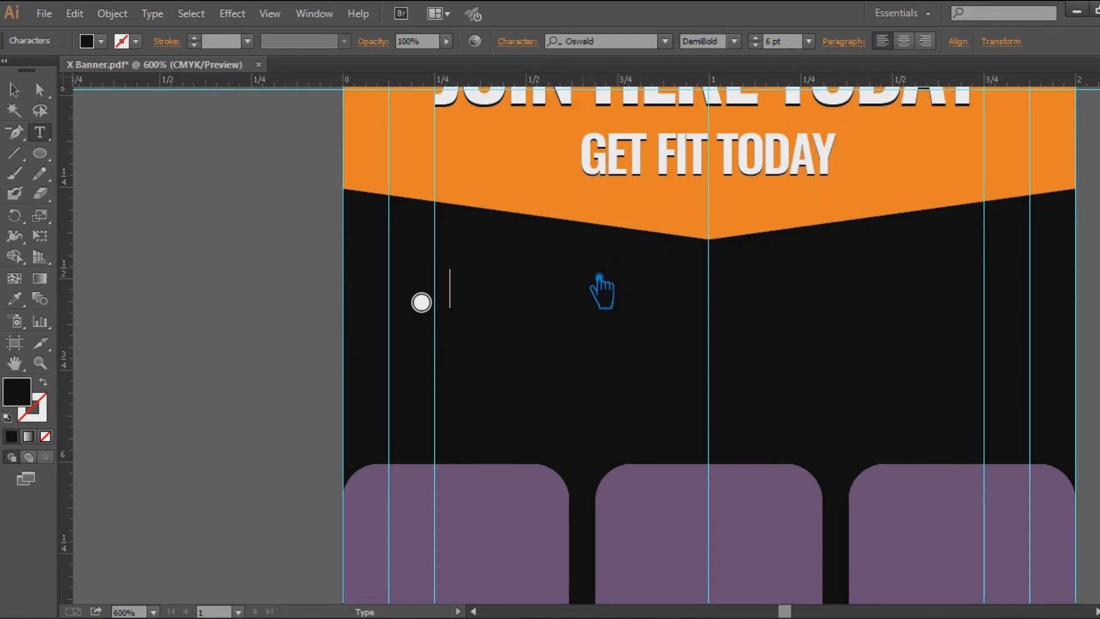
double_click(20, 394)
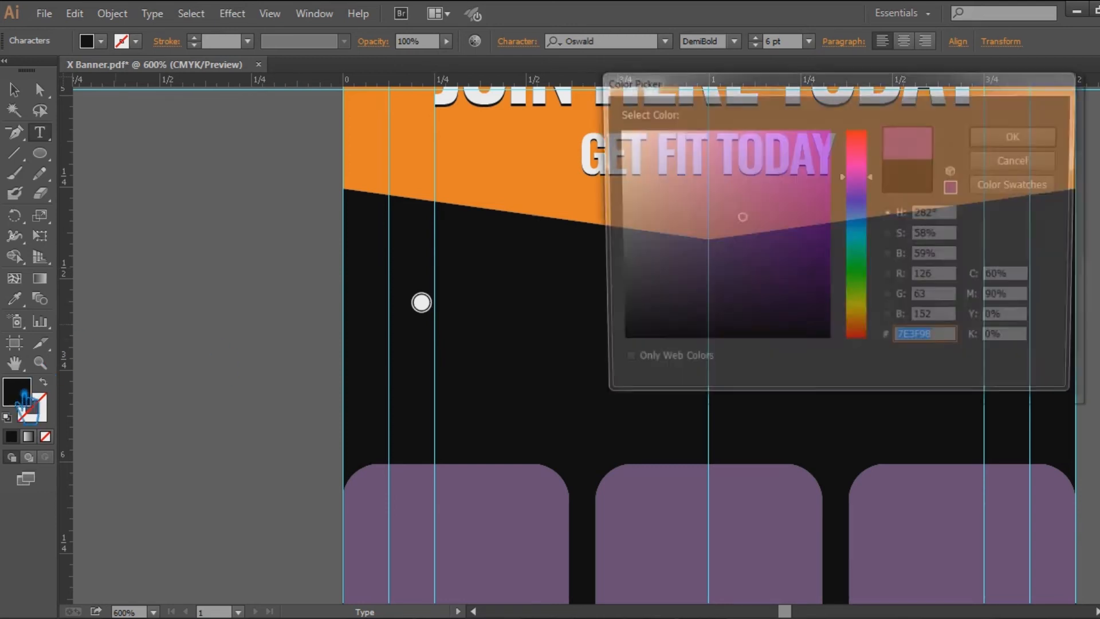
type("FFFFFF")
key("Return")
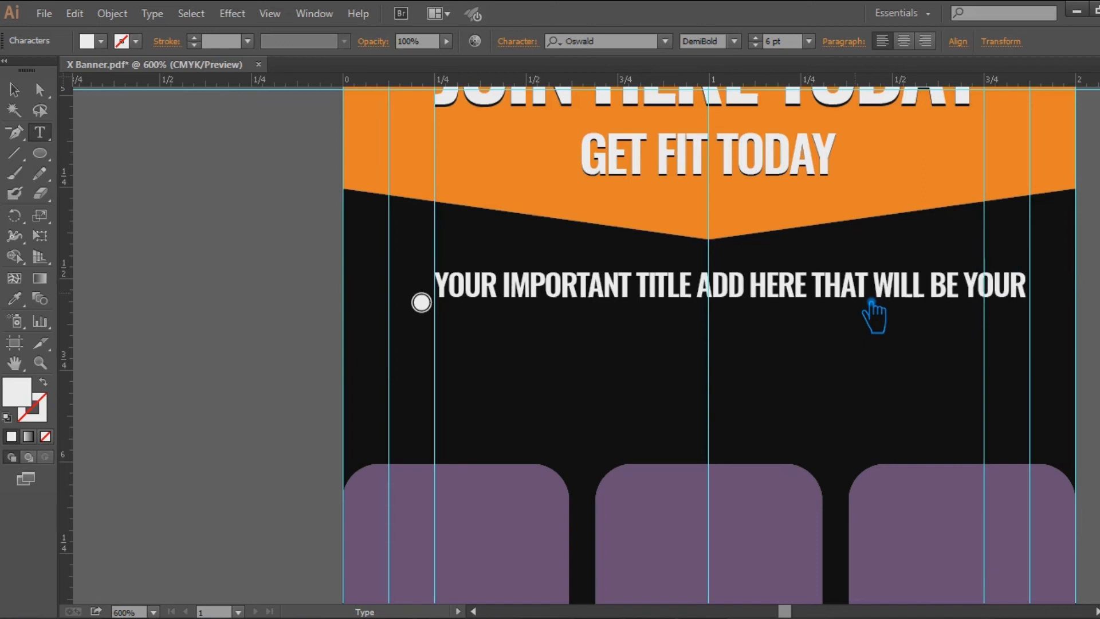
scroll(874, 318, "right", 2)
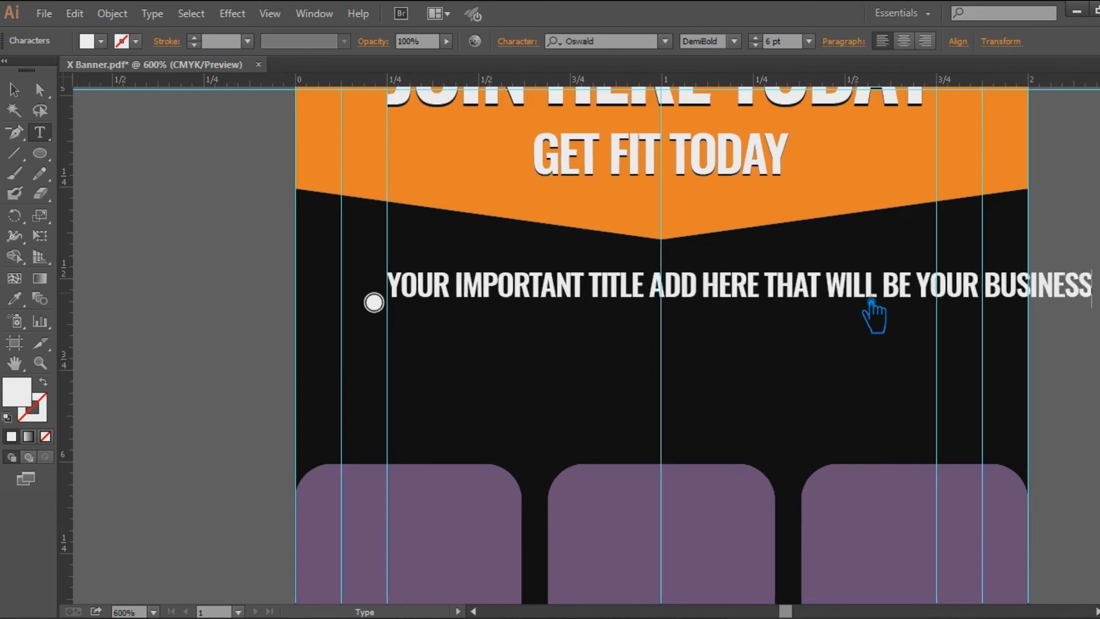
scroll(874, 318, "right", 3)
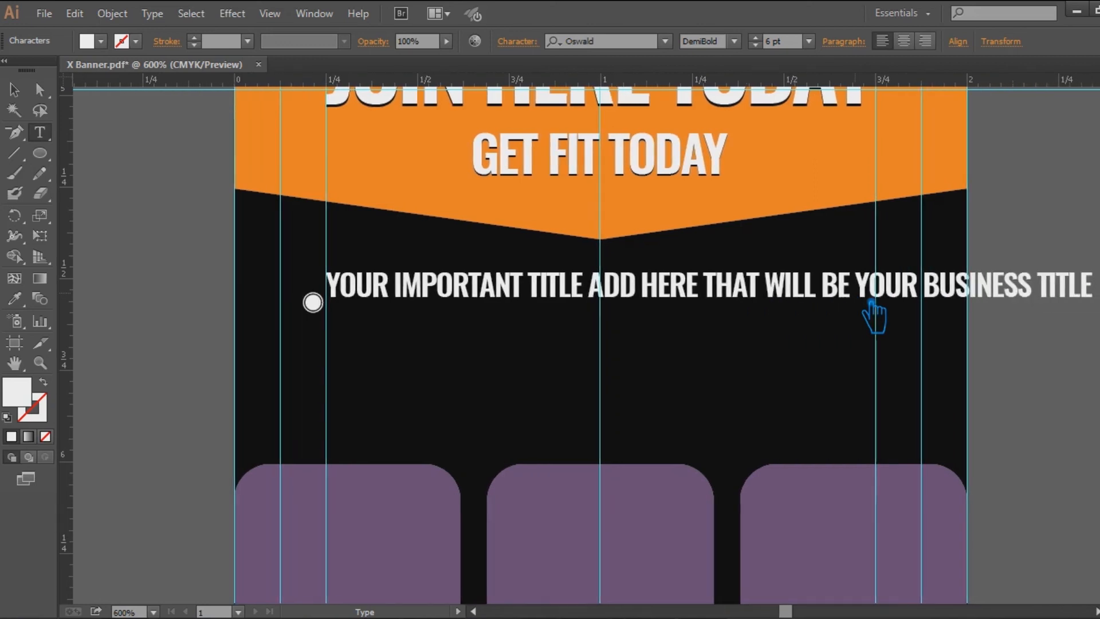
Change the bullet's text line to the Light style at 4 pt
left_click(29, 93)
left_click(734, 42)
left_click(727, 98)
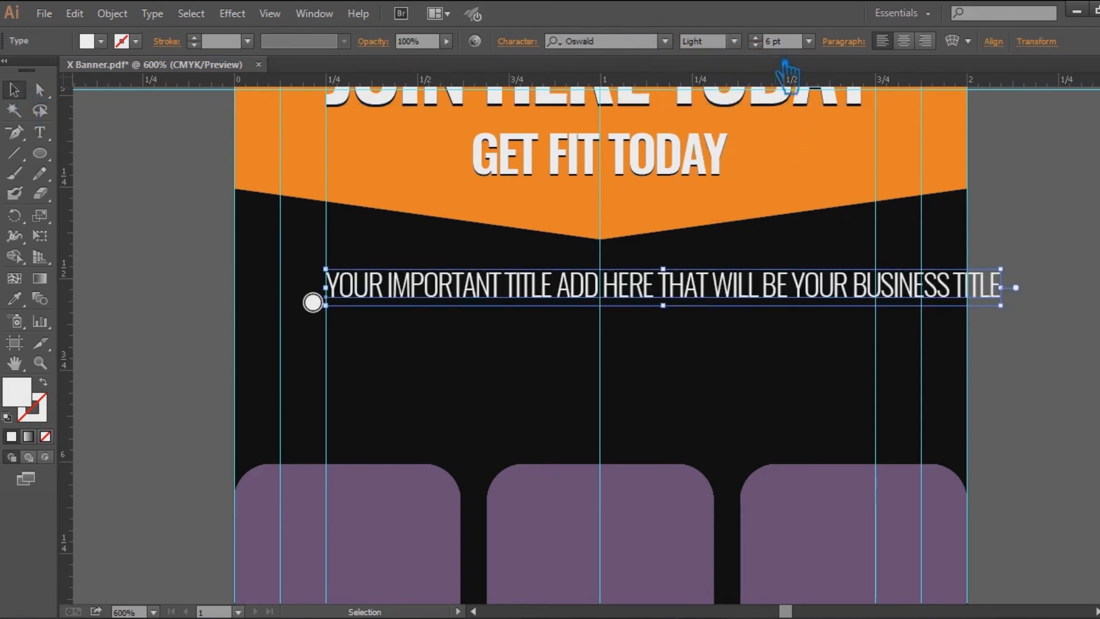
scroll(772, 48, "down", 1)
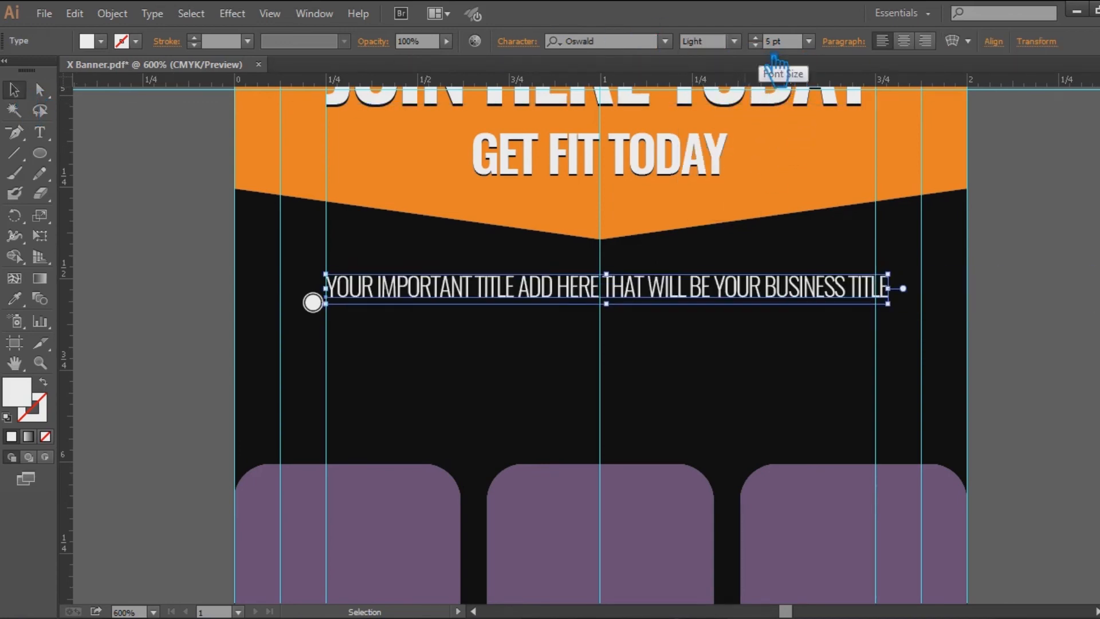
scroll(774, 55, "down", 1)
left_click(415, 365)
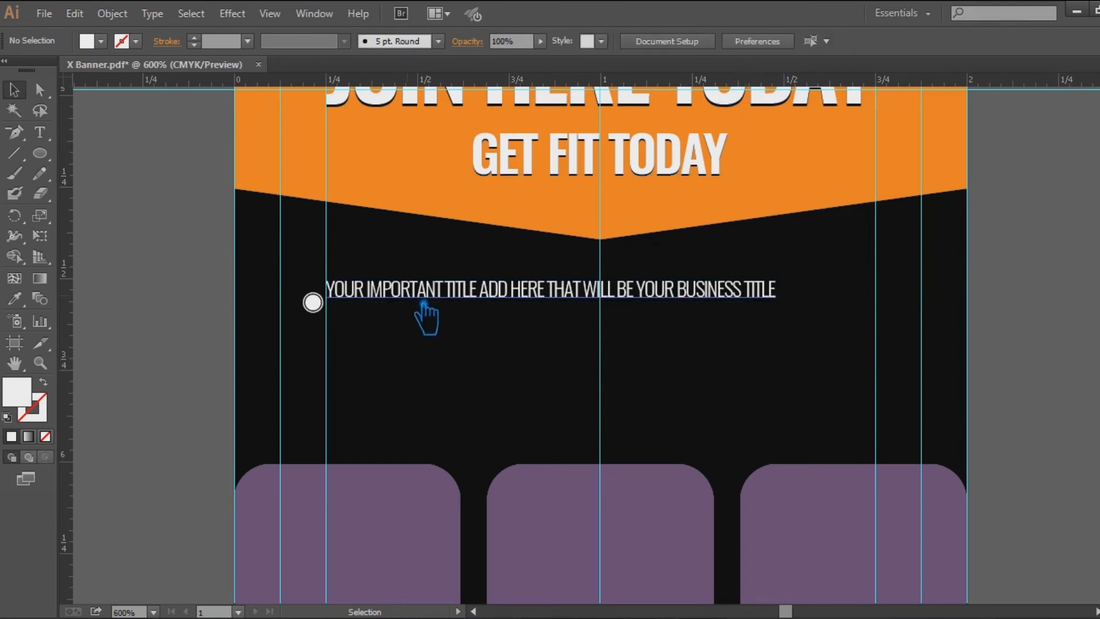
Lower the text line level with the bullet and set its font style to Medium
left_click_drag(427, 294, 428, 313)
left_click(734, 41)
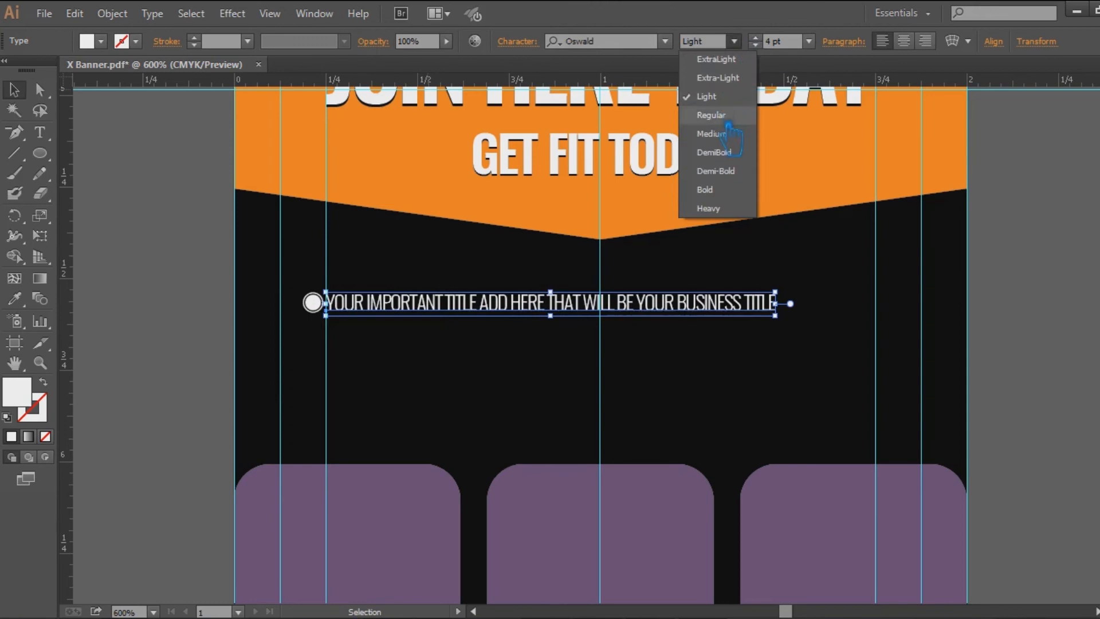
left_click(726, 133)
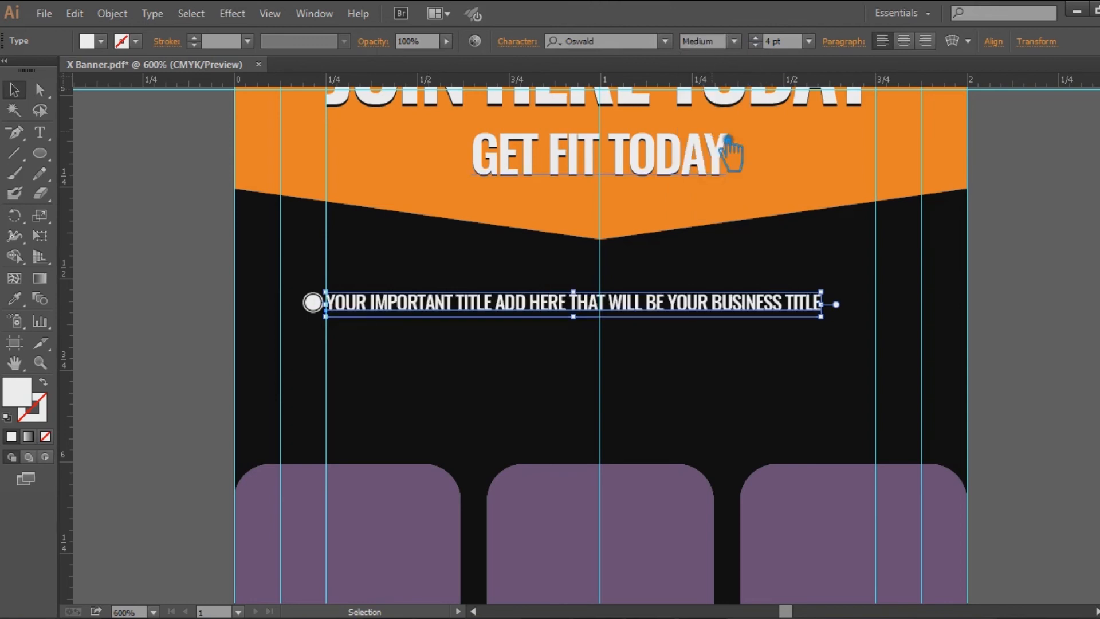
Set the text line's tracking to 0 and its font size to 3 pt
left_click(532, 52)
left_click(526, 167)
left_click(547, 303)
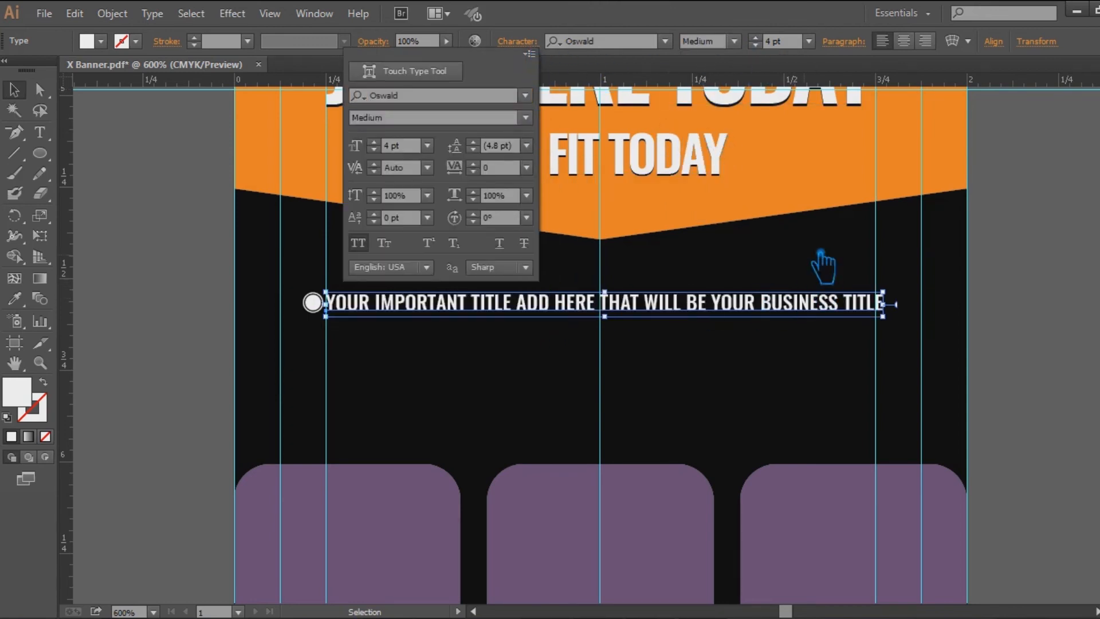
left_click(775, 50)
scroll(775, 50, "down", 1)
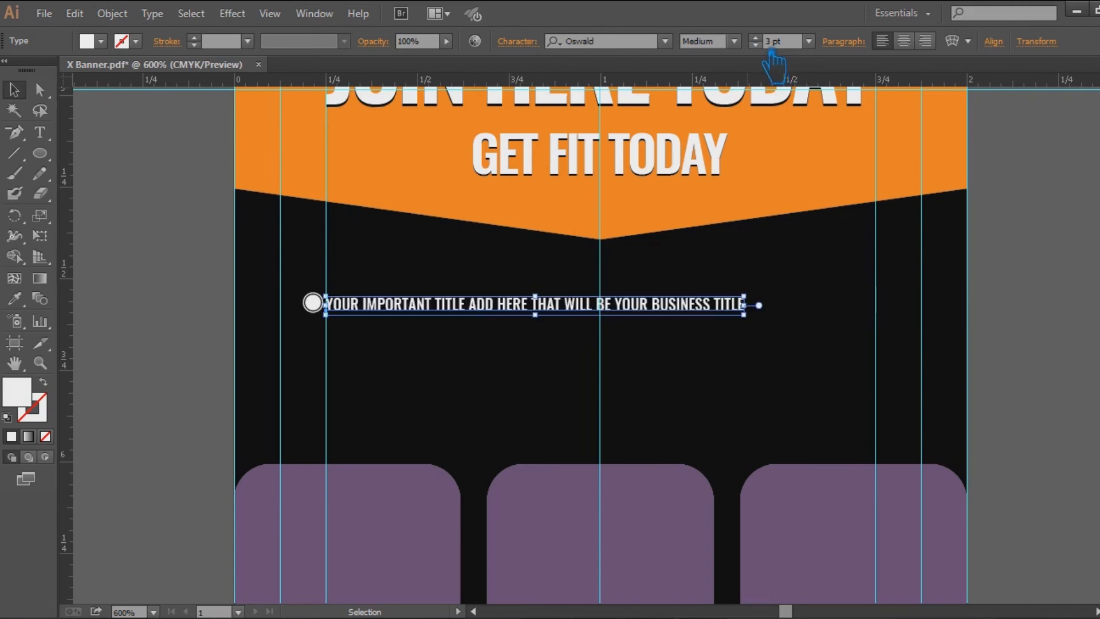
Set the text line's font size to 5 pt
key("ctrl+plus")
key("ctrl+plus")
left_click_drag(691, 336, 618, 331)
left_click(756, 38)
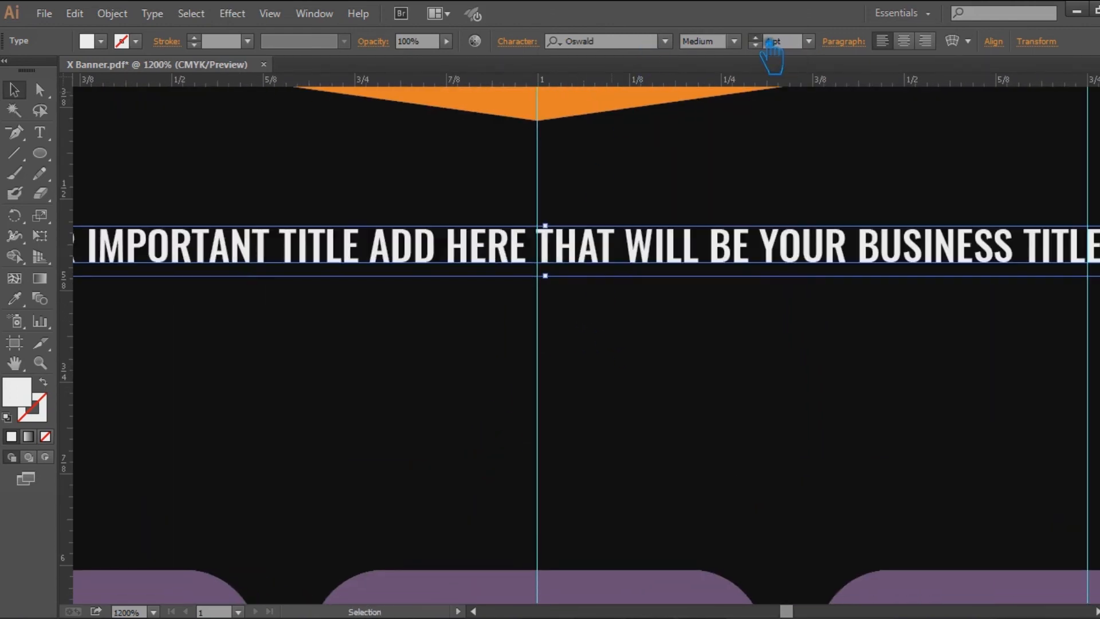
scroll(769, 43, "up", 1)
key("ctrl+minus")
key("ctrl+minus")
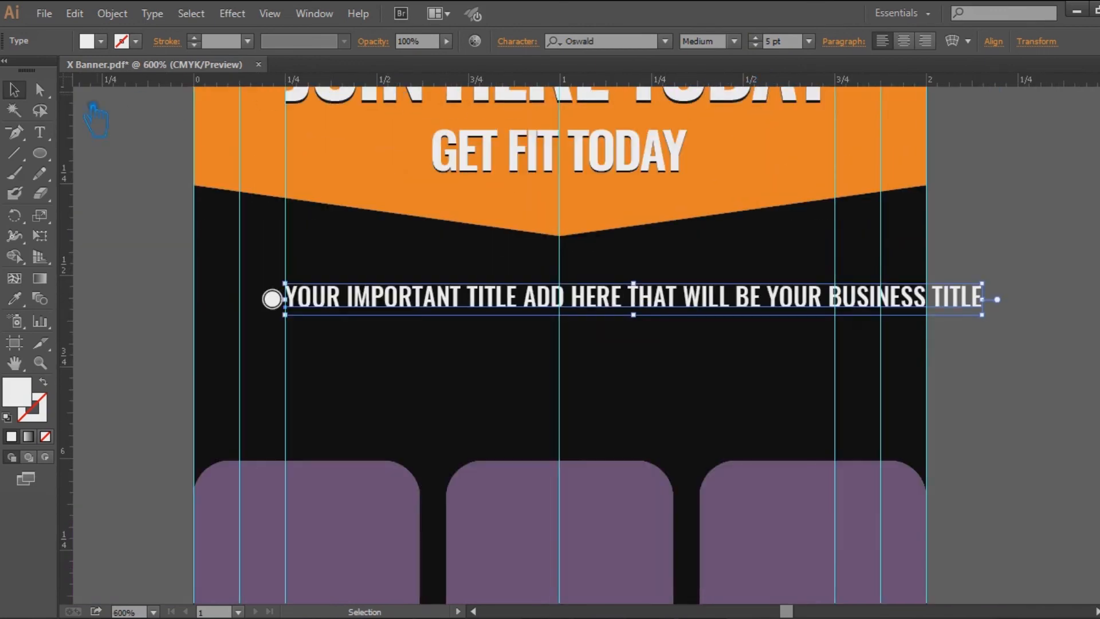
Break the text before BUSINESS TITLE so those words start a second line
left_click(40, 133)
left_click(841, 302)
key("Return")
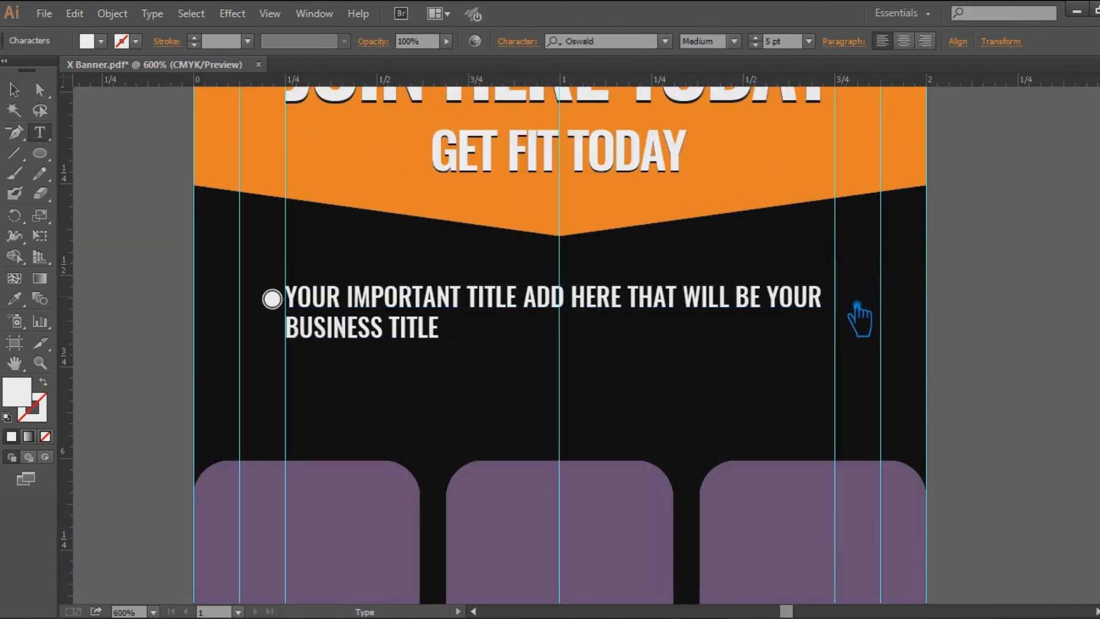
Nudge the bullet up and away from the first text line, and convert the text to grouped outlines
left_click(14, 92)
left_click(278, 300)
key("Up")
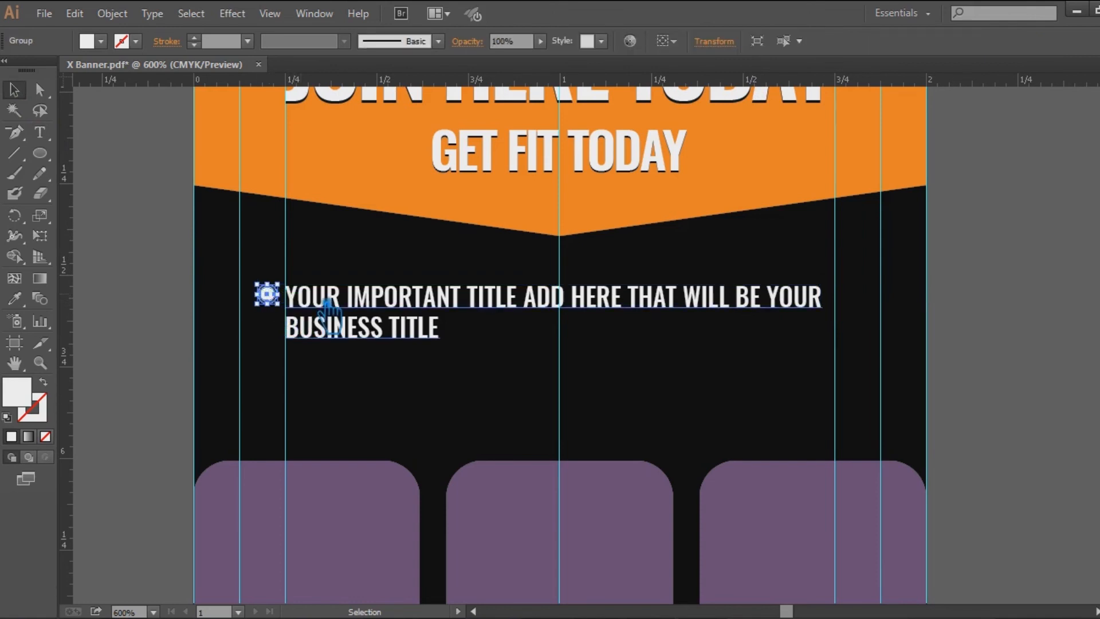
left_click(324, 316, "shift")
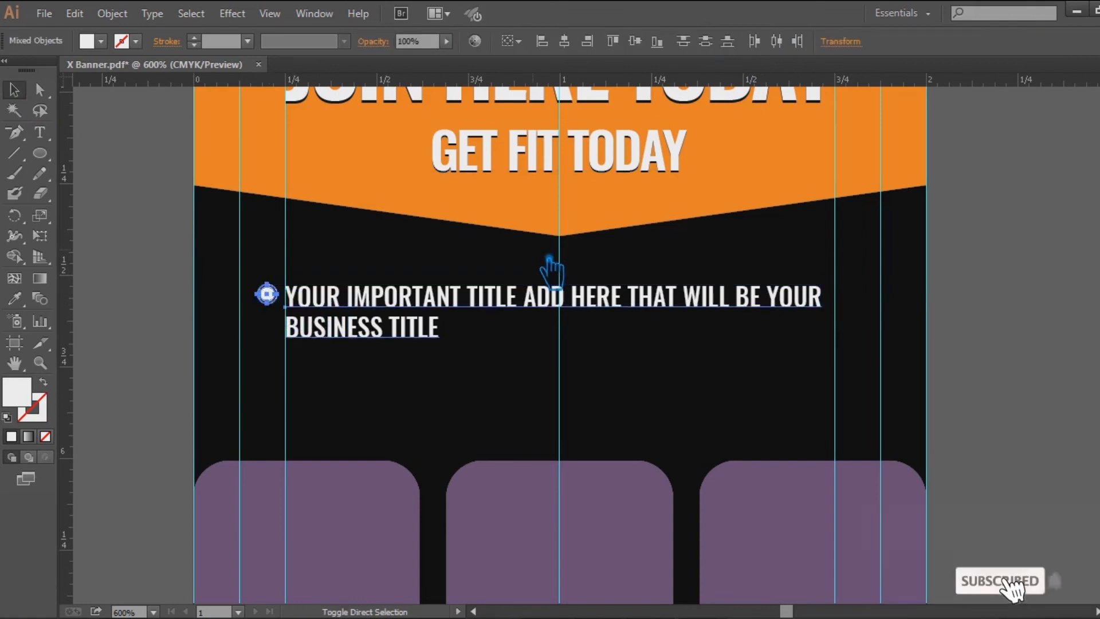
key("ctrl+g")
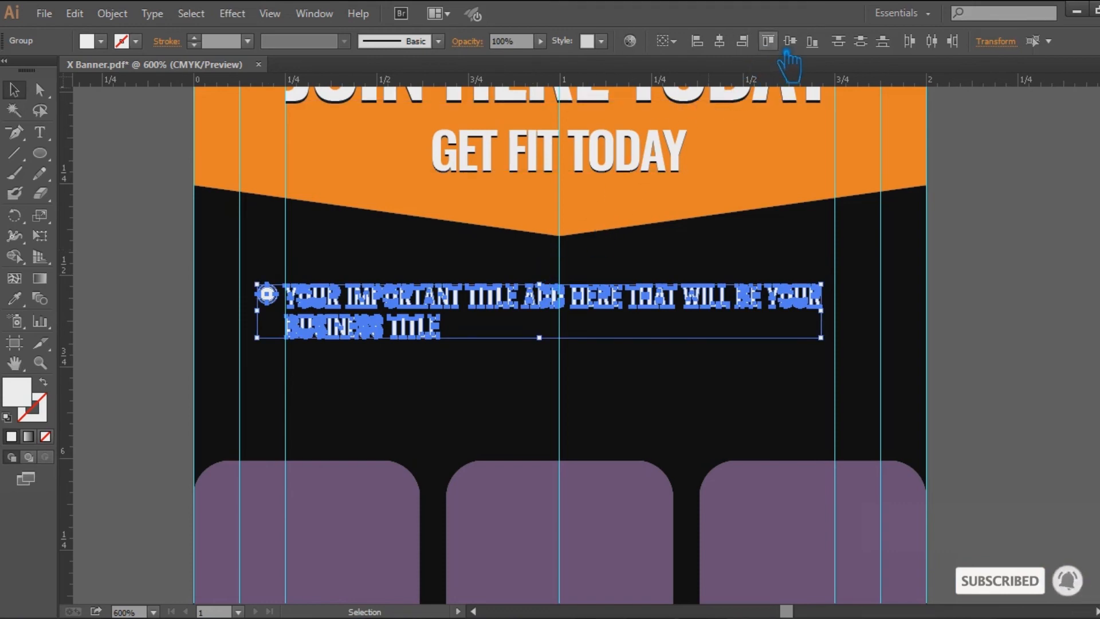
Align the tops of the bullet and outlined text, and fill the bullet with the band's orange
left_click(242, 288)
left_click(276, 297)
left_click(14, 296)
key("v")
left_click(200, 229)
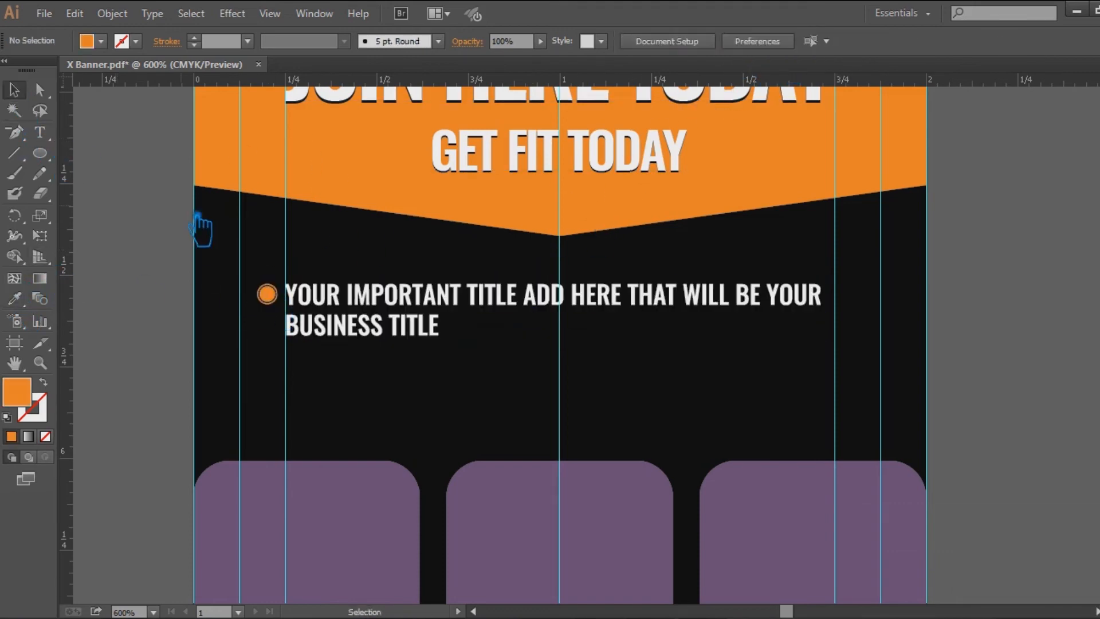
Recolour the outlined text together with its bullet using the orange sampled from the band
left_click_drag(578, 375, 206, 271)
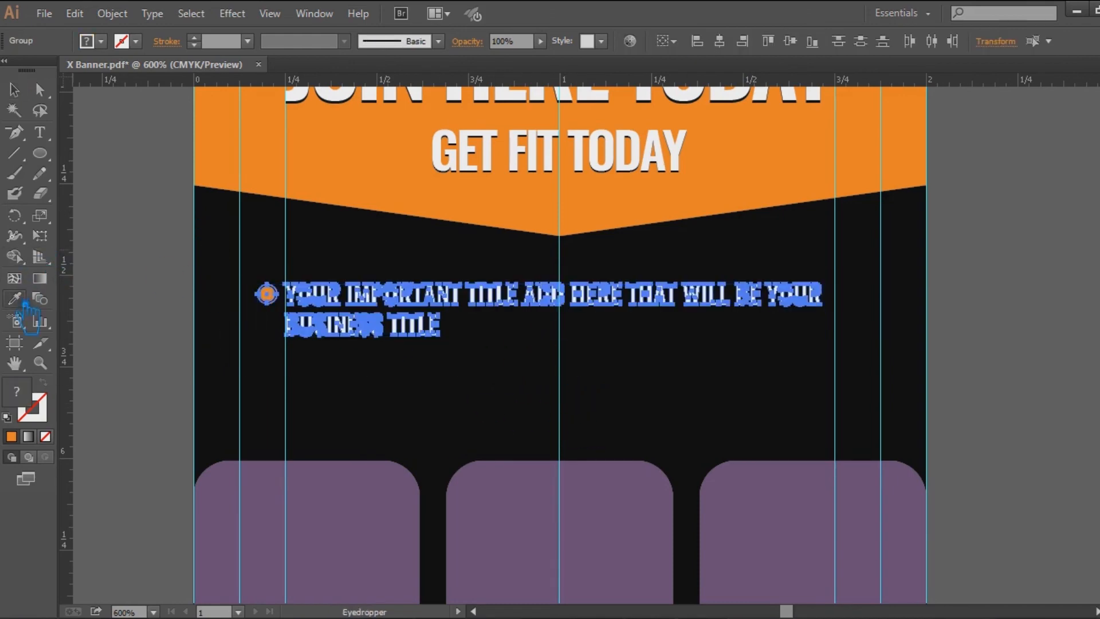
left_click(15, 300)
left_click(281, 164)
left_click(17, 91)
left_click(396, 369)
Align the bullet and two-line text on their vertical centres and group them
left_click_drag(598, 396, 239, 279)
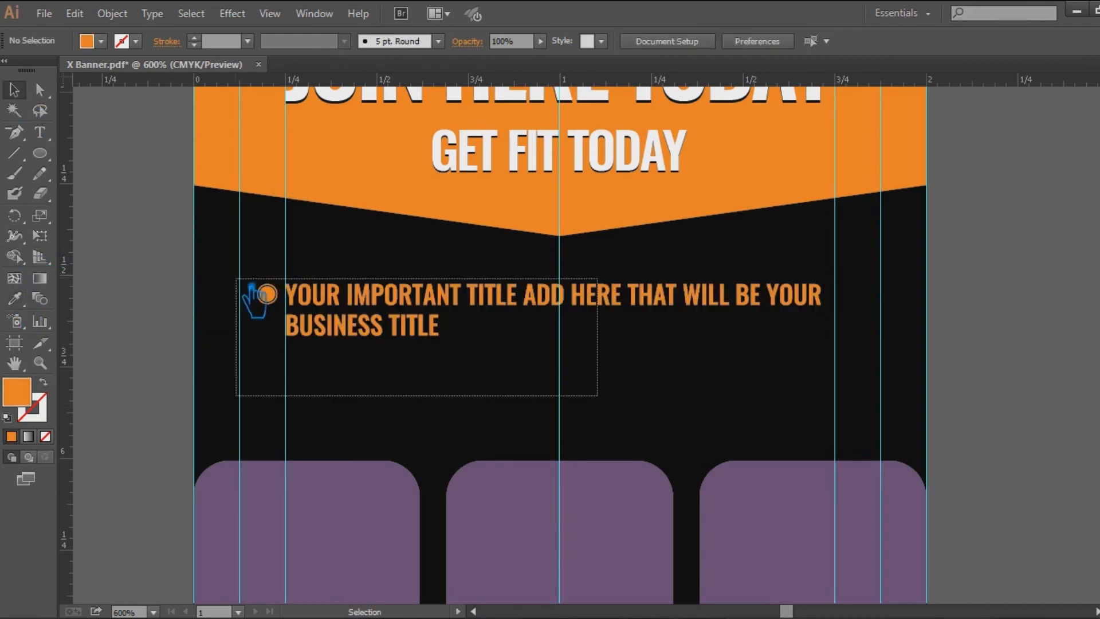
left_click(259, 245)
left_click(266, 293)
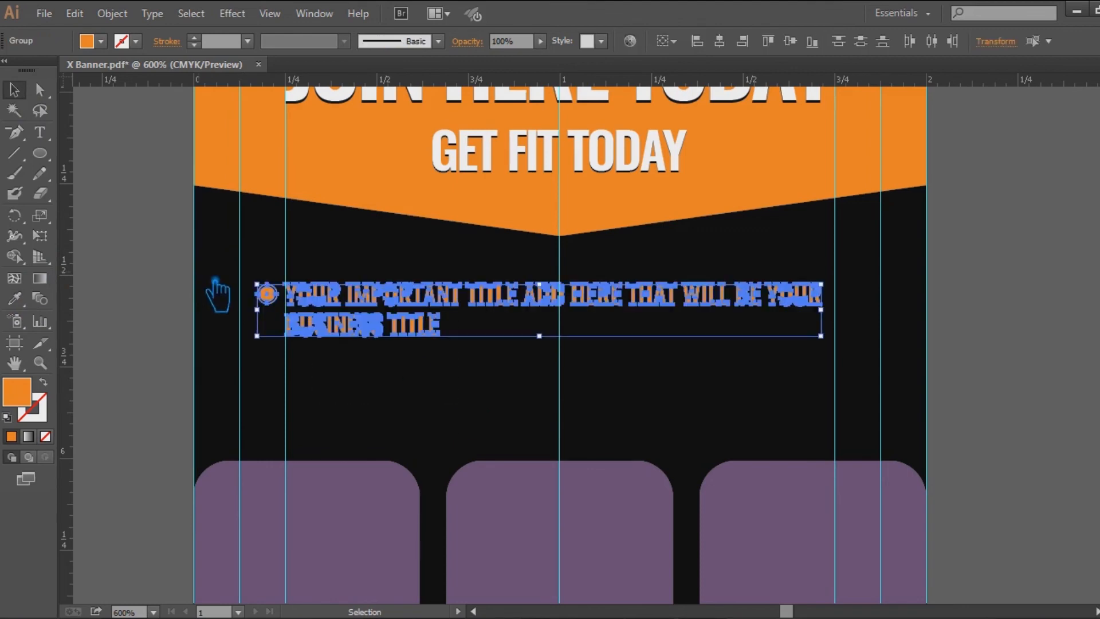
left_click(791, 41)
key("a")
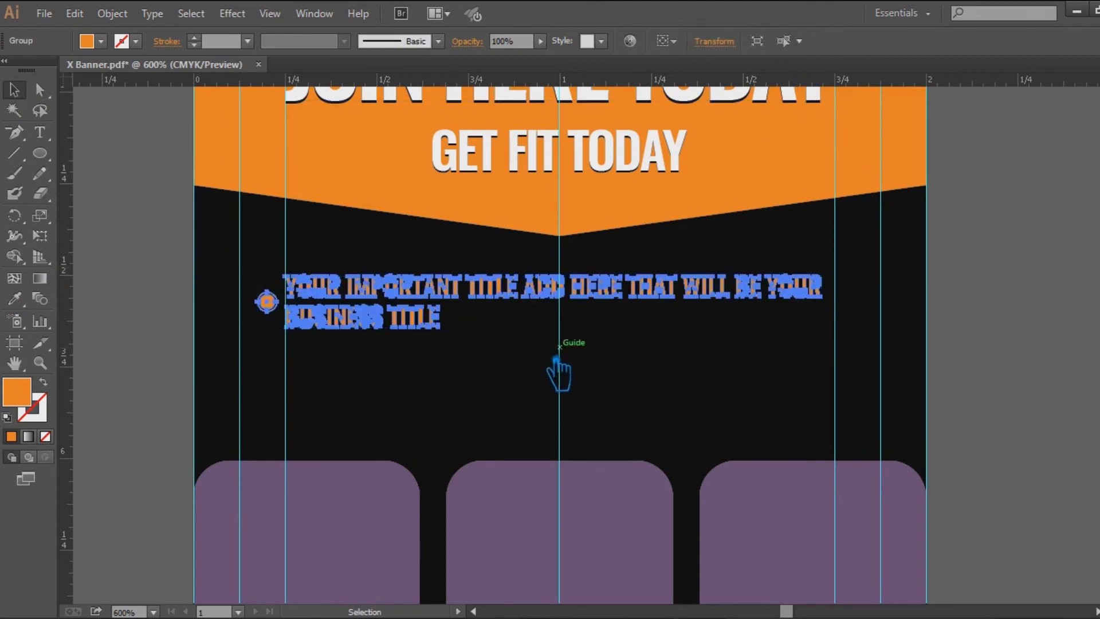
Select only the round bullet within the bullet-and-text group and recolour it blue
left_click(479, 376)
left_click(289, 318)
left_click(280, 310)
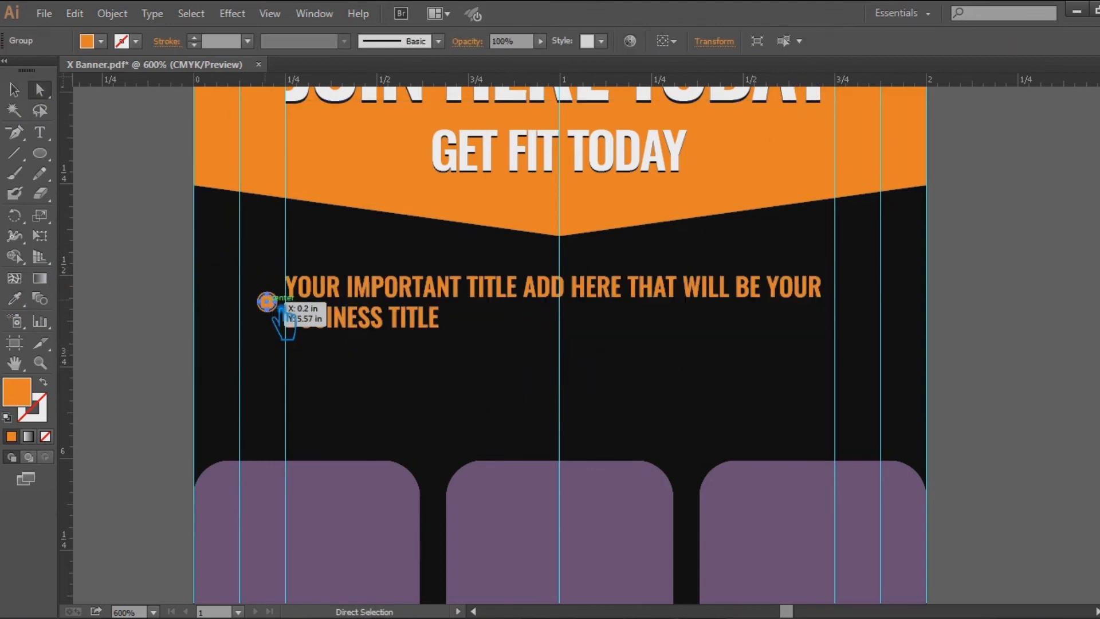
key("ctrl+minus")
key("ctrl+minus")
key("ctrl+minus")
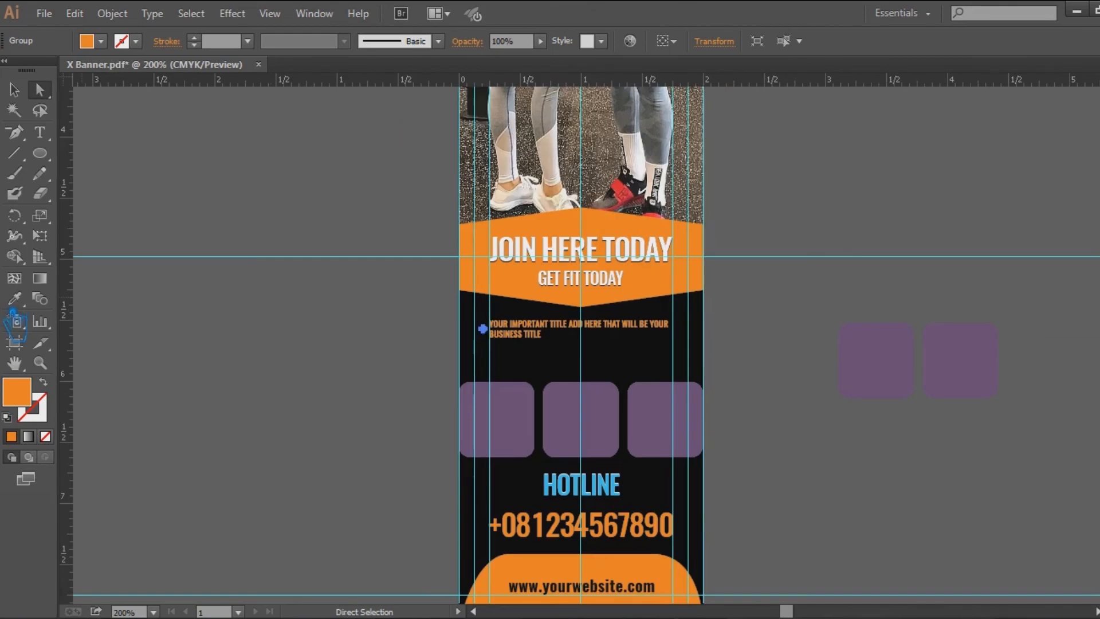
Place photo 17 from the image folder in the banner and scale it down to about 0.92 × 0.61 in
key("alt+Tab")
left_click(384, 395)
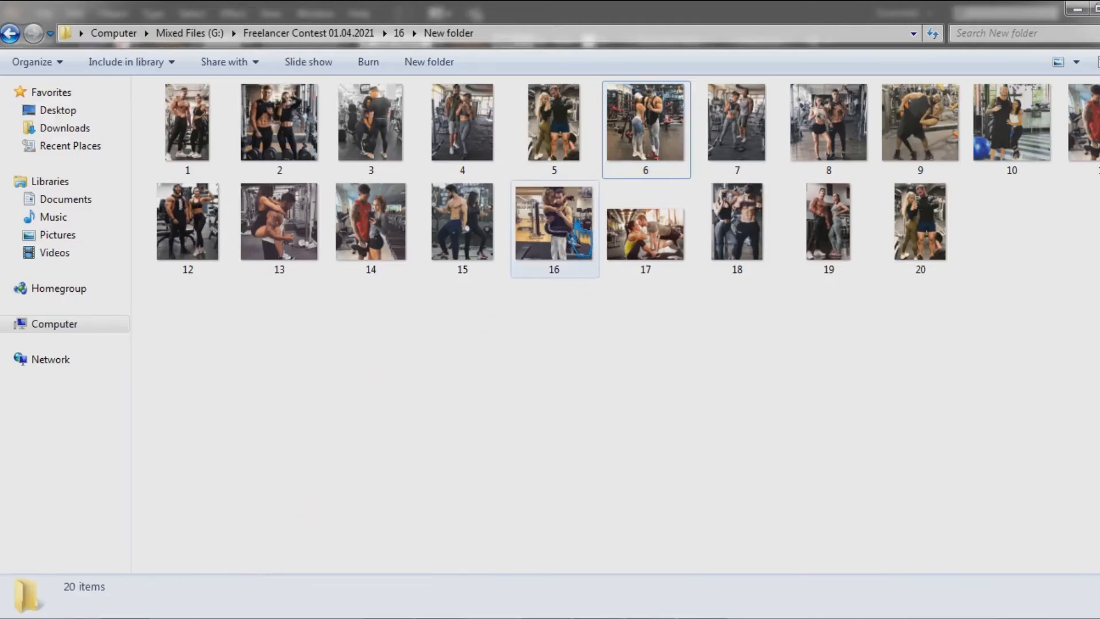
left_click_drag(648, 259, 602, 467)
key("ctrl+minus")
key("ctrl+minus")
key("ctrl+minus")
key("ctrl+minus")
left_click_drag(843, 206, 618, 356)
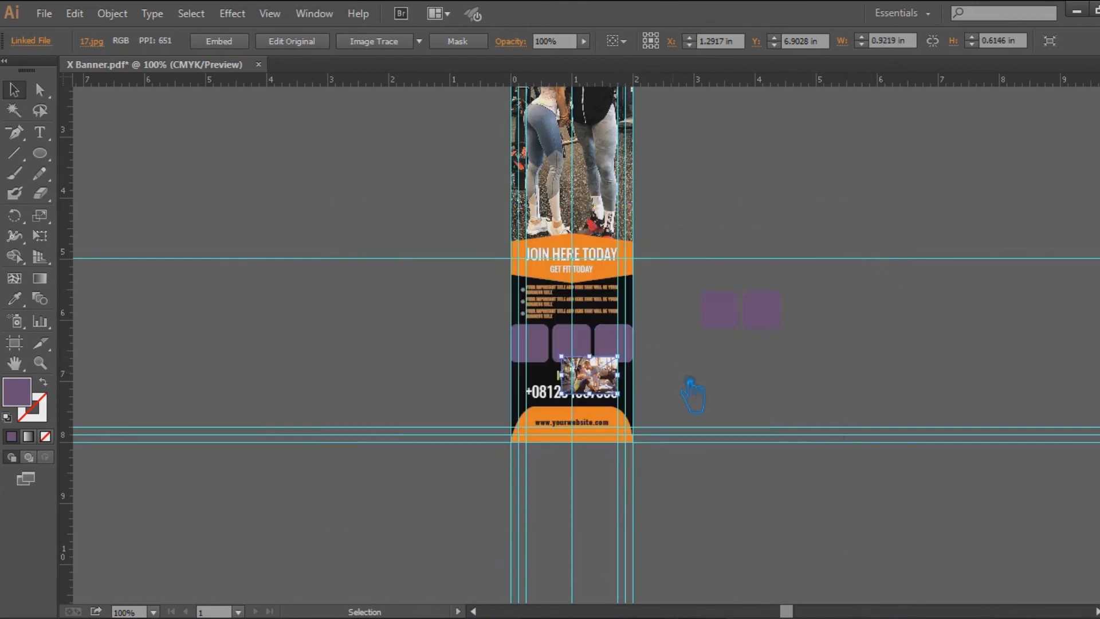
Position the photo behind the first rounded square and clip it to that shape with a clipping mask
key("ctrl+plus")
key("ctrl+plus")
key("ctrl+plus")
key("ctrl+plus")
left_click_drag(648, 503, 400, 377)
key("ctrl+shift+bracketleft")
left_click(396, 378, "shift")
right_click(396, 375)
left_click(475, 467)
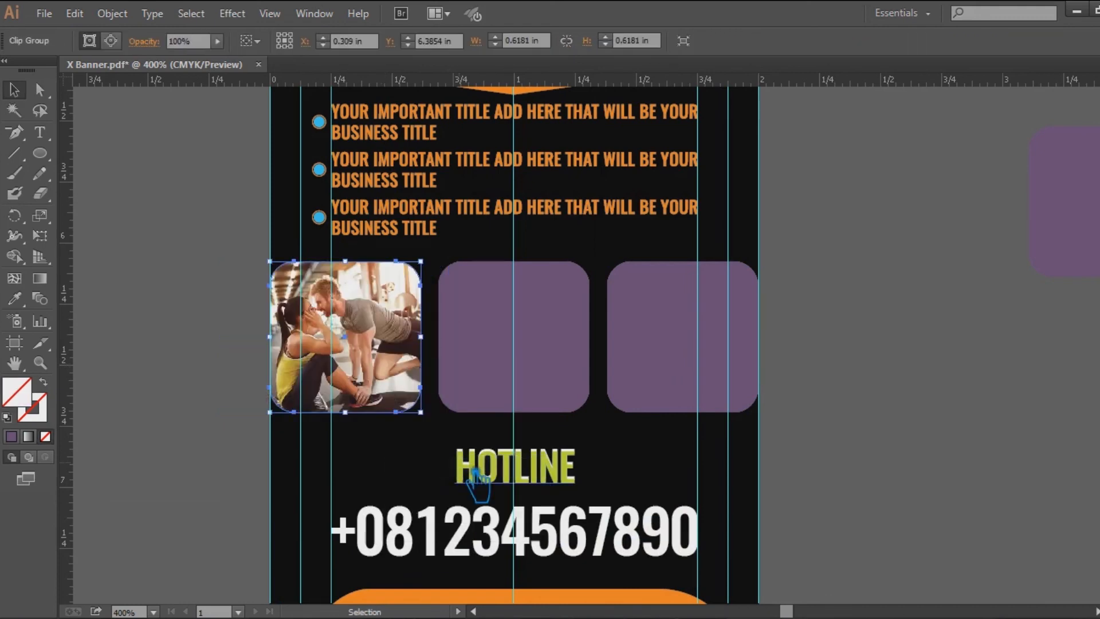
left_click(189, 453)
Place photo 14 from the image folder in the banner and scale it down to about 0.67 × 0.74 in
left_click(563, 345)
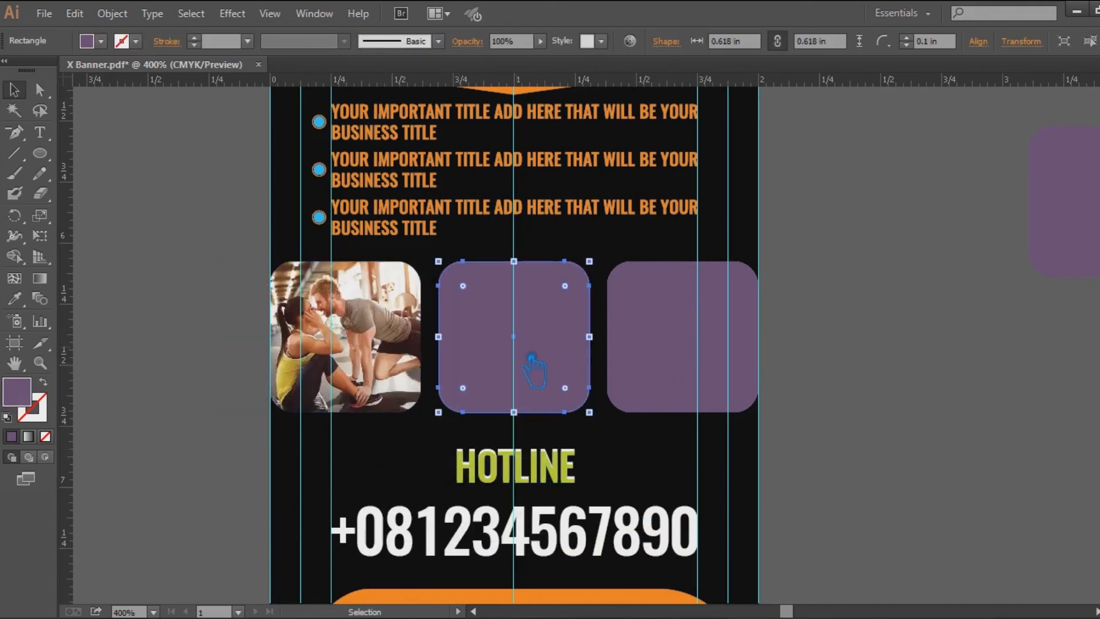
left_click(187, 616)
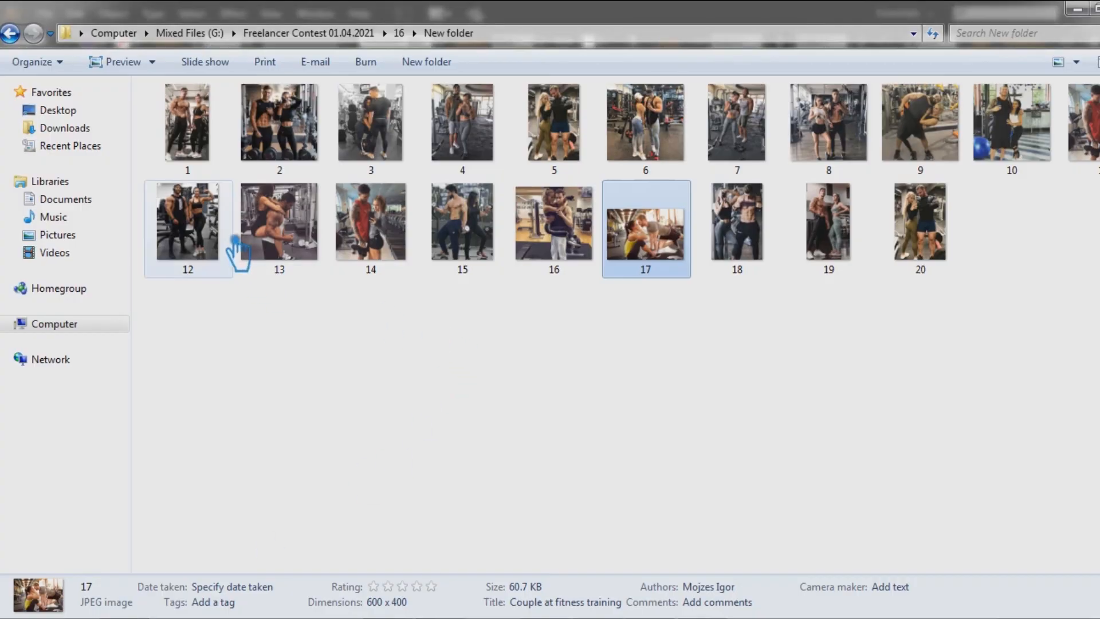
left_click(269, 226)
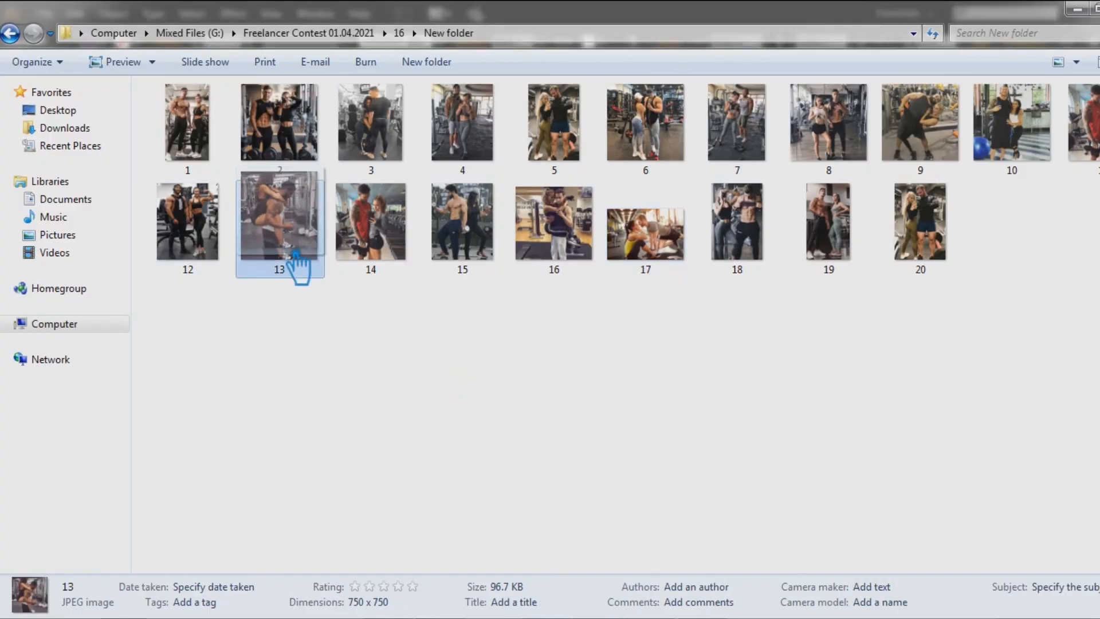
left_click_drag(371, 226, 632, 492)
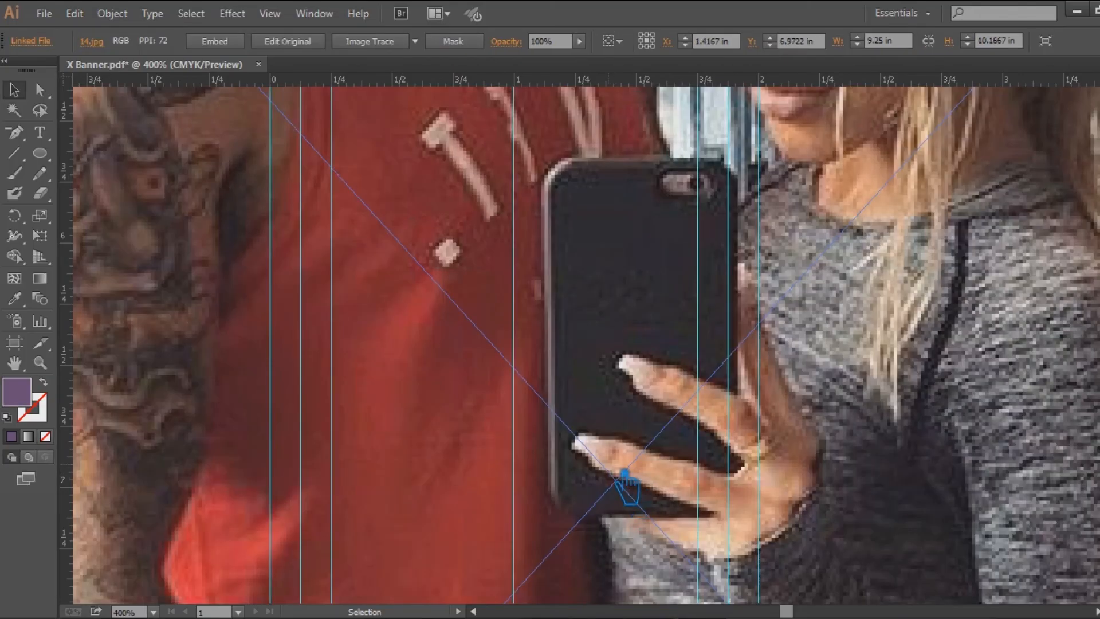
key("ctrl+minus")
key("ctrl+minus")
key("ctrl+minus")
key("ctrl+minus")
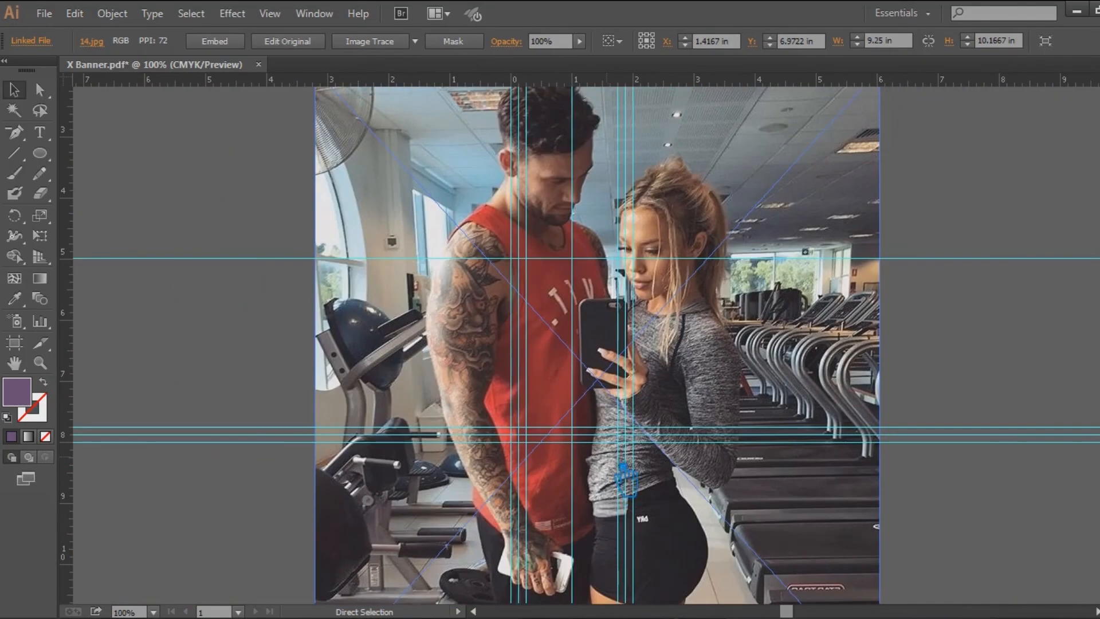
key("ctrl+minus")
left_click_drag(803, 172, 673, 344)
Position the photo of the couple behind the middle rounded square and clip it to that shape with a clipping mask
key("ctrl+plus")
key("ctrl+plus")
key("ctrl+plus")
key("ctrl+plus")
key("ctrl+plus")
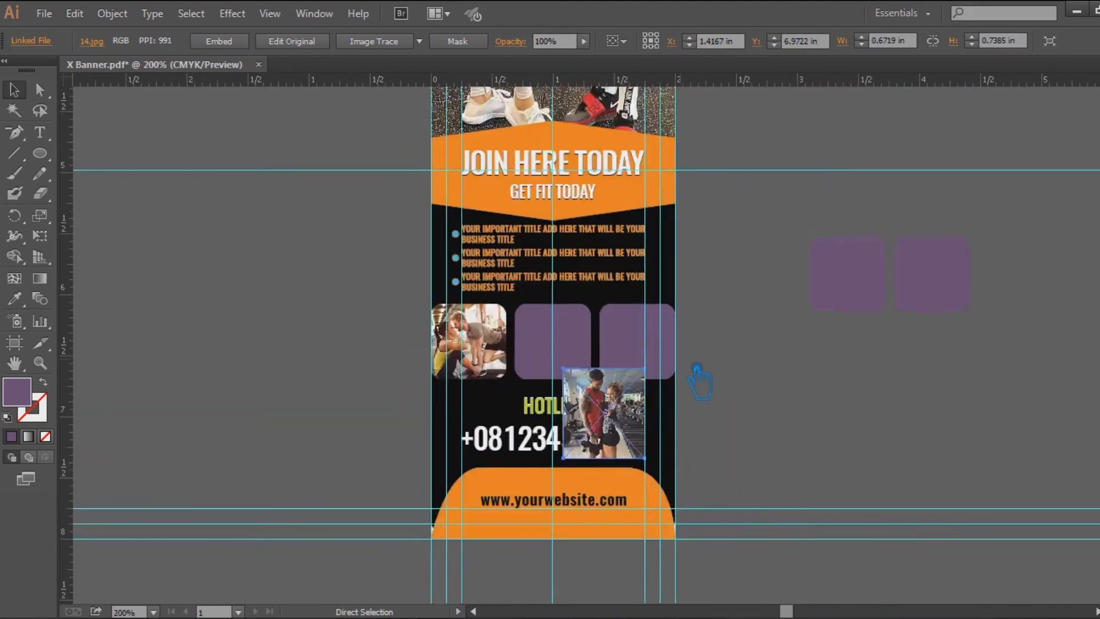
left_click_drag(668, 470, 587, 341)
key("ctrl+shift+bracketleft")
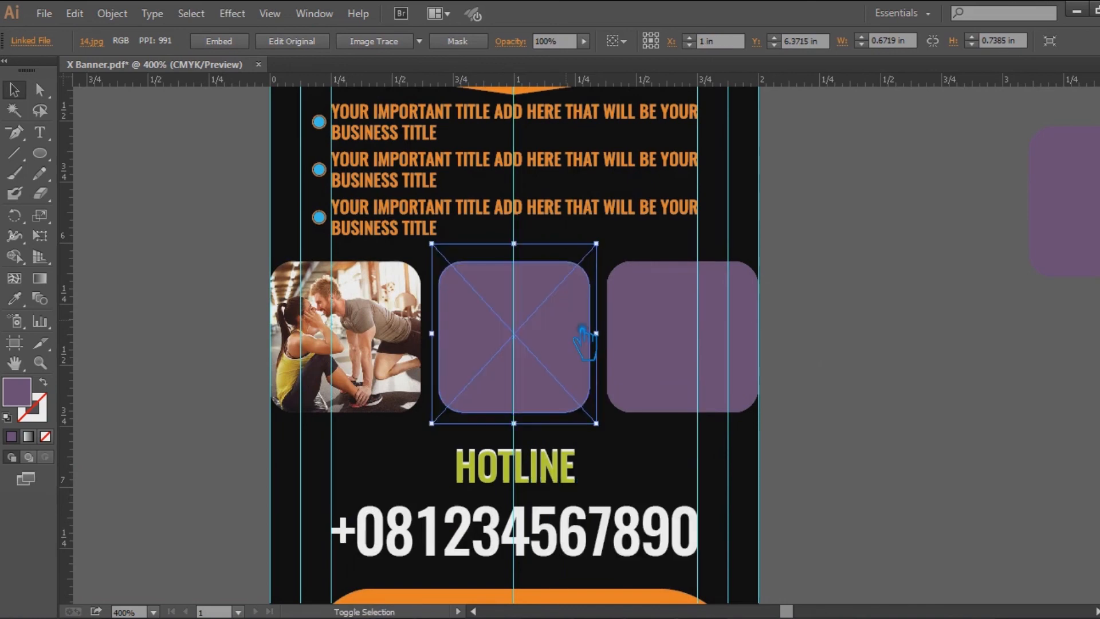
left_click(584, 331, "shift")
right_click(584, 325)
left_click(659, 421)
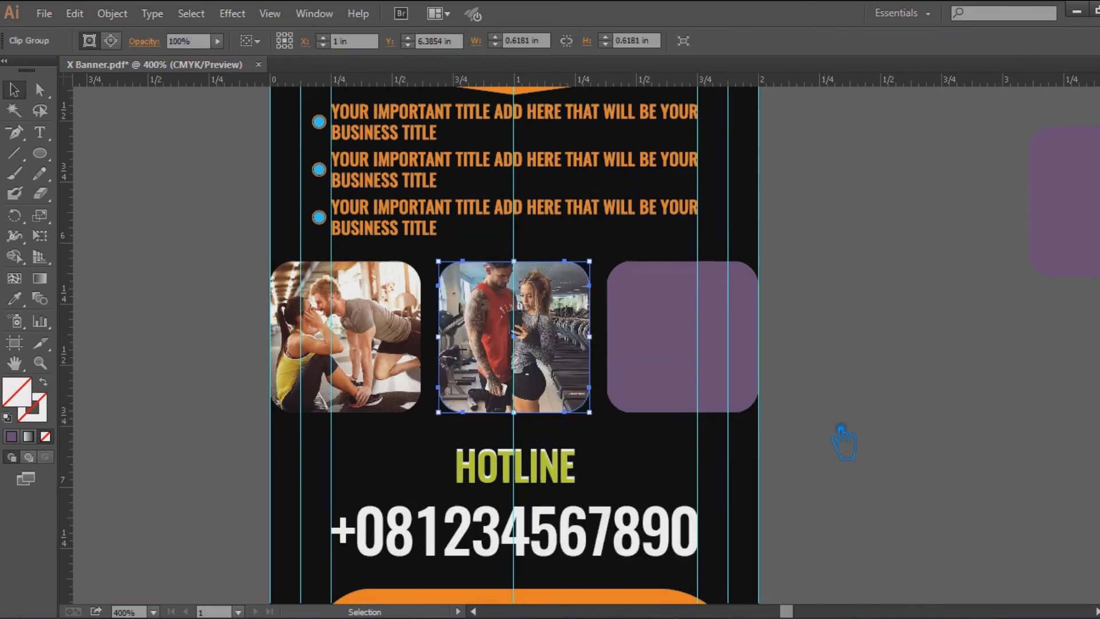
left_click(891, 401)
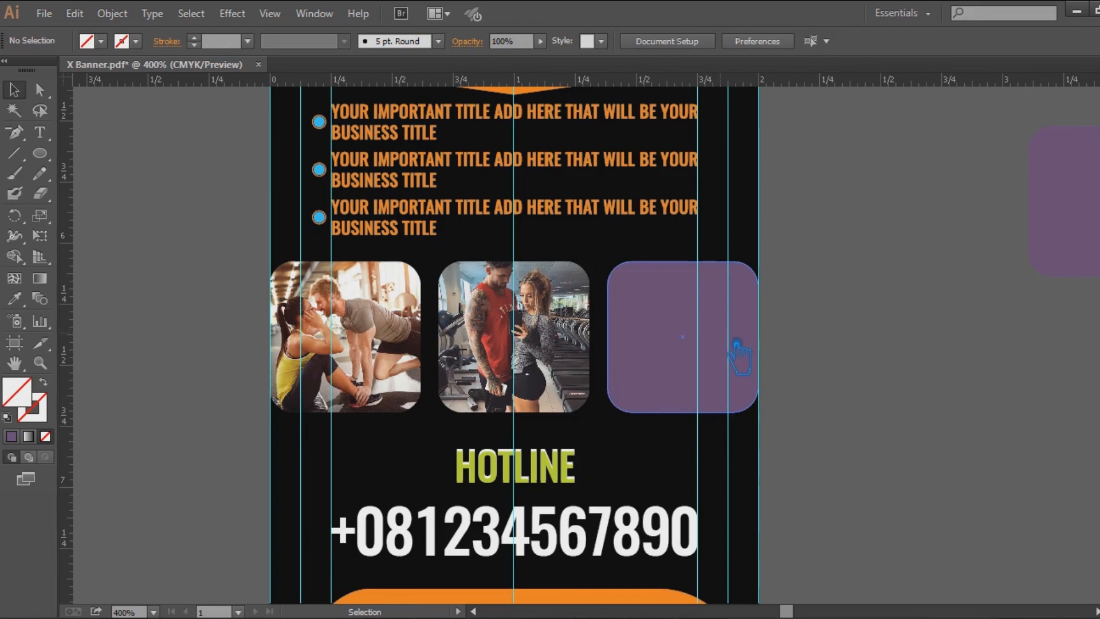
Mask another gym photo into the third rounded square and hide the guides
left_click(736, 356)
left_click(839, 335)
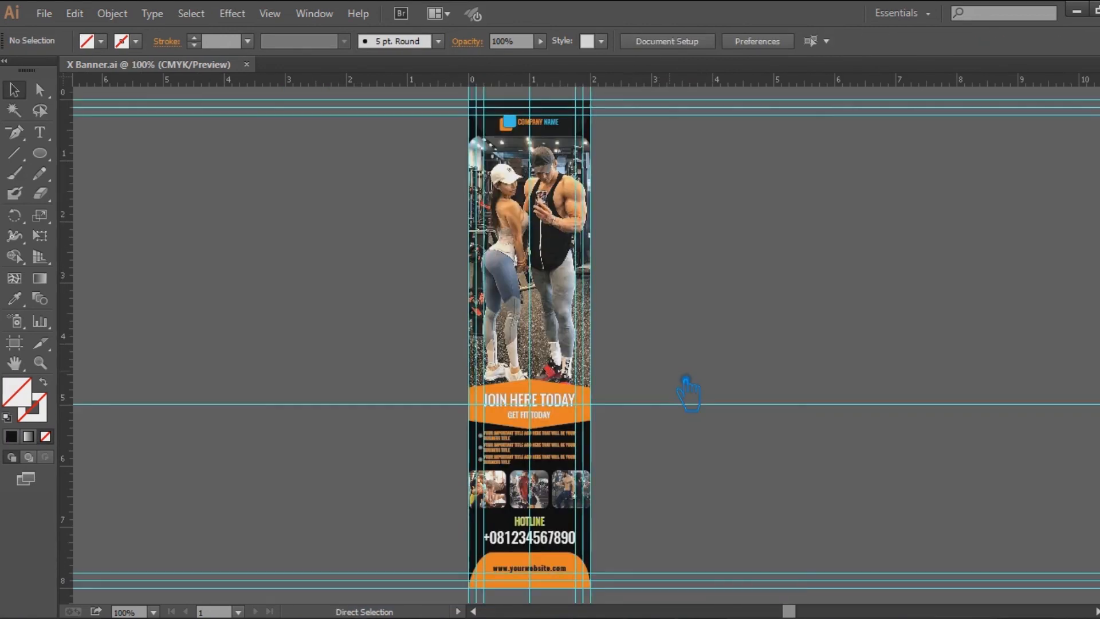
key("ctrl+semicolon")
key("ctrl+semicolon")
key("ctrl+semicolon")
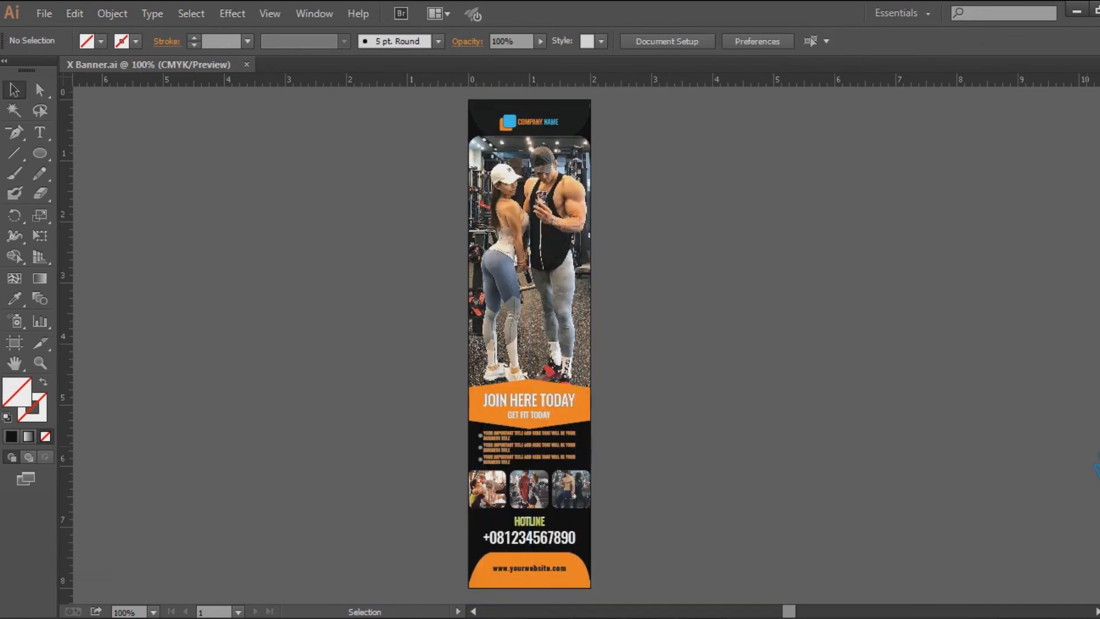
Move the row of three masked photos slightly down, and shift the three bulleted title lines down as well
left_click(571, 490)
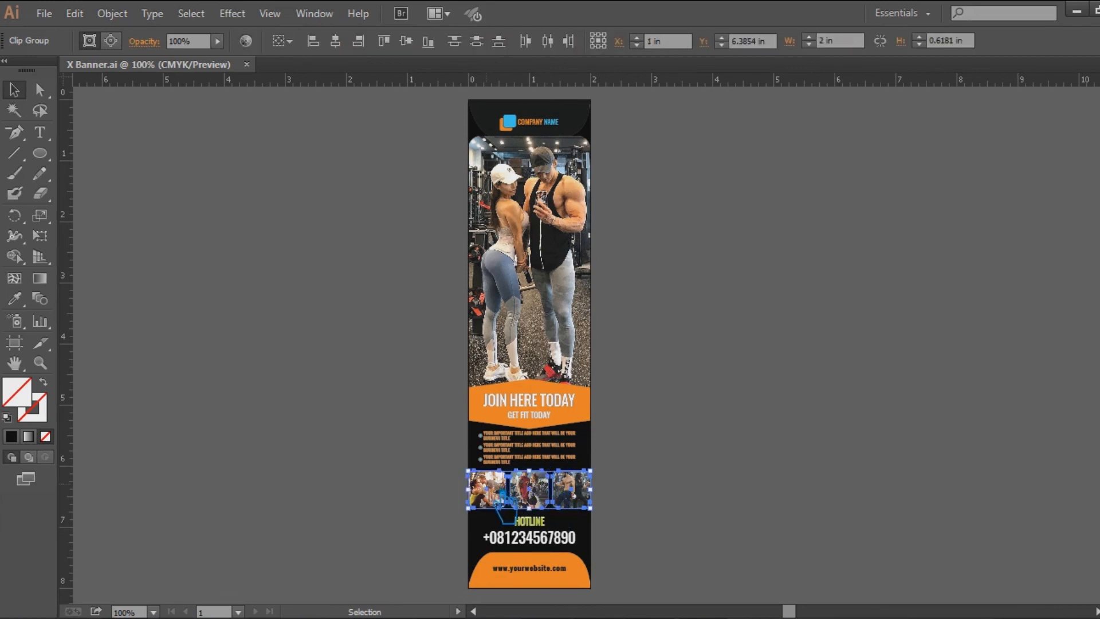
left_click(689, 504)
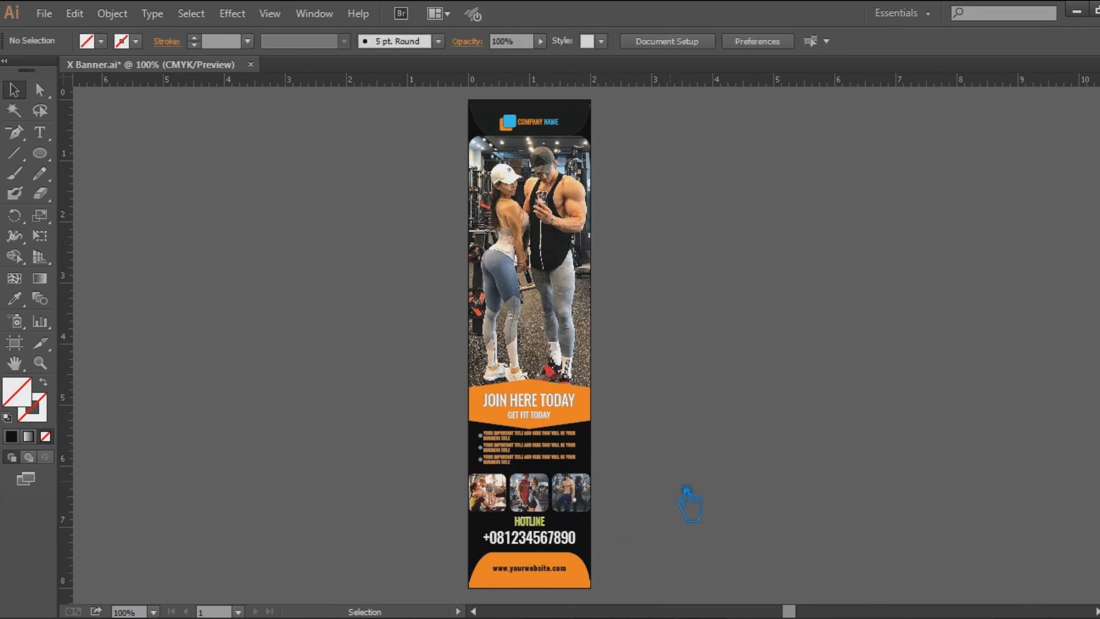
left_click_drag(523, 465, 512, 464)
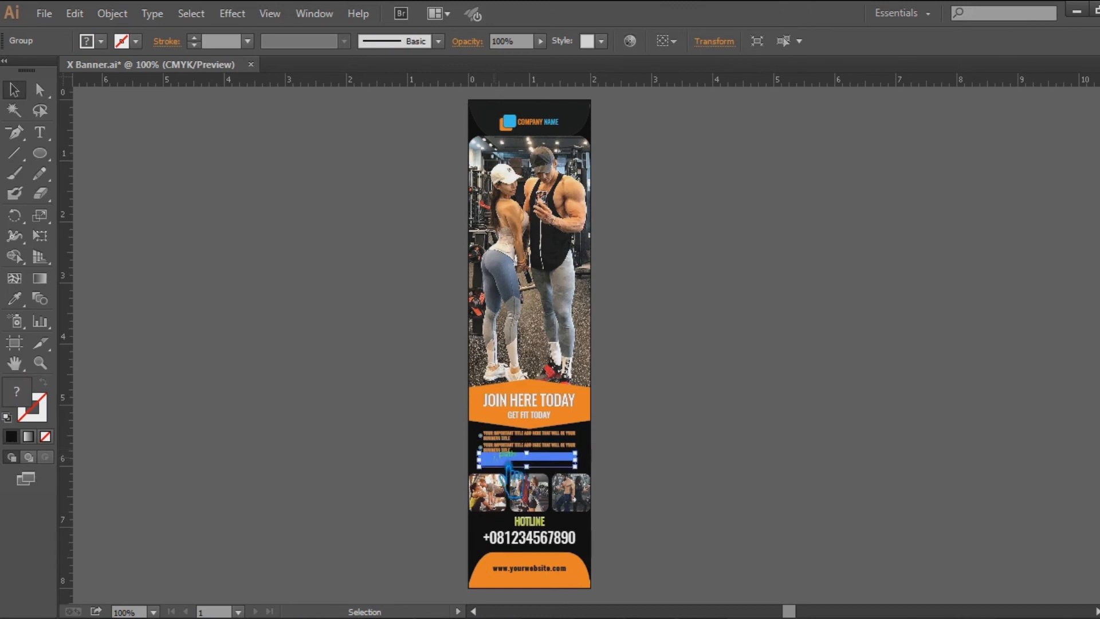
left_click_drag(512, 465, 514, 450)
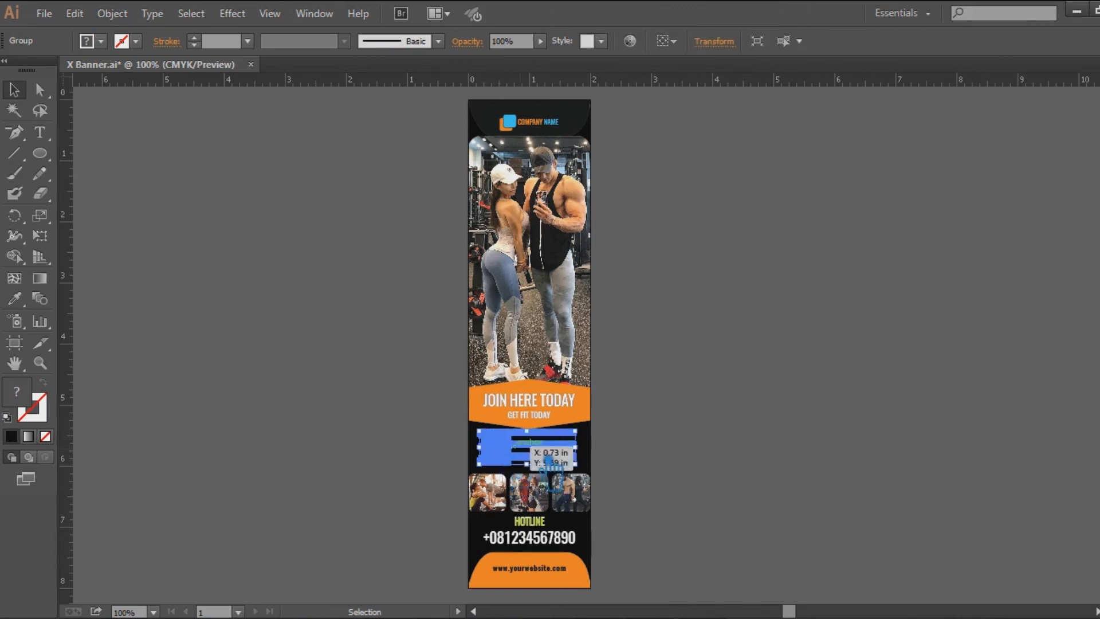
left_click(771, 450)
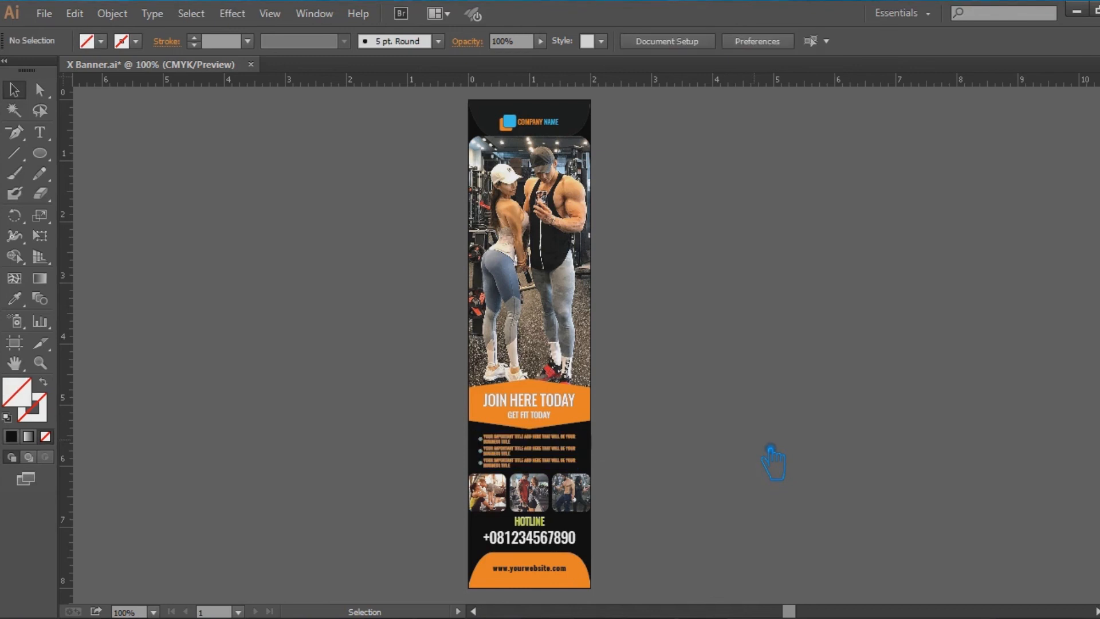